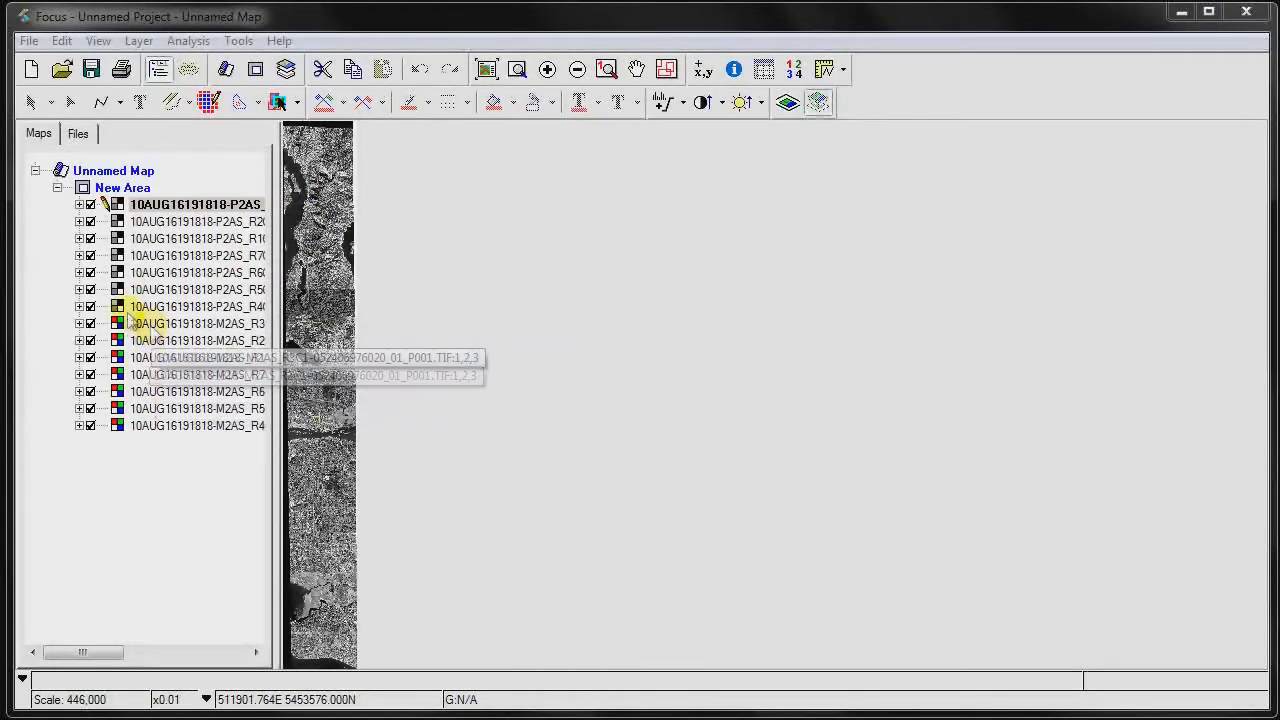
Hide all seven P2AS panchromatic layers in the Maps tree
left_click(90, 205)
left_click(90, 222)
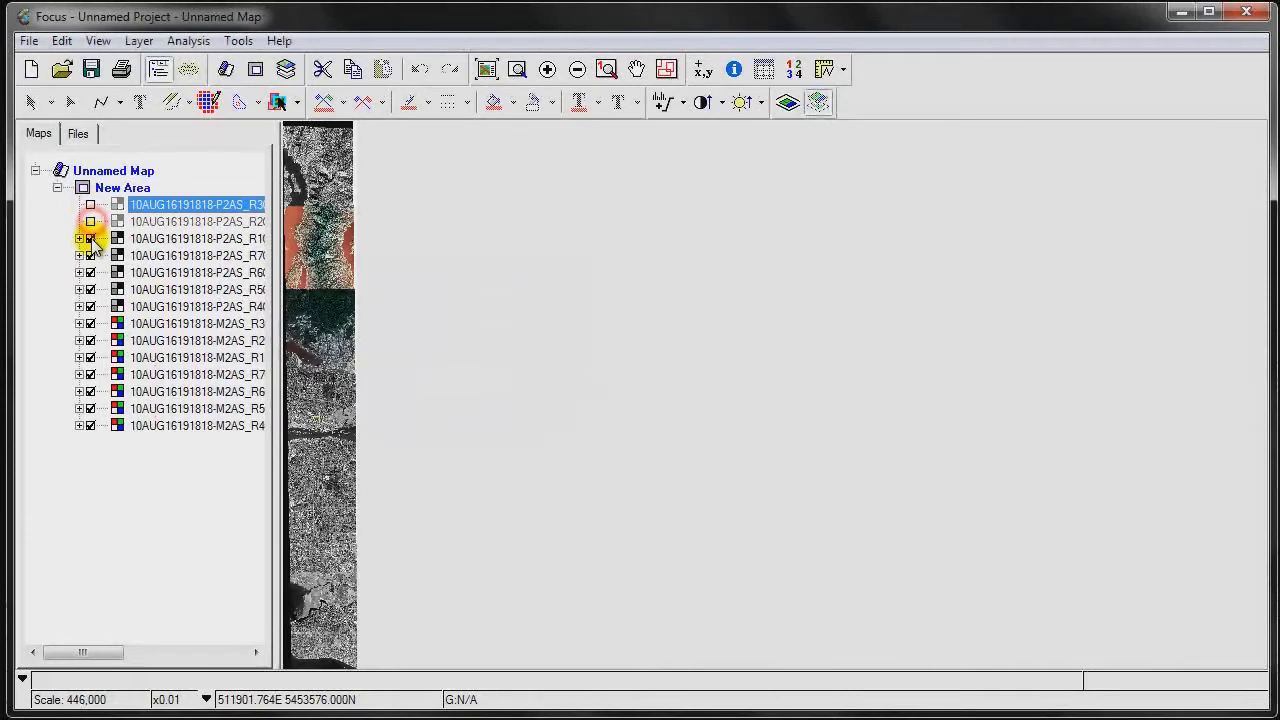
left_click(90, 238)
left_click(90, 255)
left_click(90, 272)
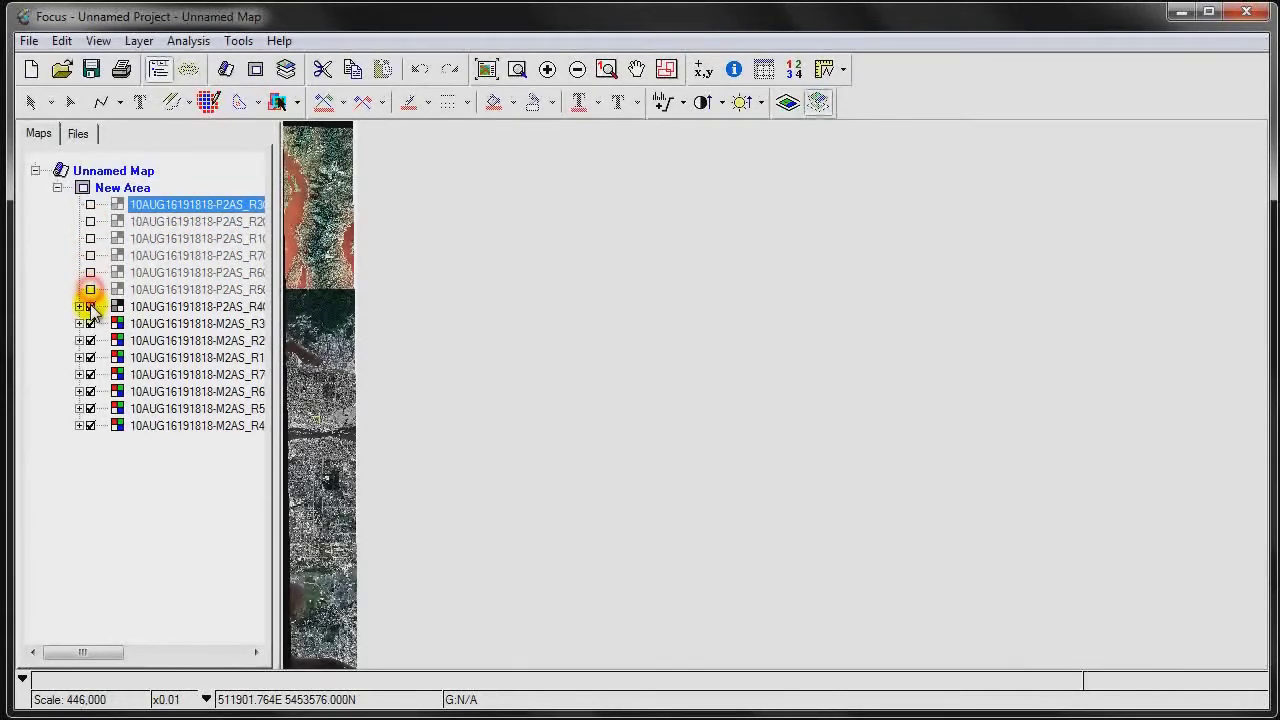
left_click(90, 289)
left_click(90, 306)
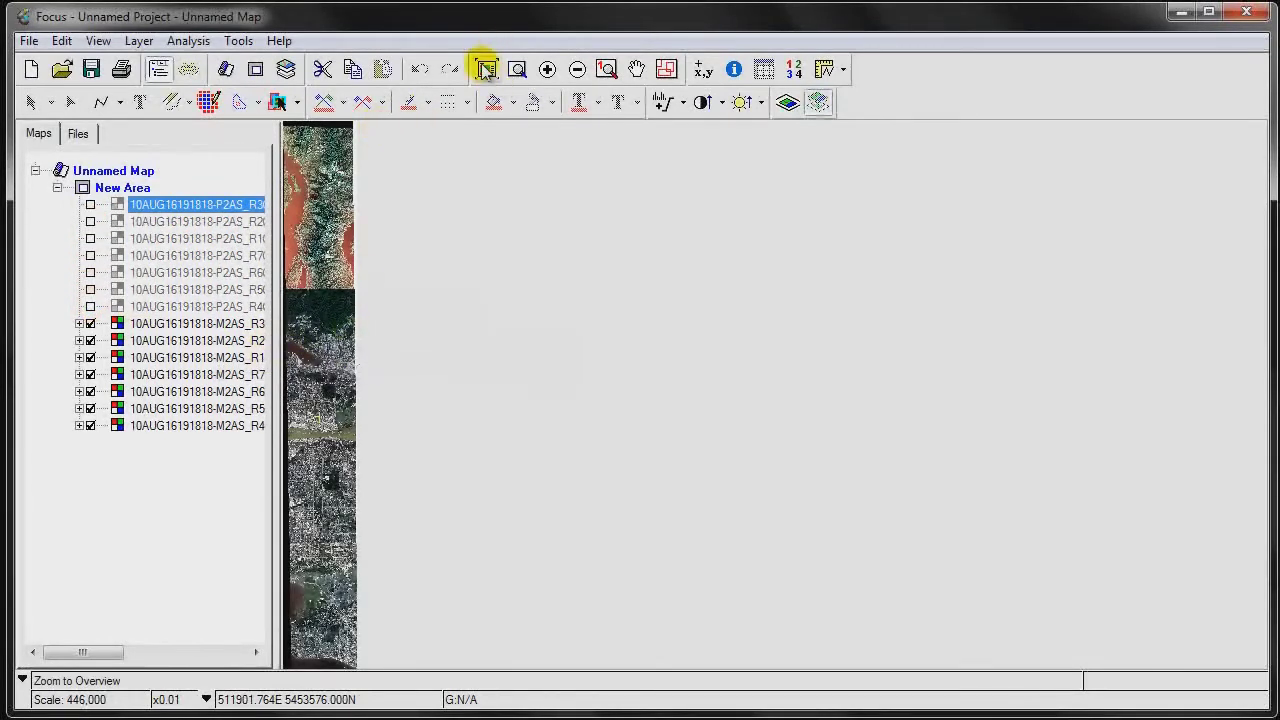
Zoom the map in 2x and toggle the M2AS R3 and R2 layers off and back on
left_click(548, 70)
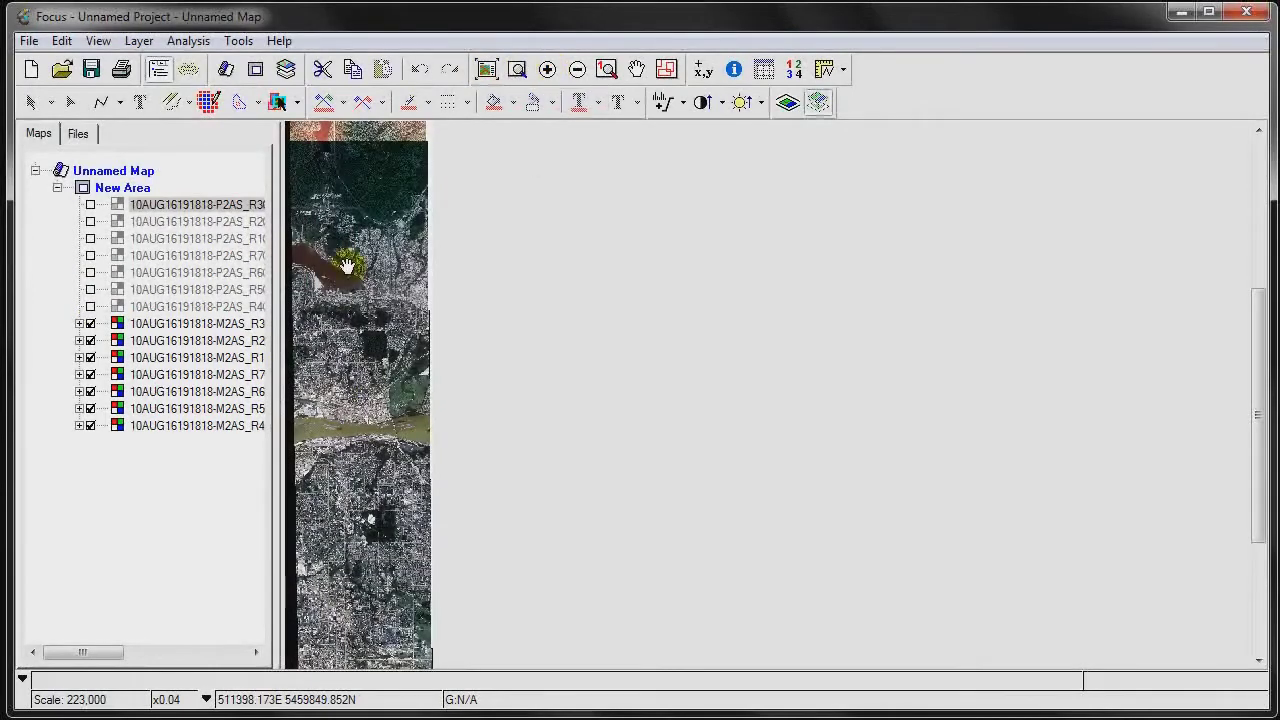
left_click(90, 323)
left_click(90, 340)
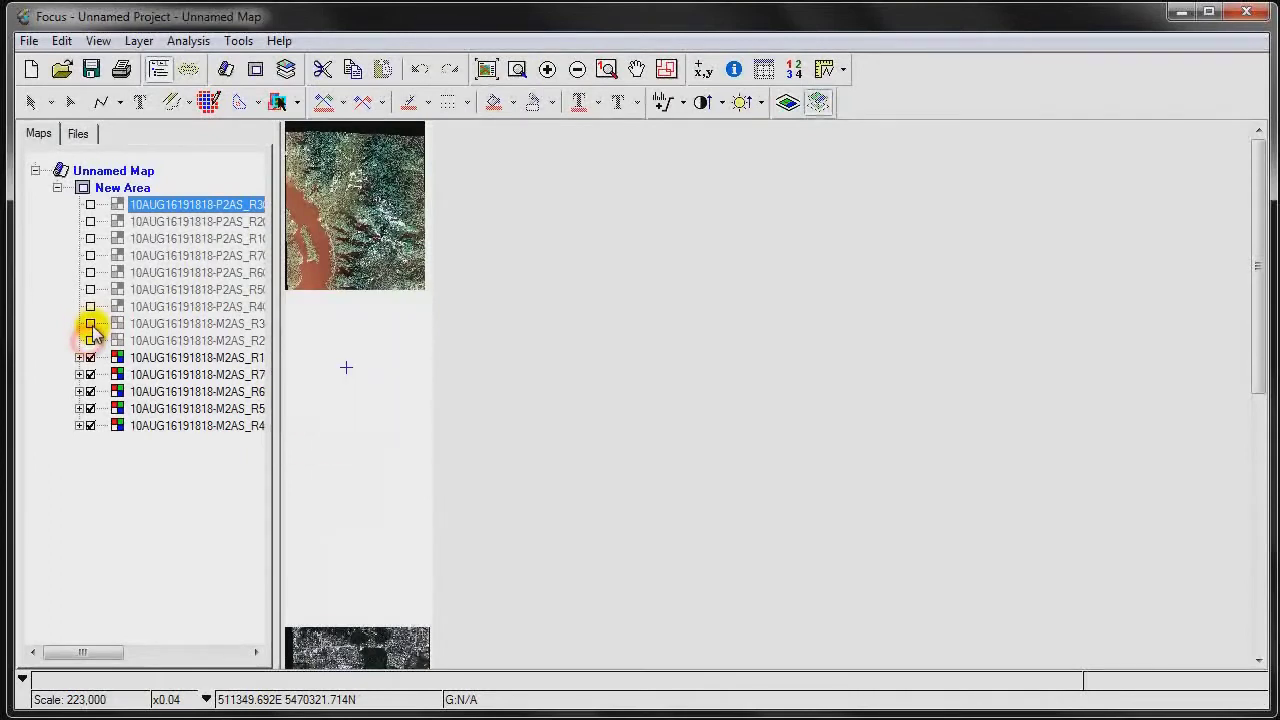
left_click(90, 323)
left_click(91, 340)
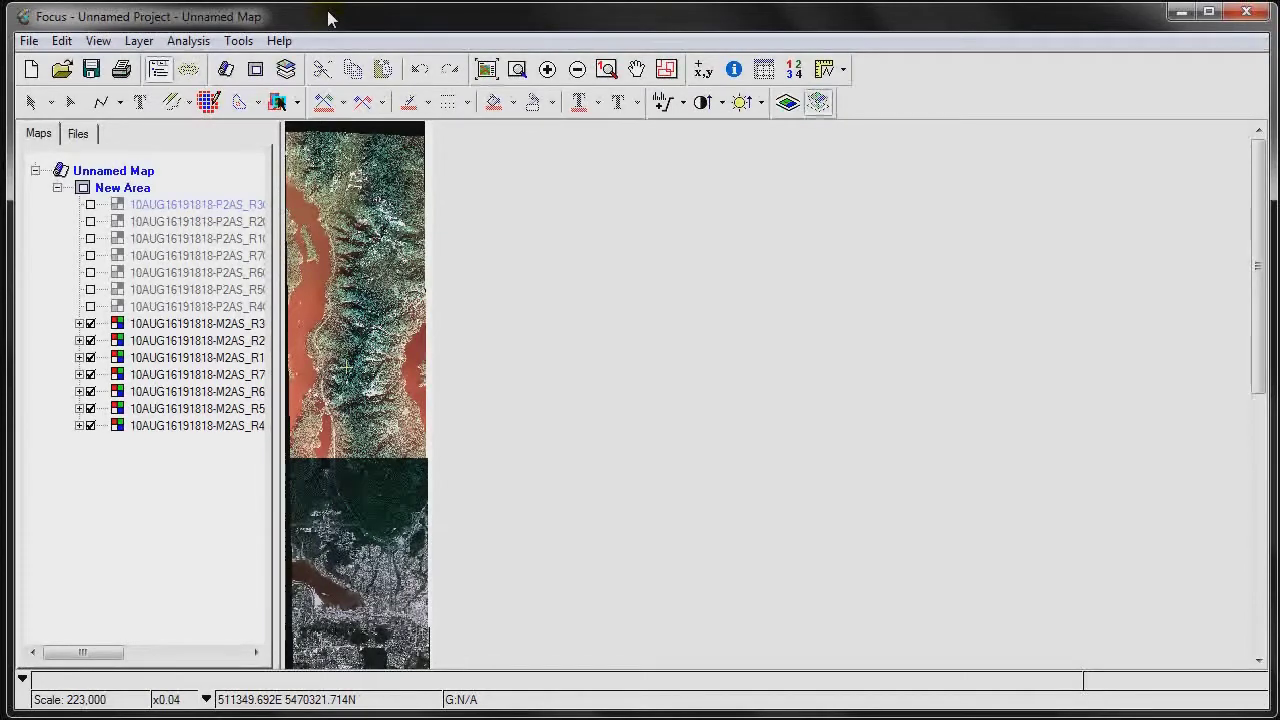
Minimize Focus, save the current OrthoEngine project, and confirm starting a new one
left_click(1186, 14)
left_click(465, 134)
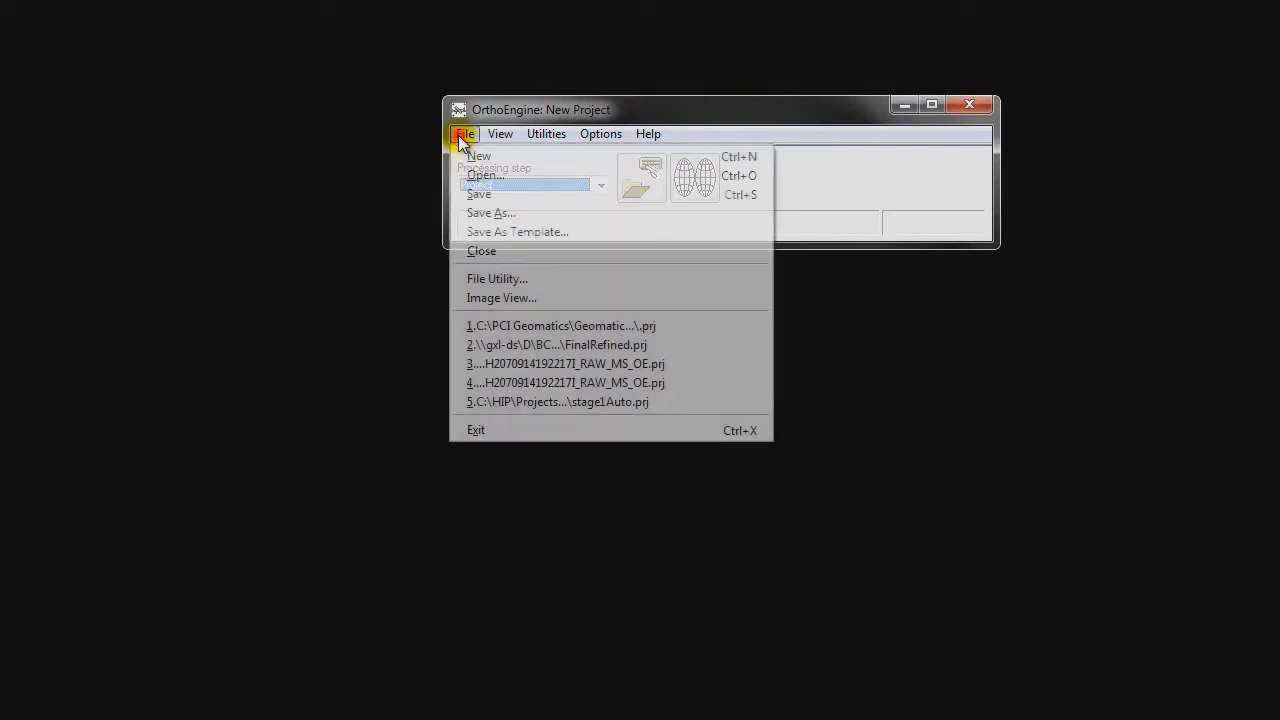
left_click(476, 194)
left_click(466, 136)
left_click(472, 156)
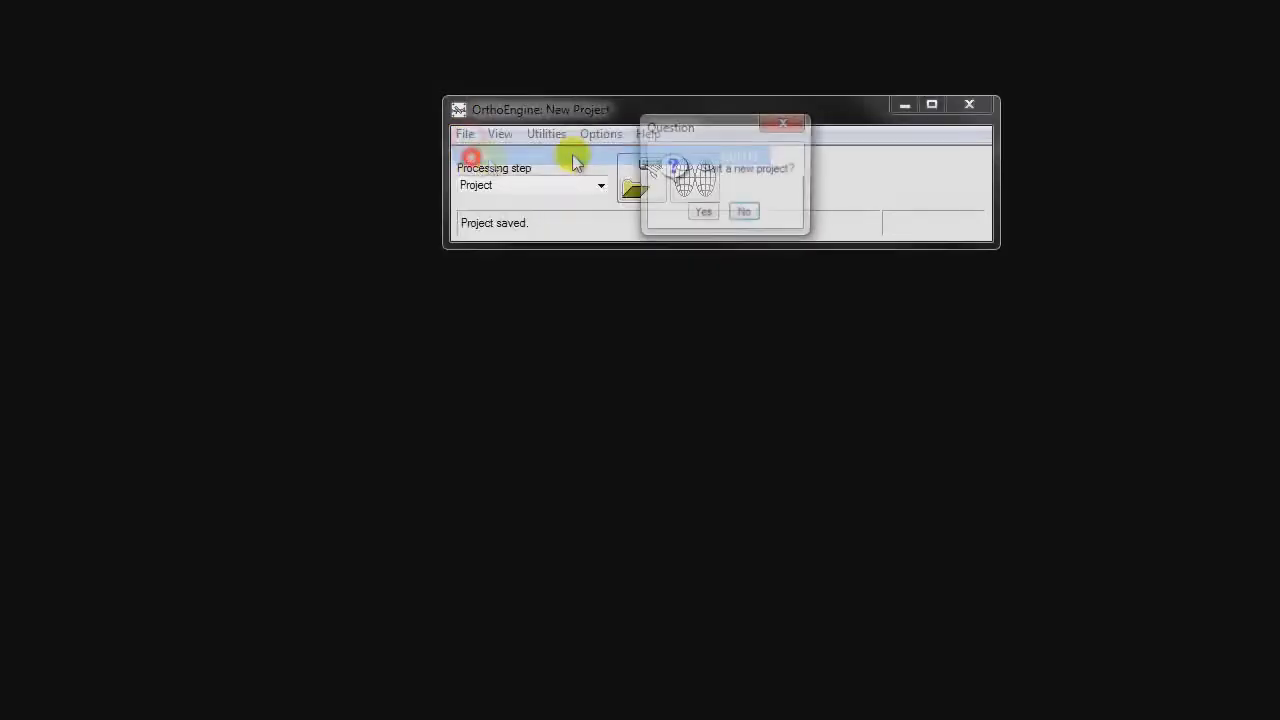
left_click(703, 214)
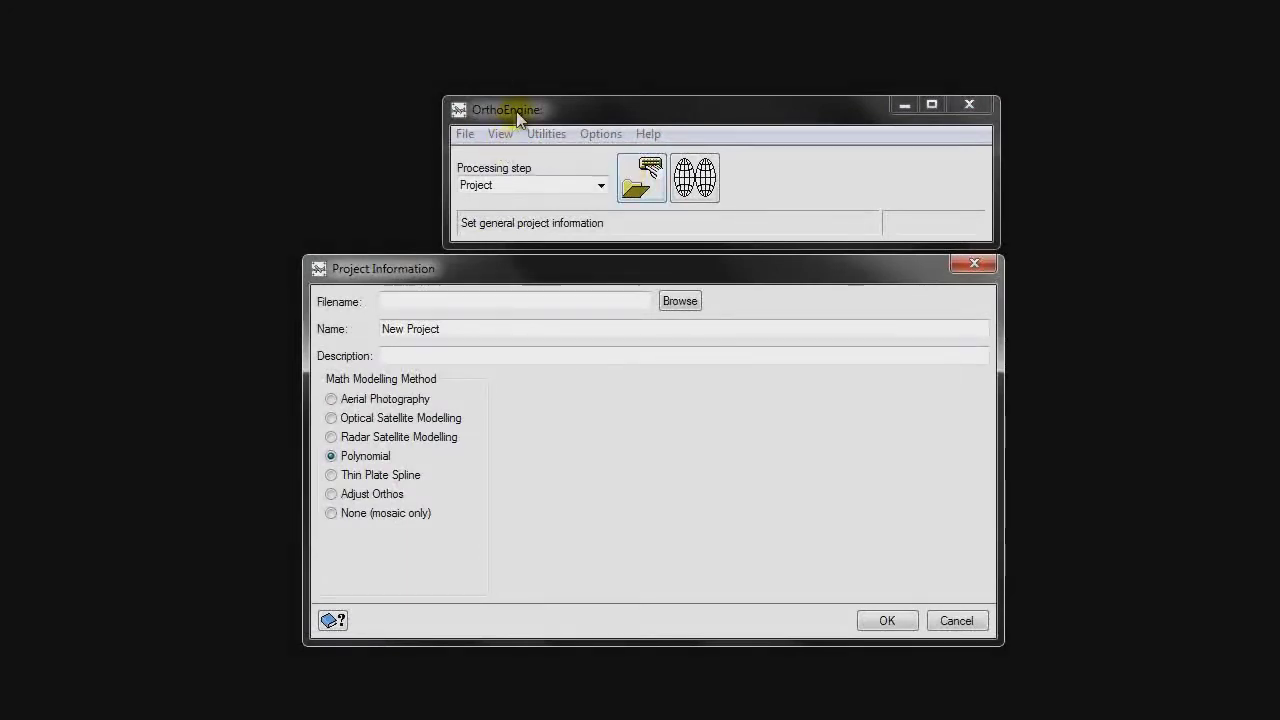
Close OrthoEngine, relaunch it from the Geomatica toolbar, and create a new project
left_click(974, 263)
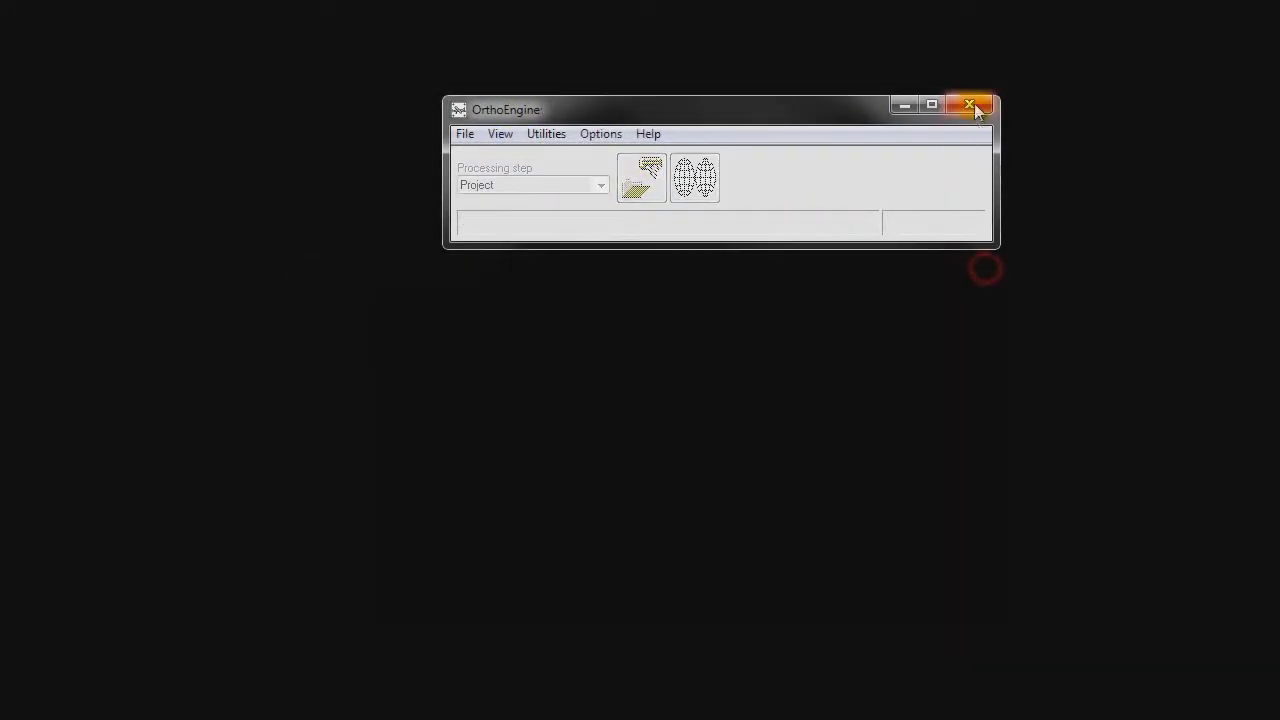
left_click(969, 104)
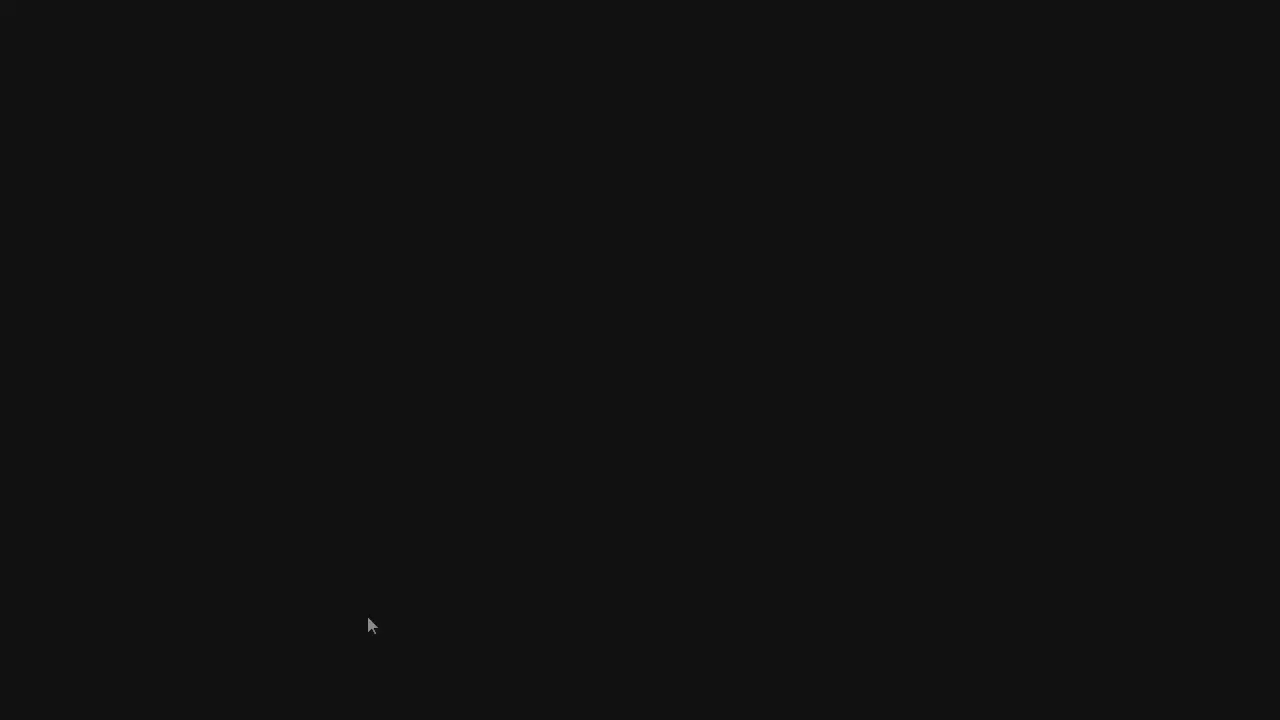
left_click_drag(534, 427, 530, 337)
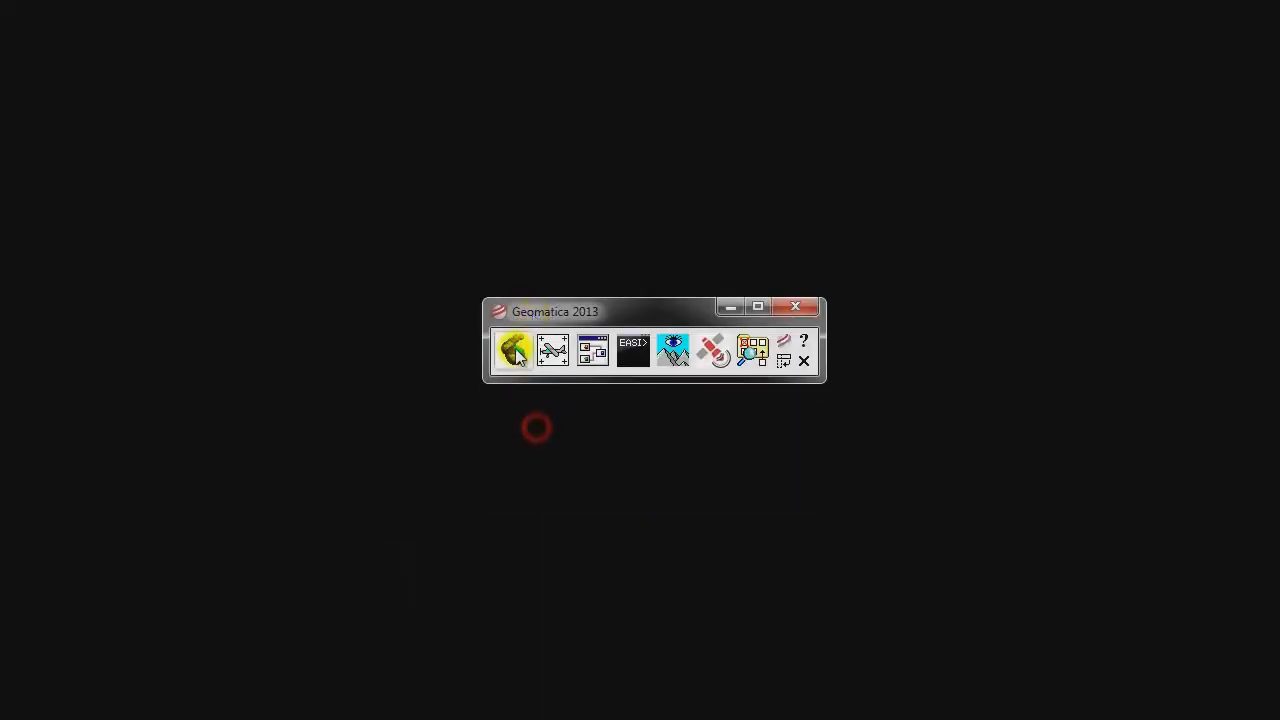
left_click(552, 350)
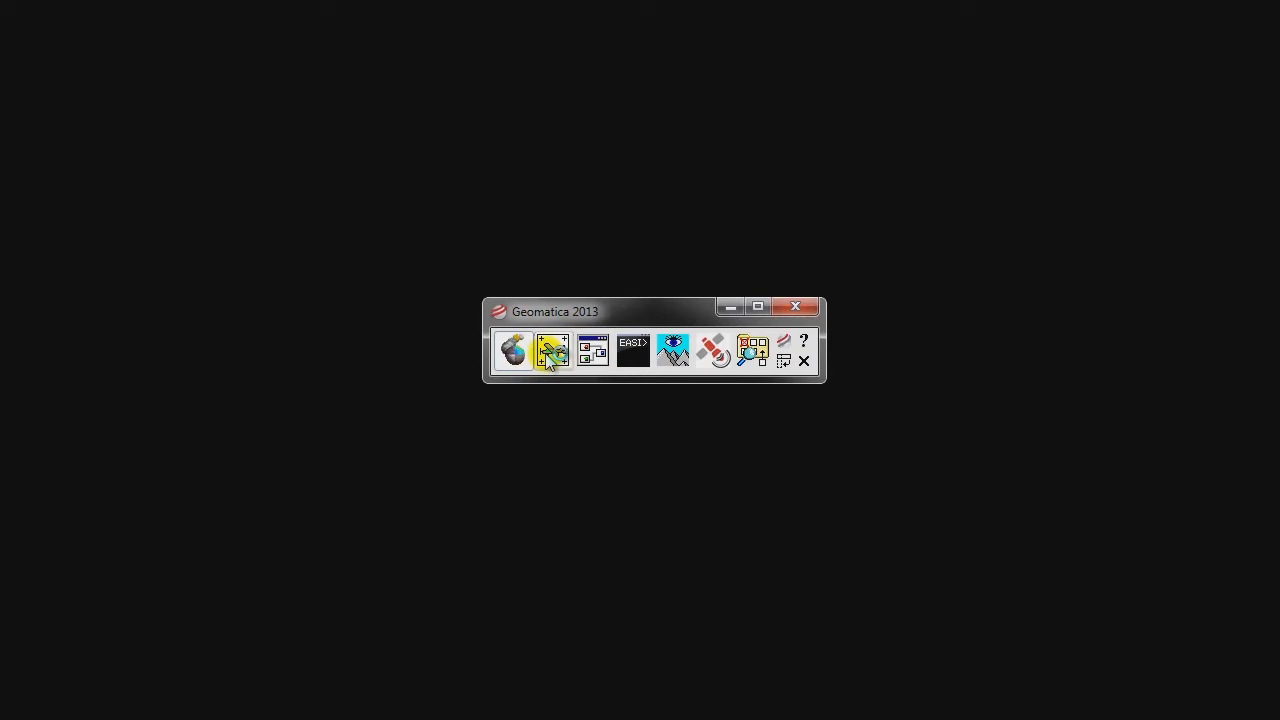
left_click(731, 306)
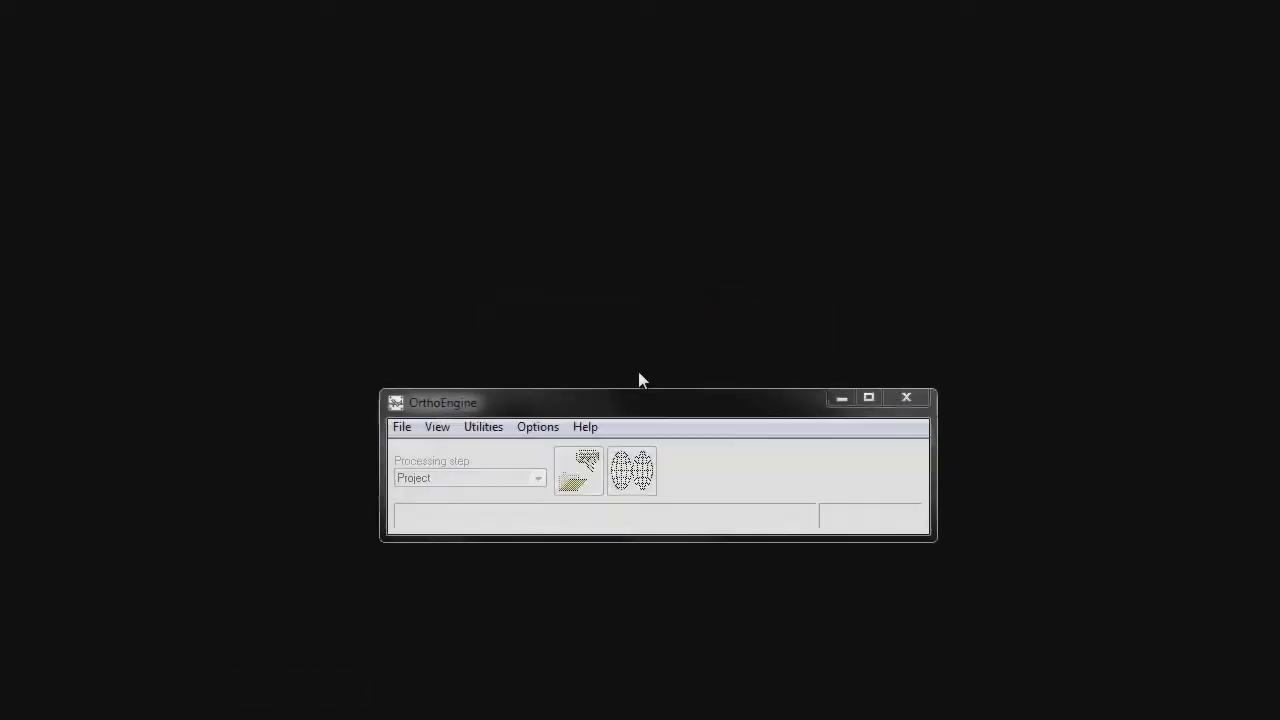
left_click_drag(671, 403, 673, 90)
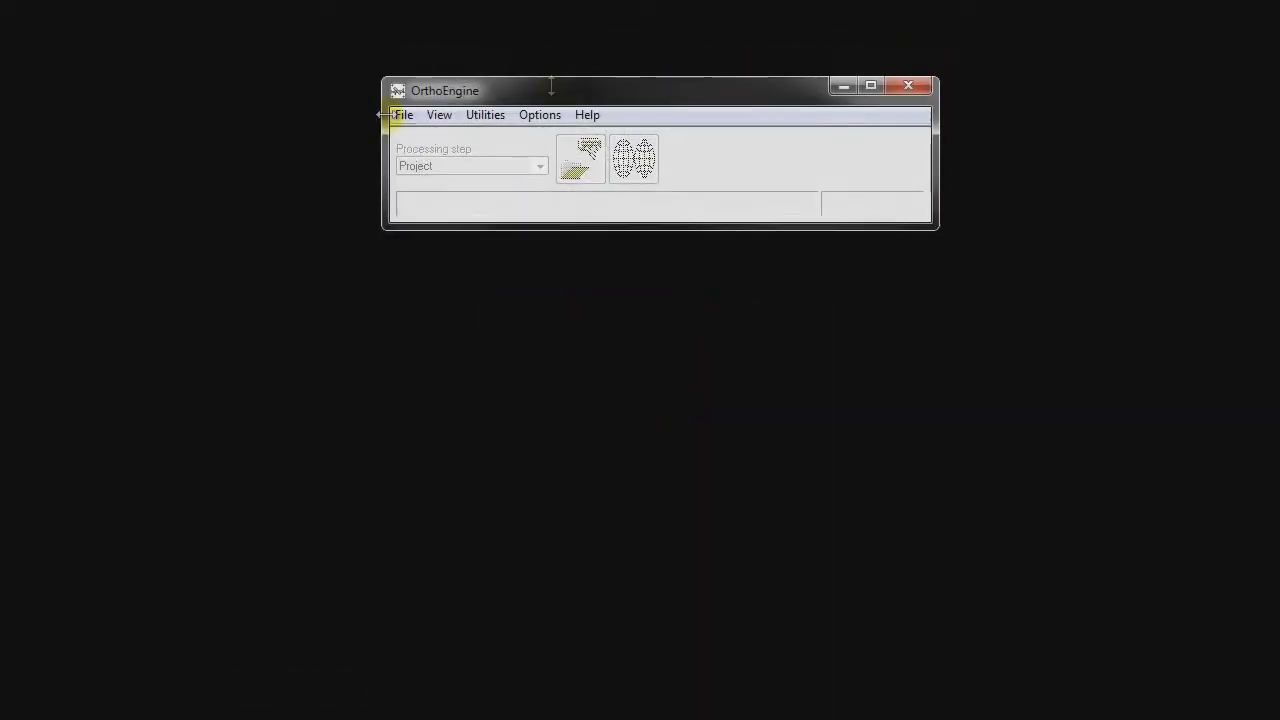
left_click(403, 115)
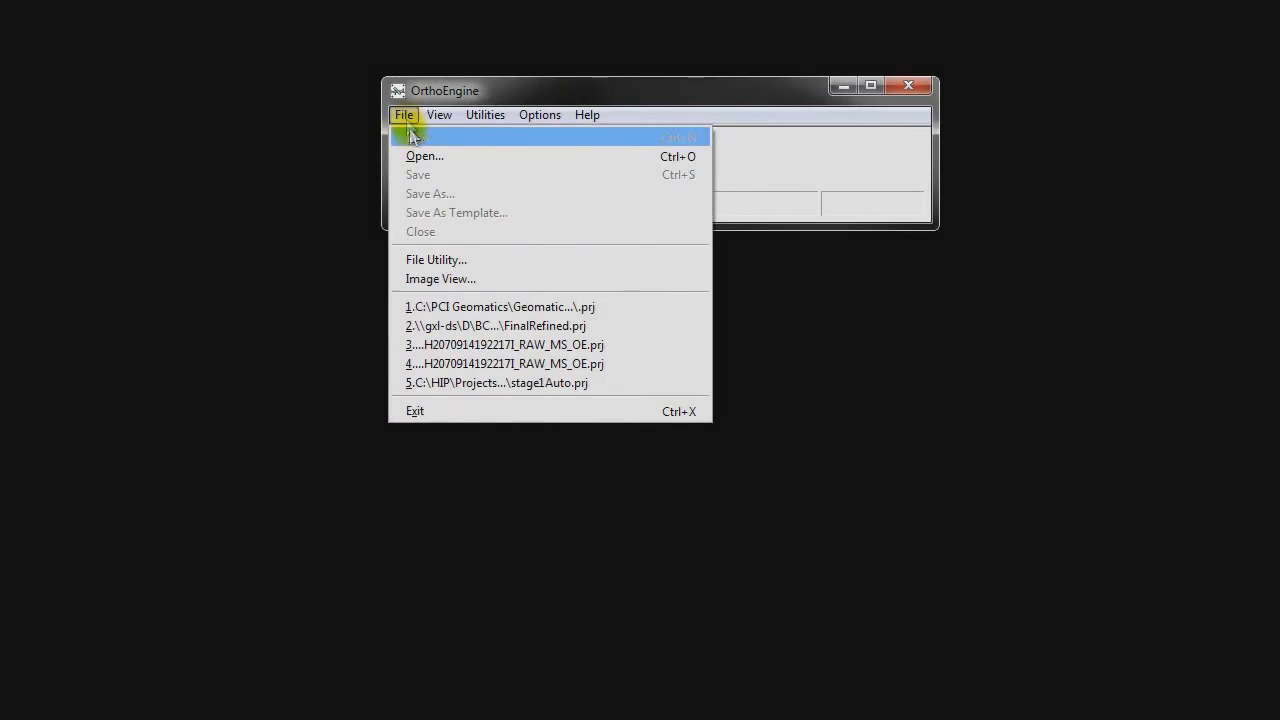
left_click(412, 139)
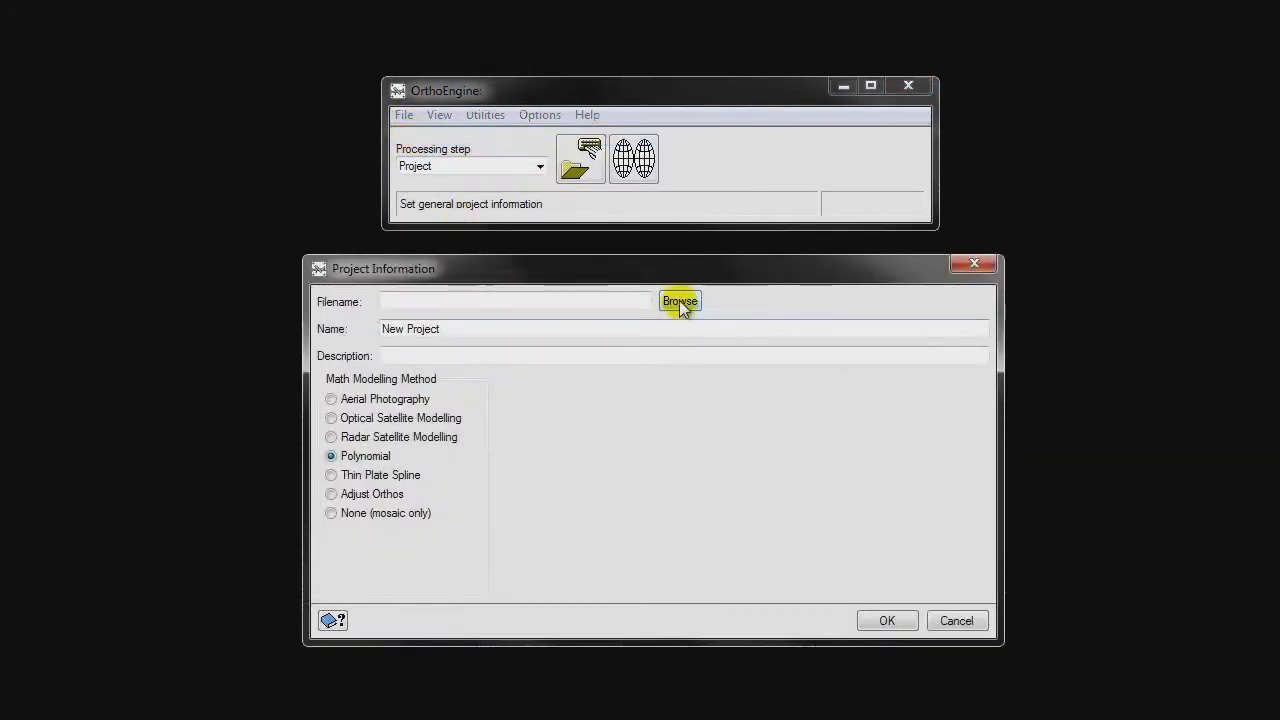
Name the project 'Worldview-2 PSH'
left_click(561, 300)
left_click_drag(471, 329, 370, 326)
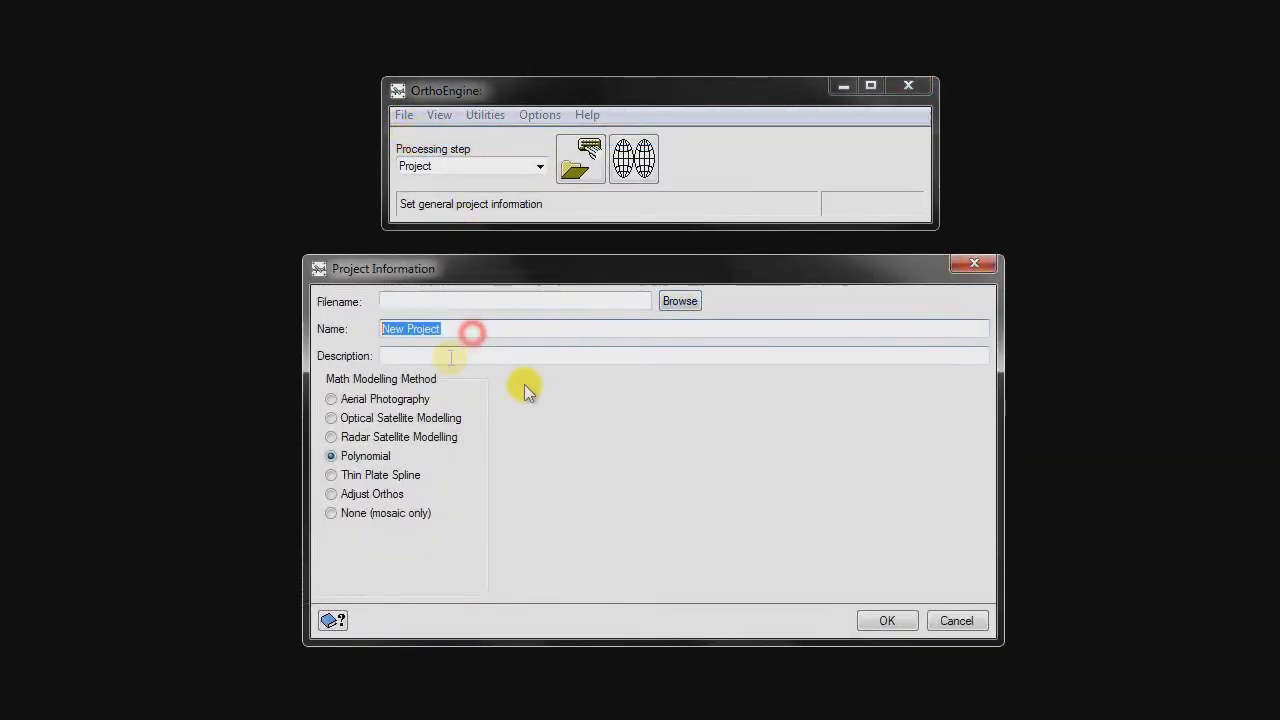
type("Wood")
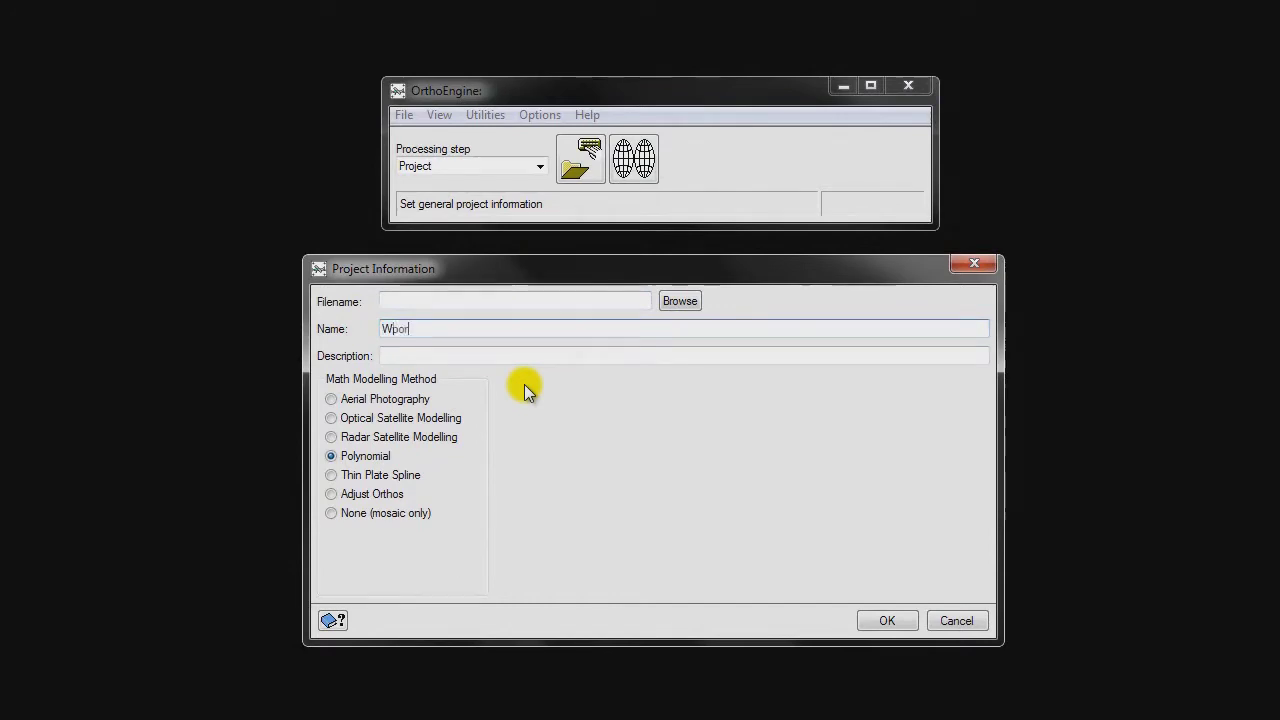
key("BackSpace")
key("BackSpace")
key("BackSpace")
type("orldvi")
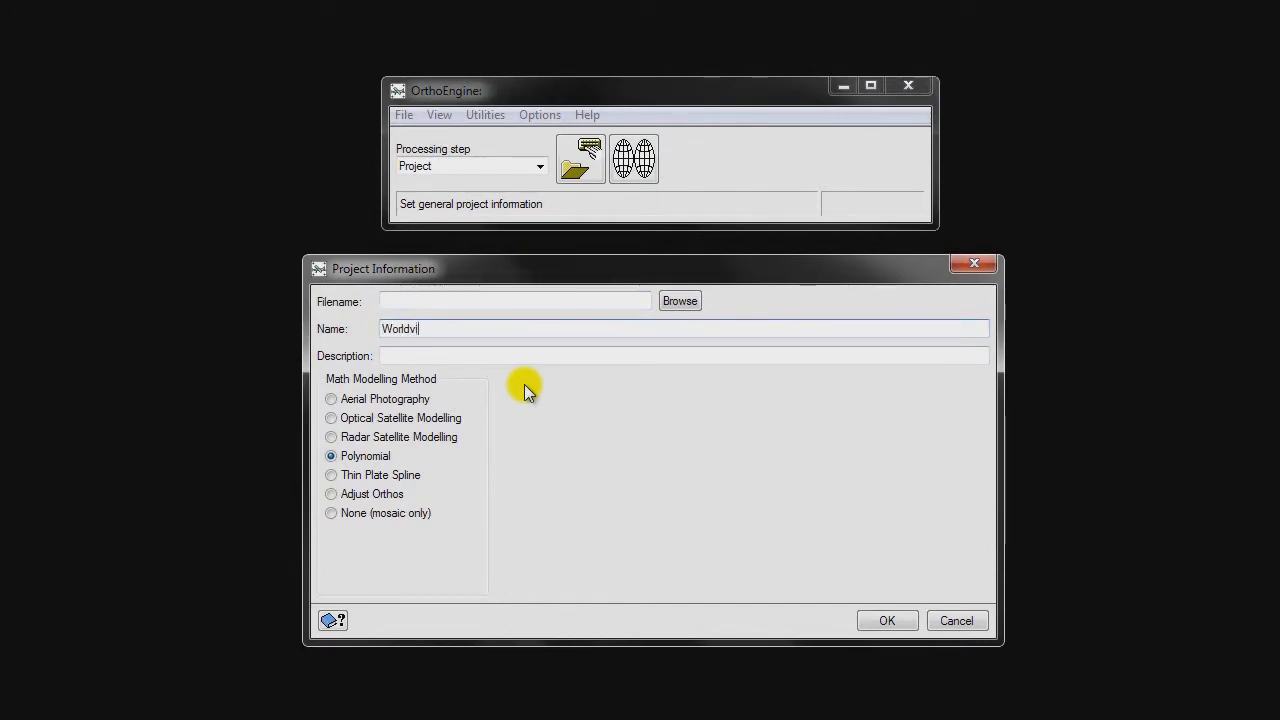
type("ew-2 PSH")
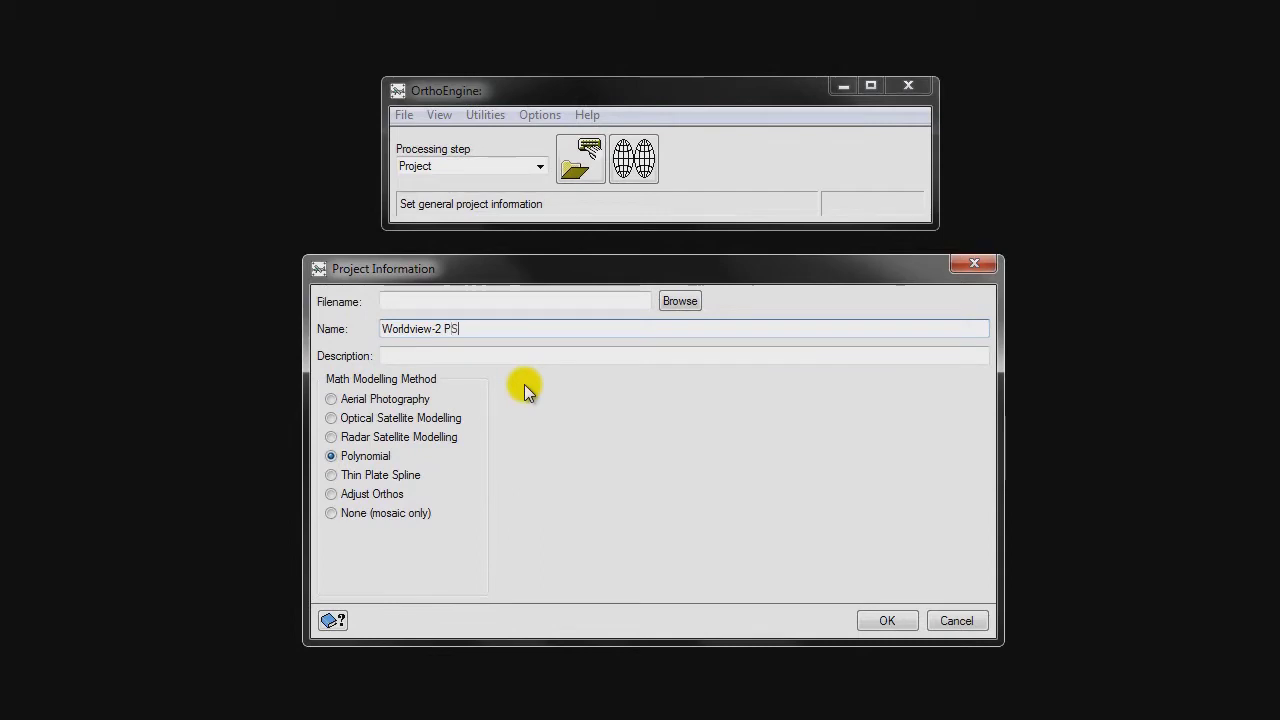
left_click(425, 355)
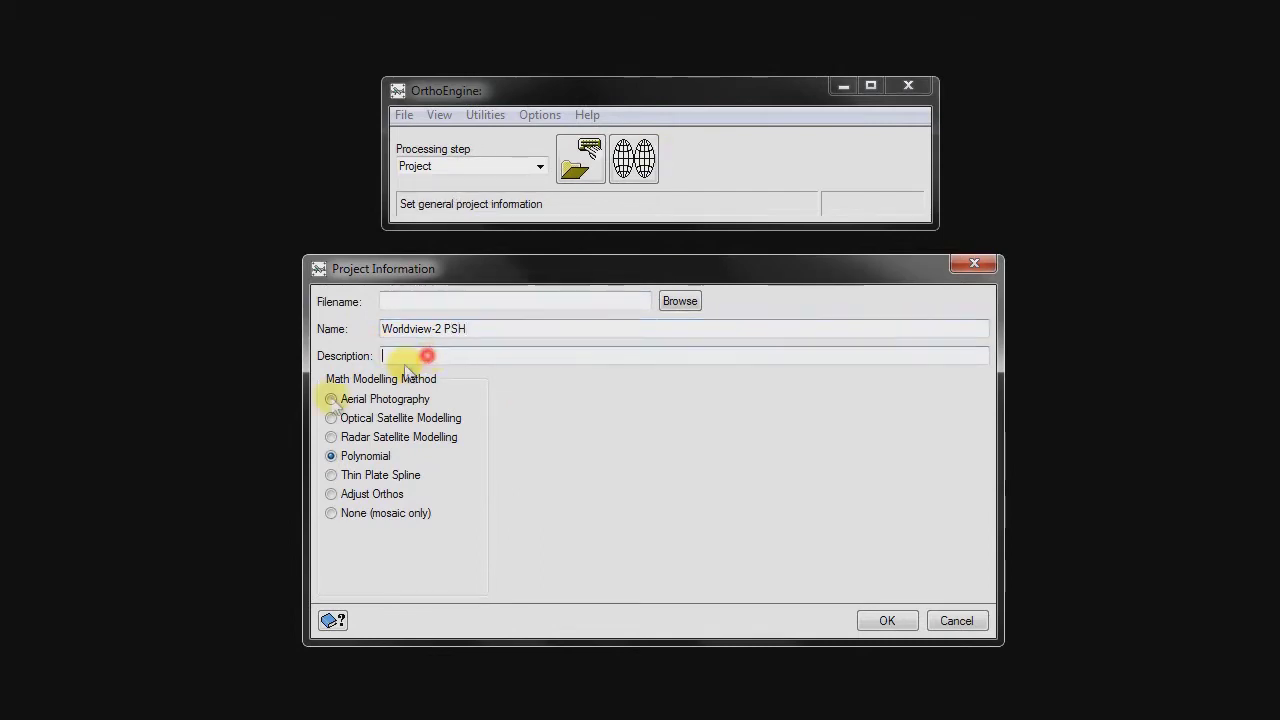
Use Optical Satellite Modelling with Rational Function (Extract from image) and confirm
left_click(331, 418)
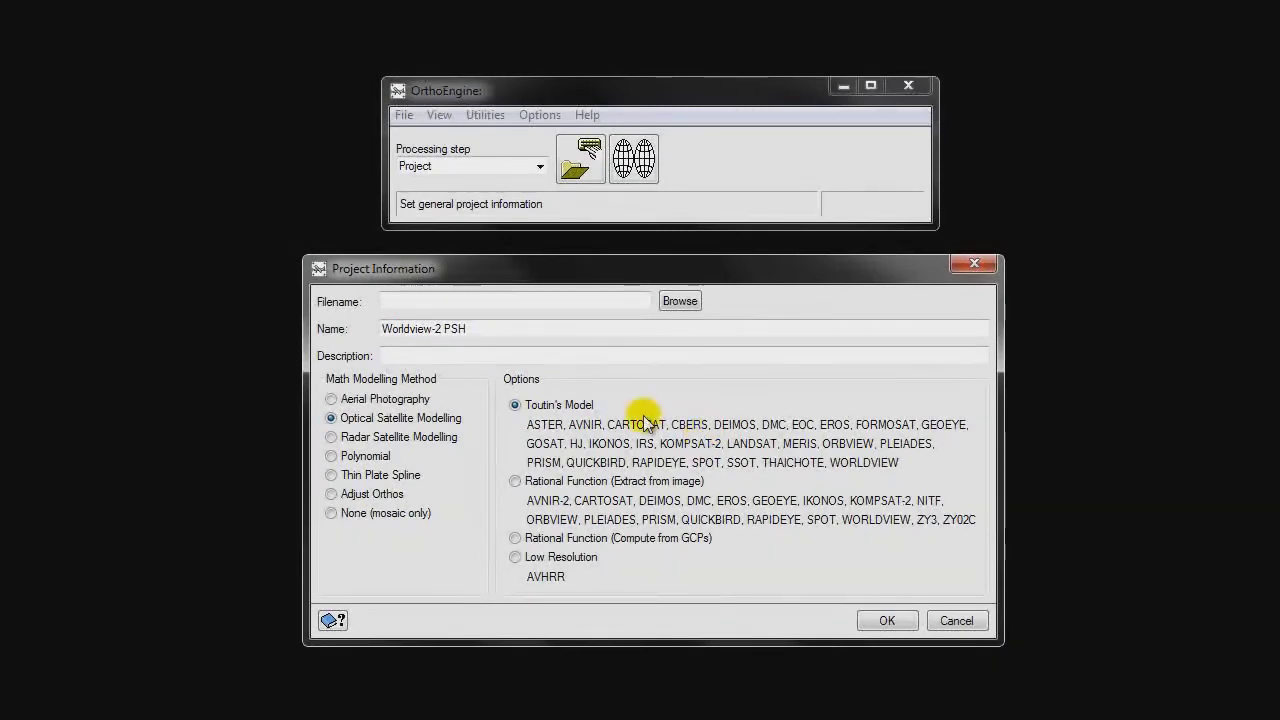
left_click(515, 482)
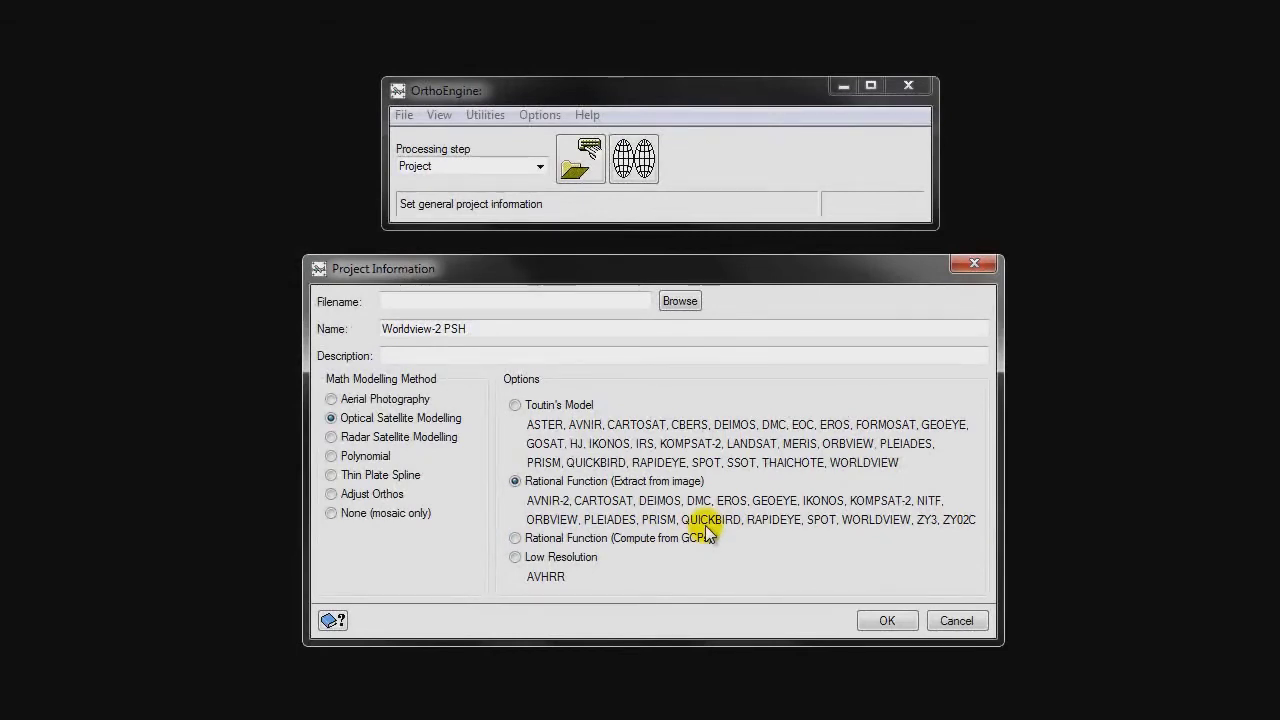
left_click(873, 617)
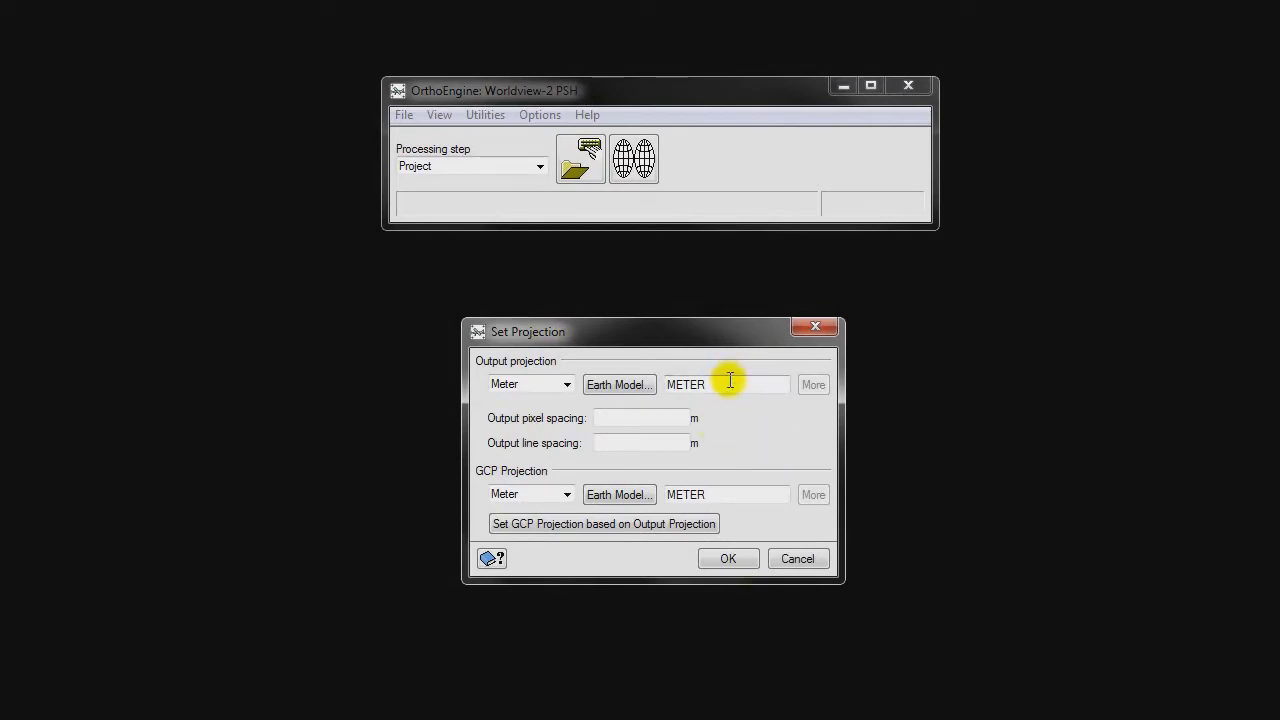
Select the METER output projection text, then switch to the Focus window
left_click_drag(732, 386, 648, 402)
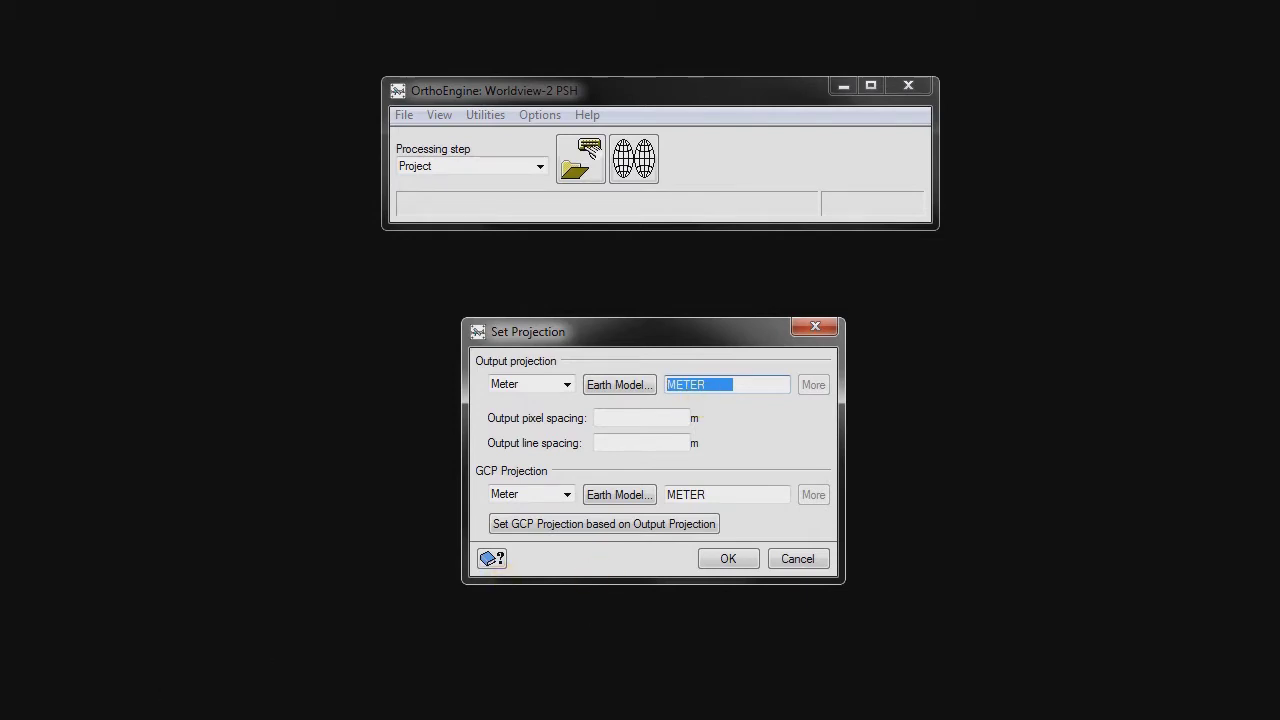
left_click(150, 712)
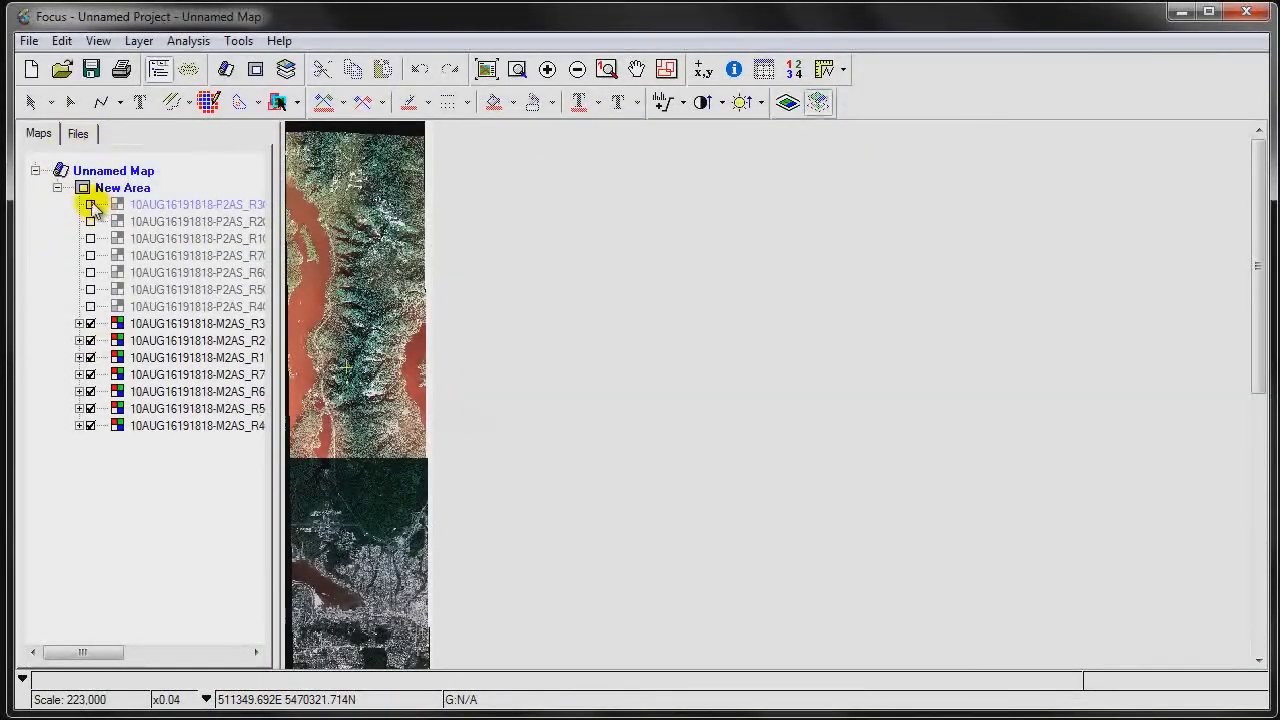
Show the first P2AS layer and view its file projection, UTM 10 U D122
left_click(90, 205)
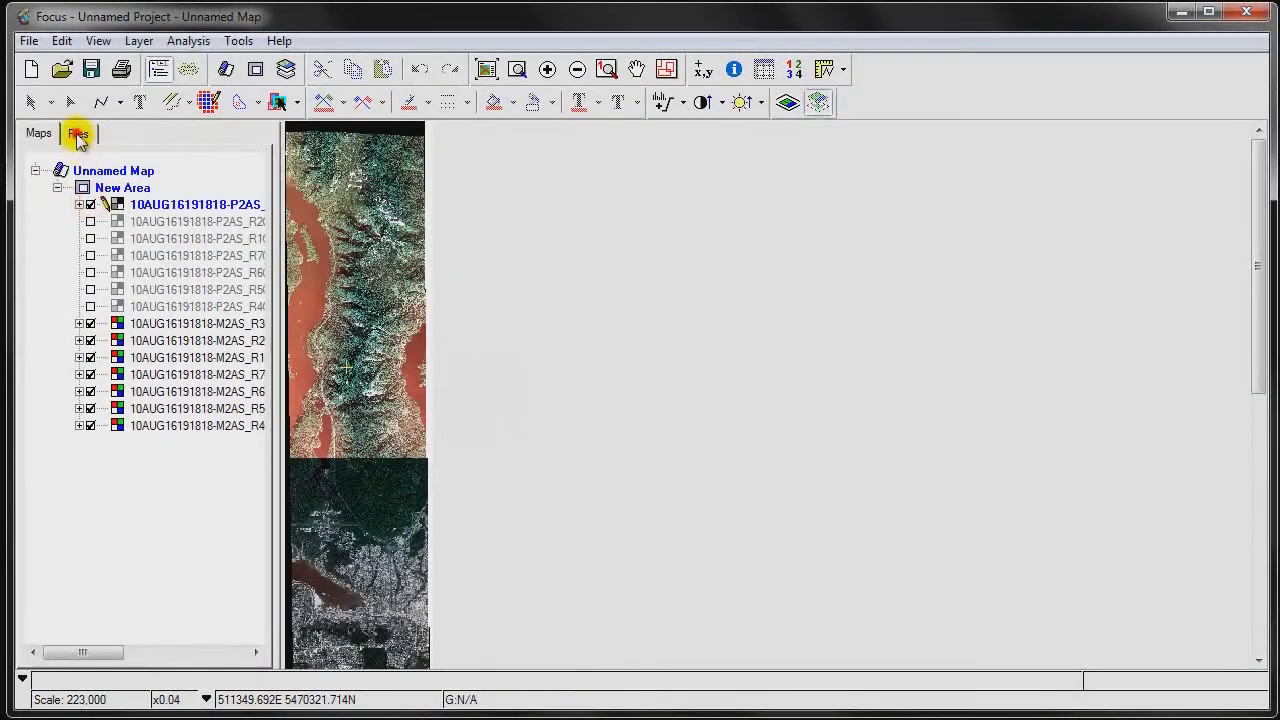
left_click(78, 134)
right_click(108, 168)
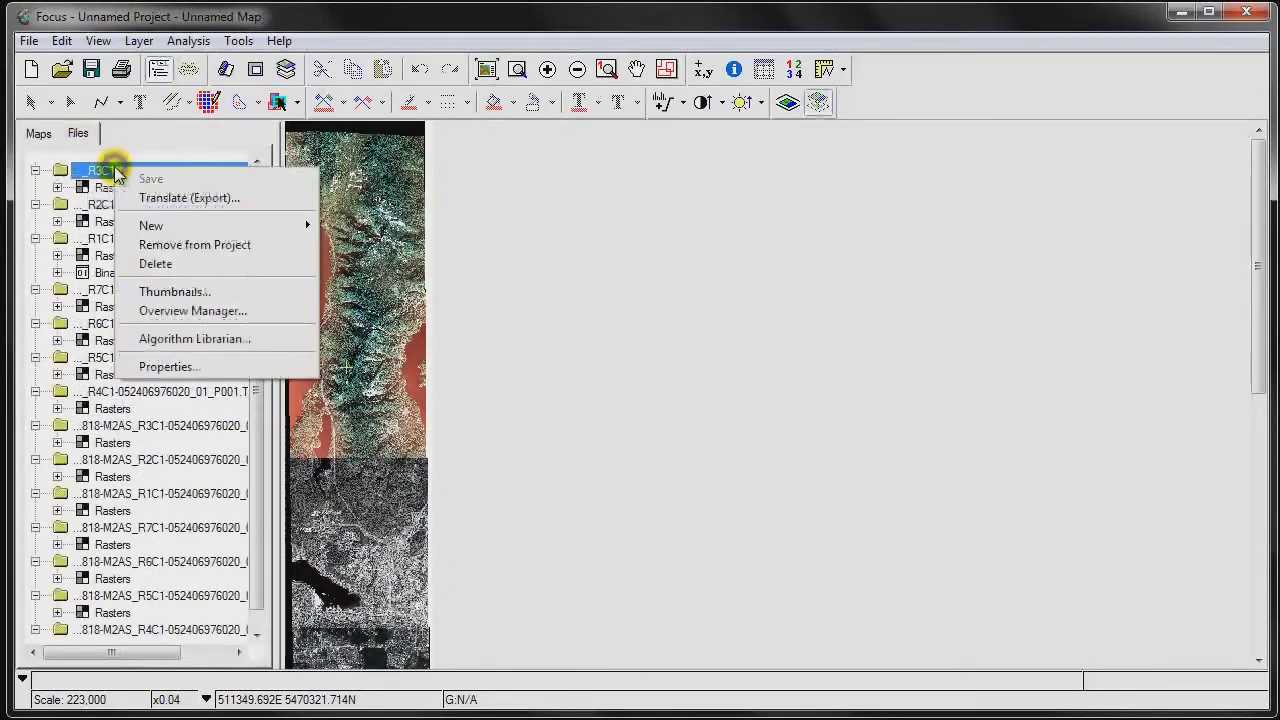
left_click(150, 368)
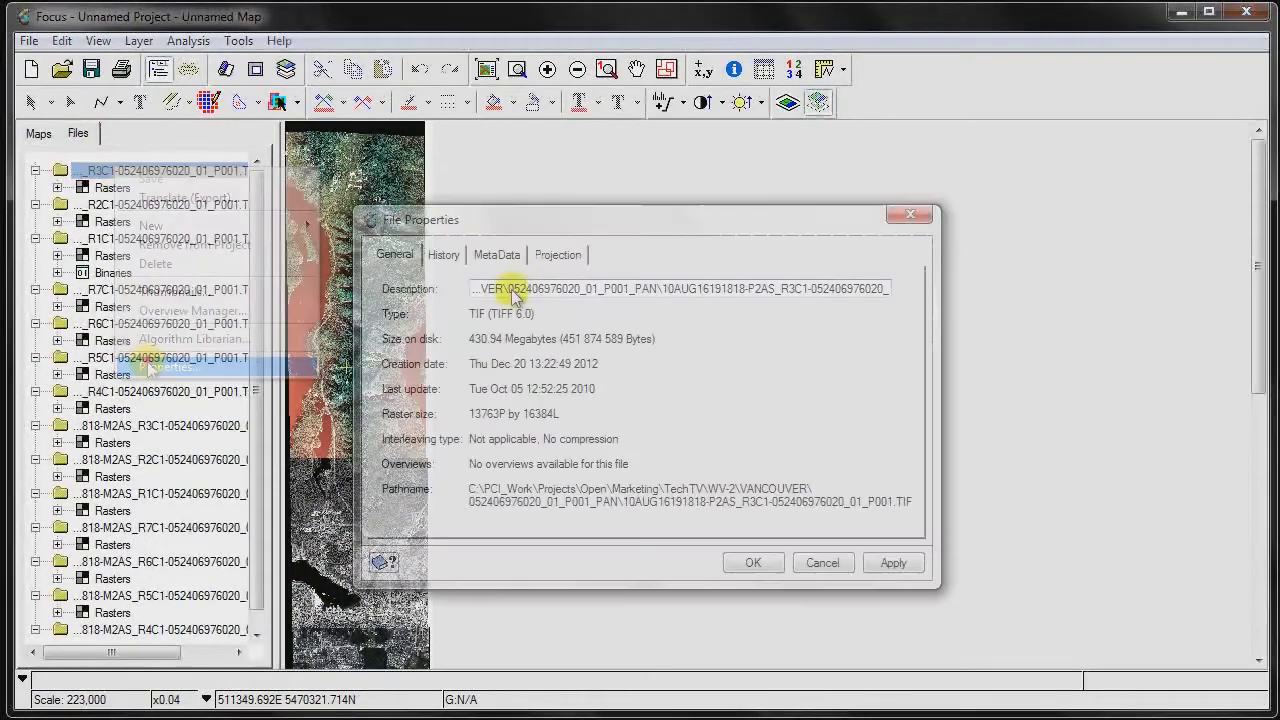
left_click(557, 257)
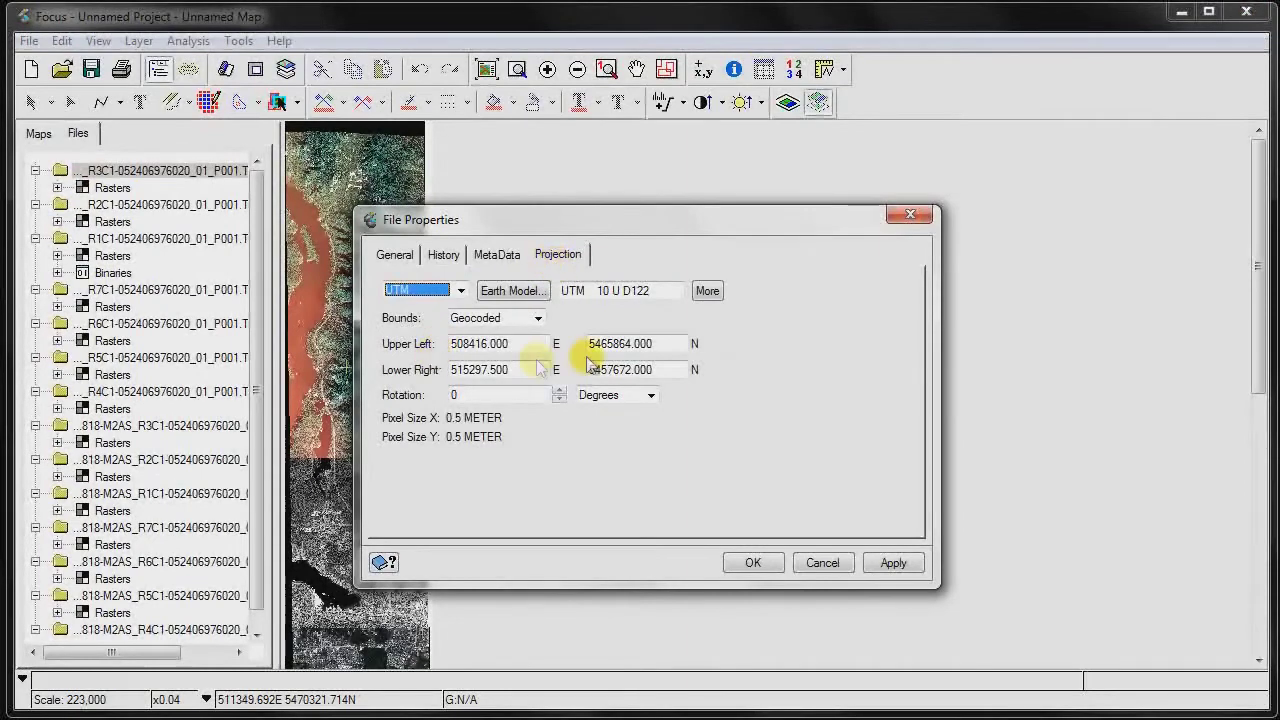
left_click_drag(660, 290, 503, 288)
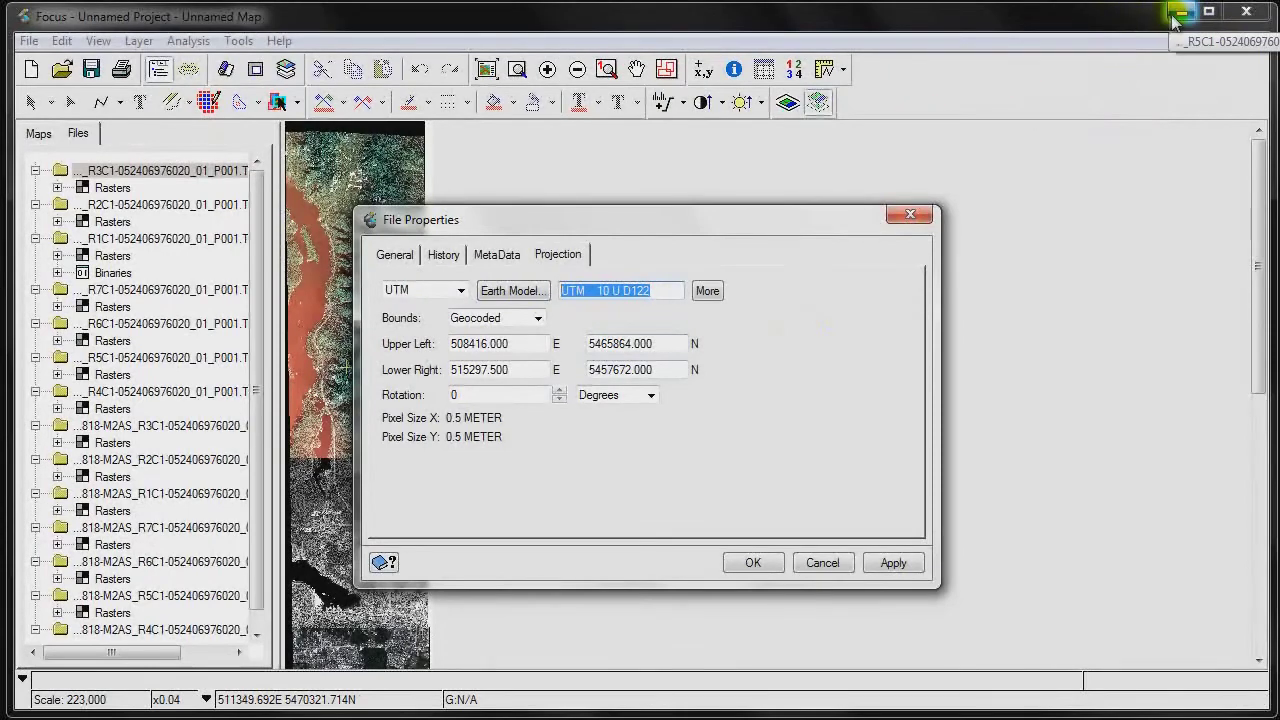
Inspect the UTM zone and datum lists, then close the file properties unchanged
left_click(706, 290)
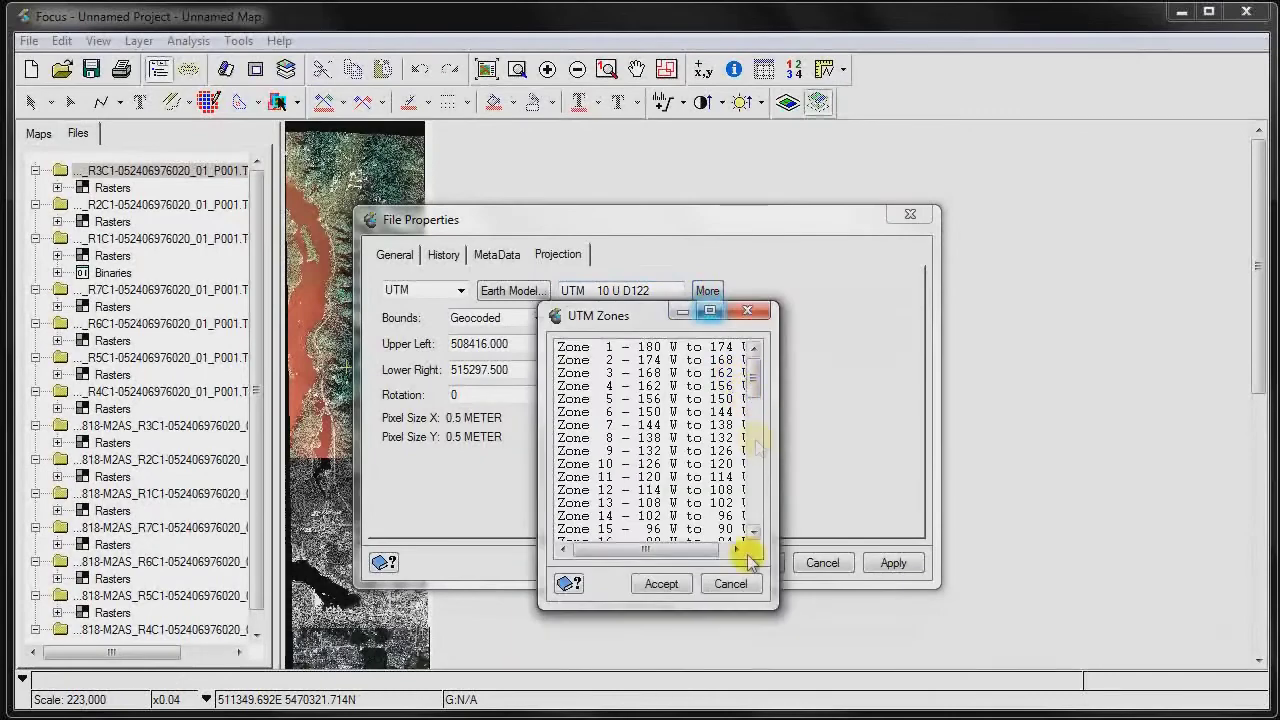
left_click(740, 583)
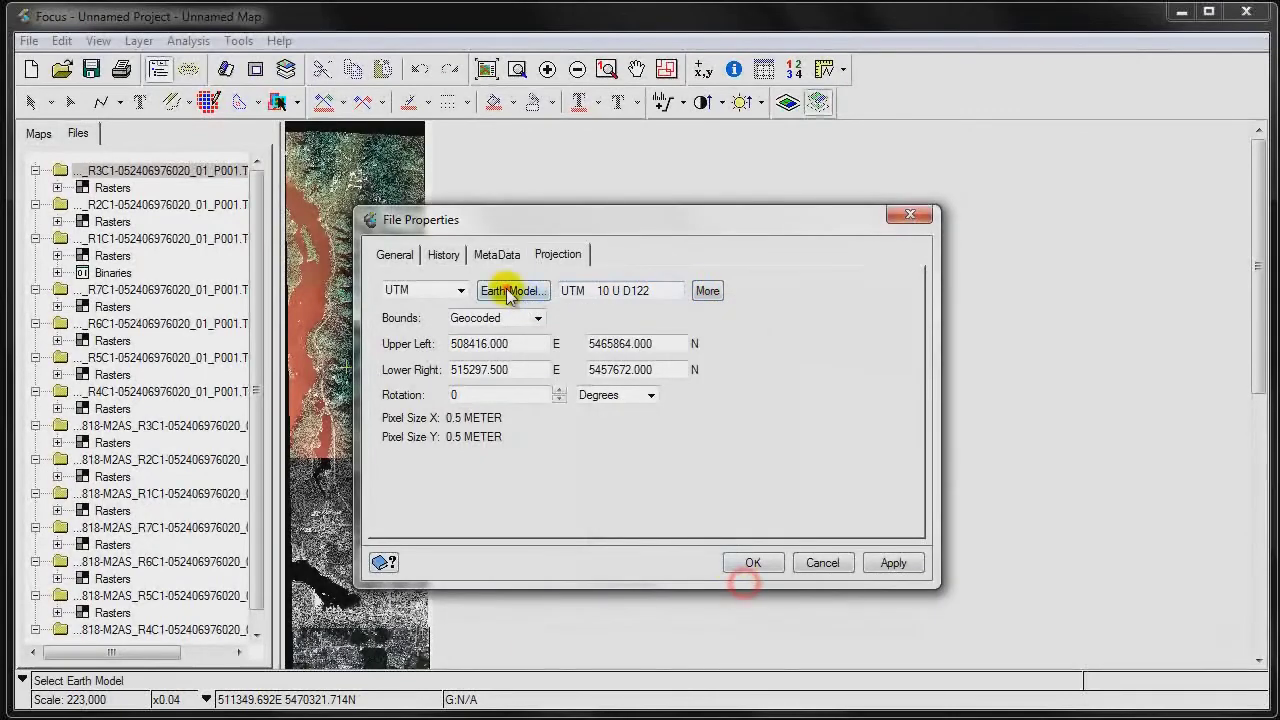
left_click(508, 290)
left_click_drag(966, 385, 970, 440)
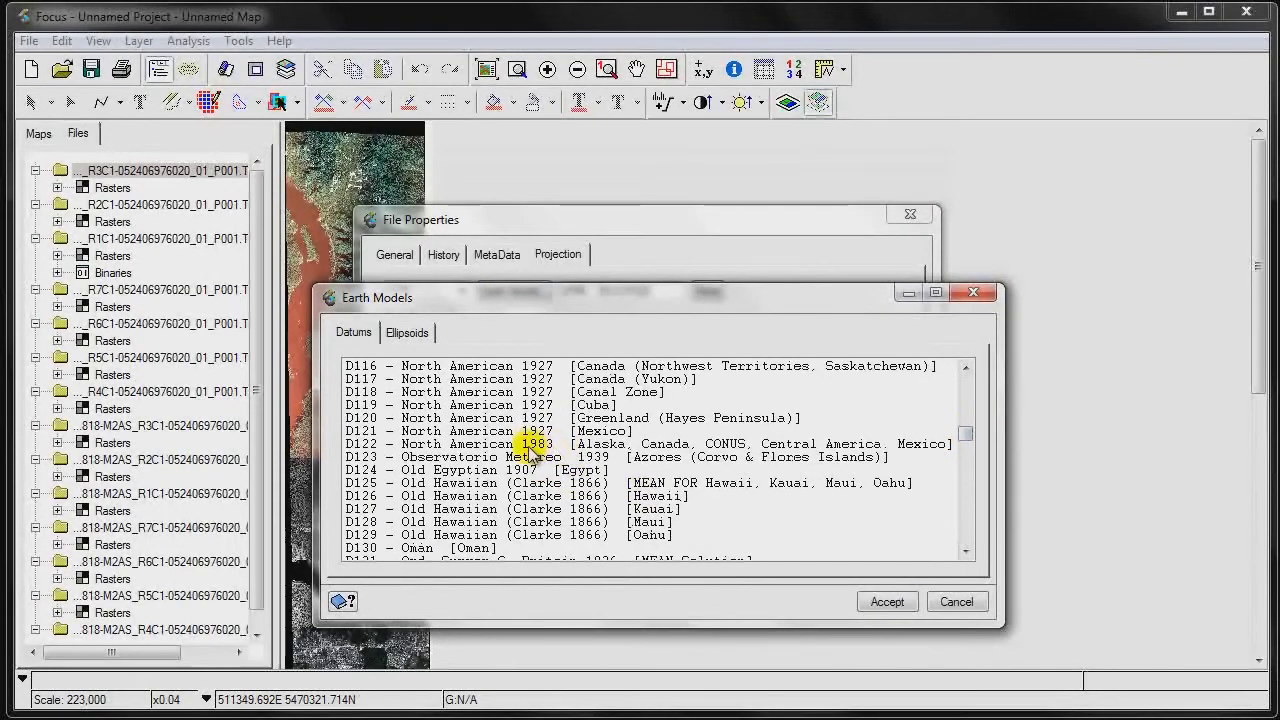
left_click(953, 604)
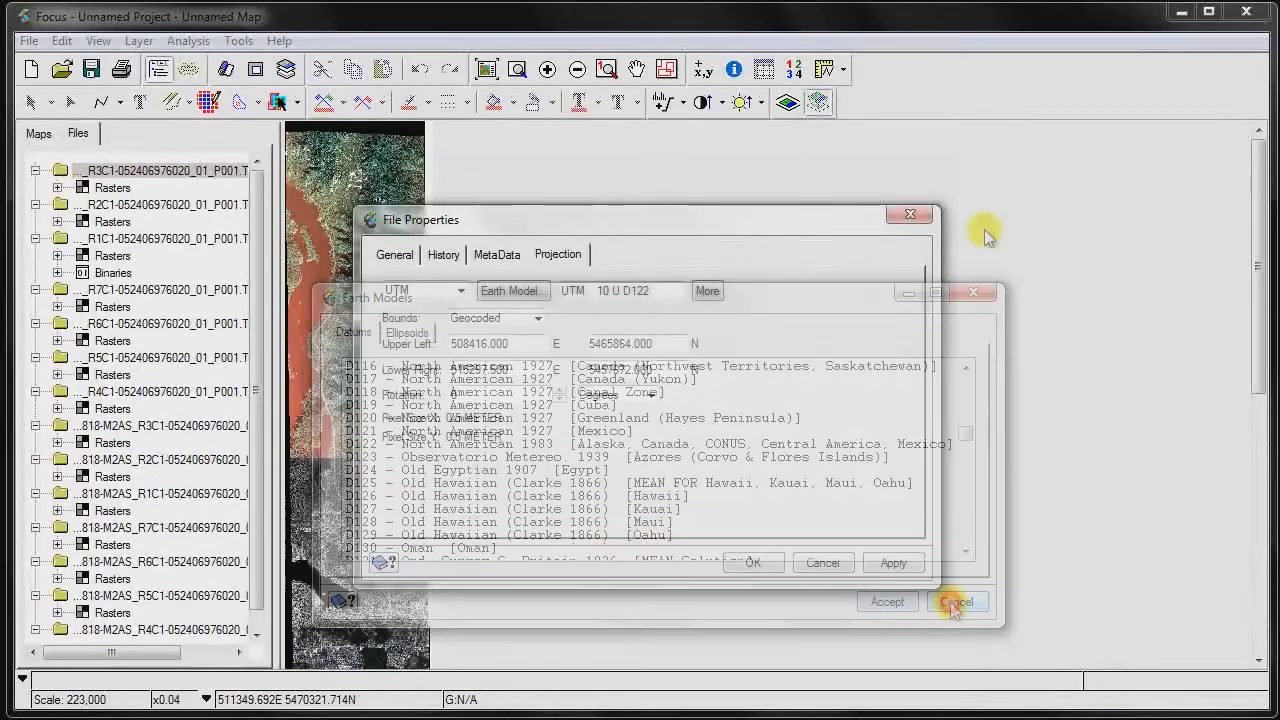
left_click(822, 563)
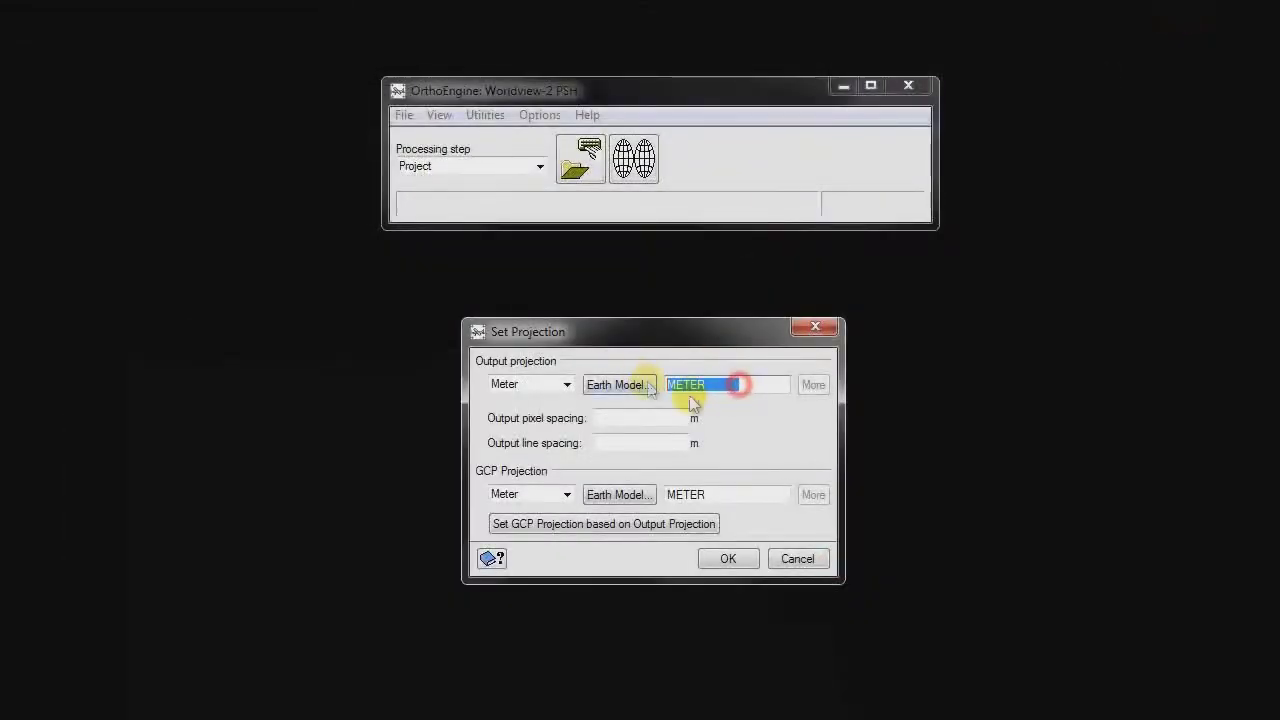
Enter 'UTM 10 U D122' as the output projection and move to output pixel spacing
type("UTM    10 U D122")
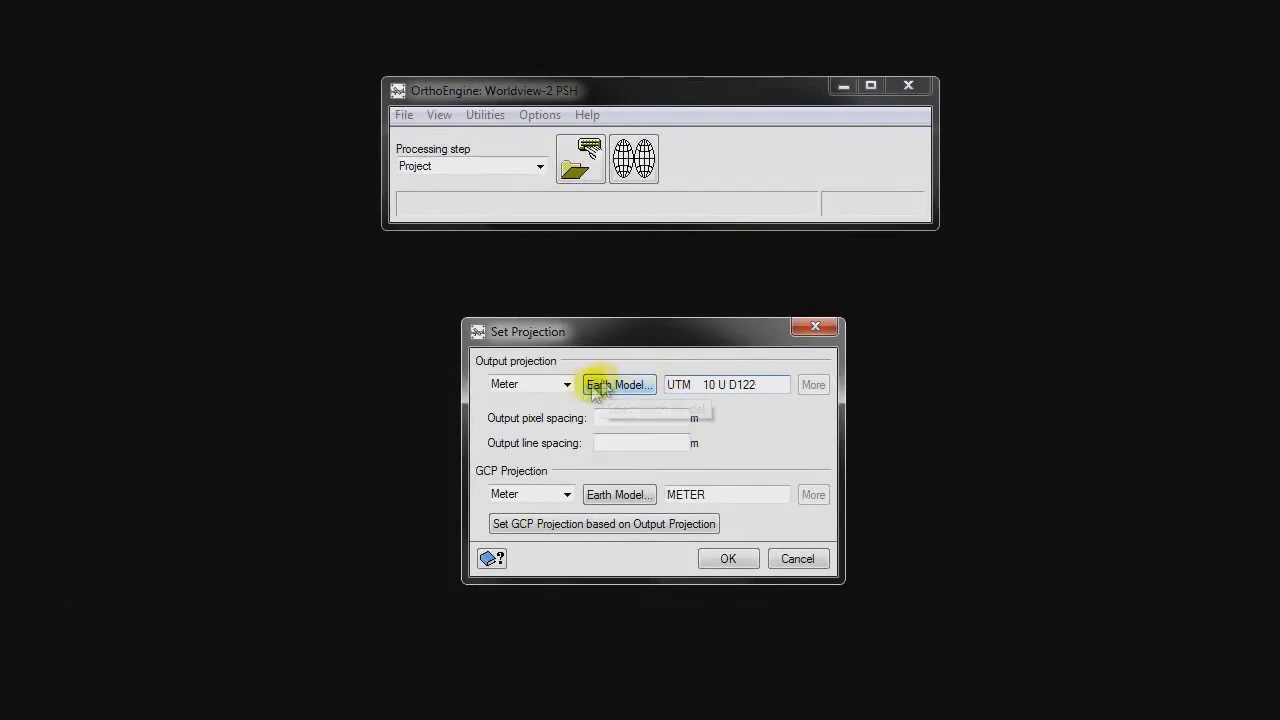
left_click(567, 386)
left_click(740, 434)
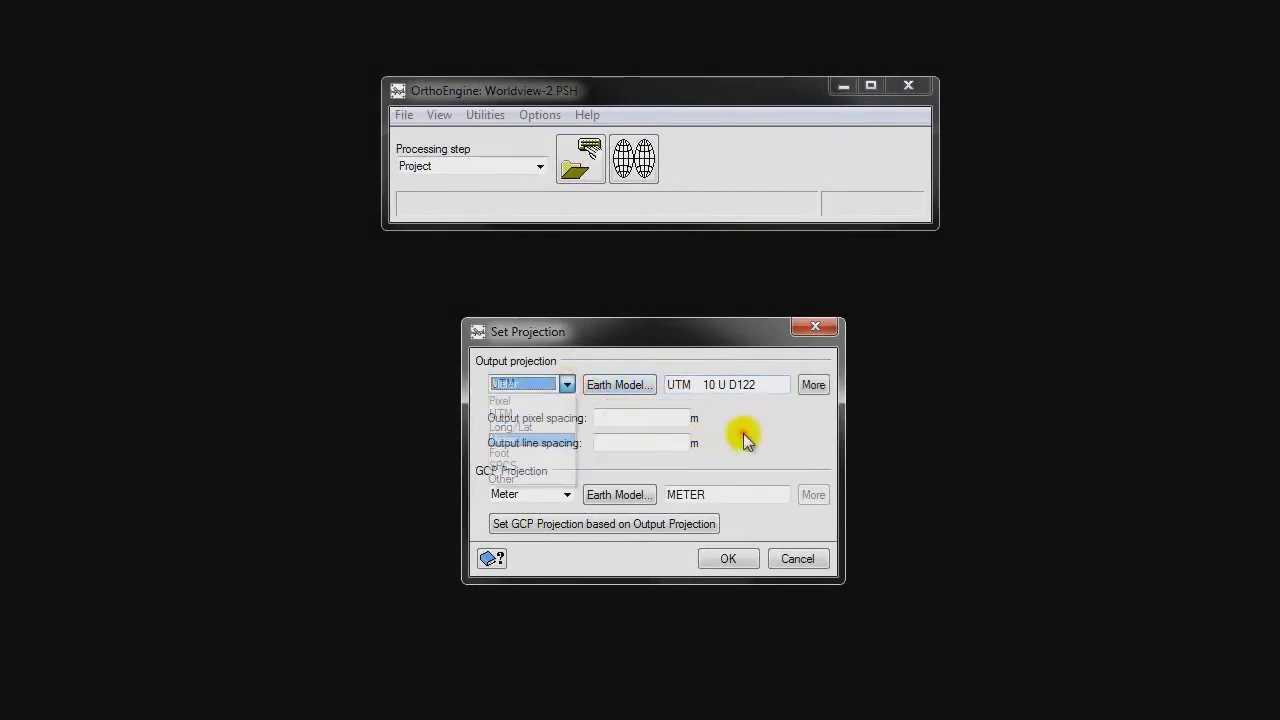
left_click(646, 420)
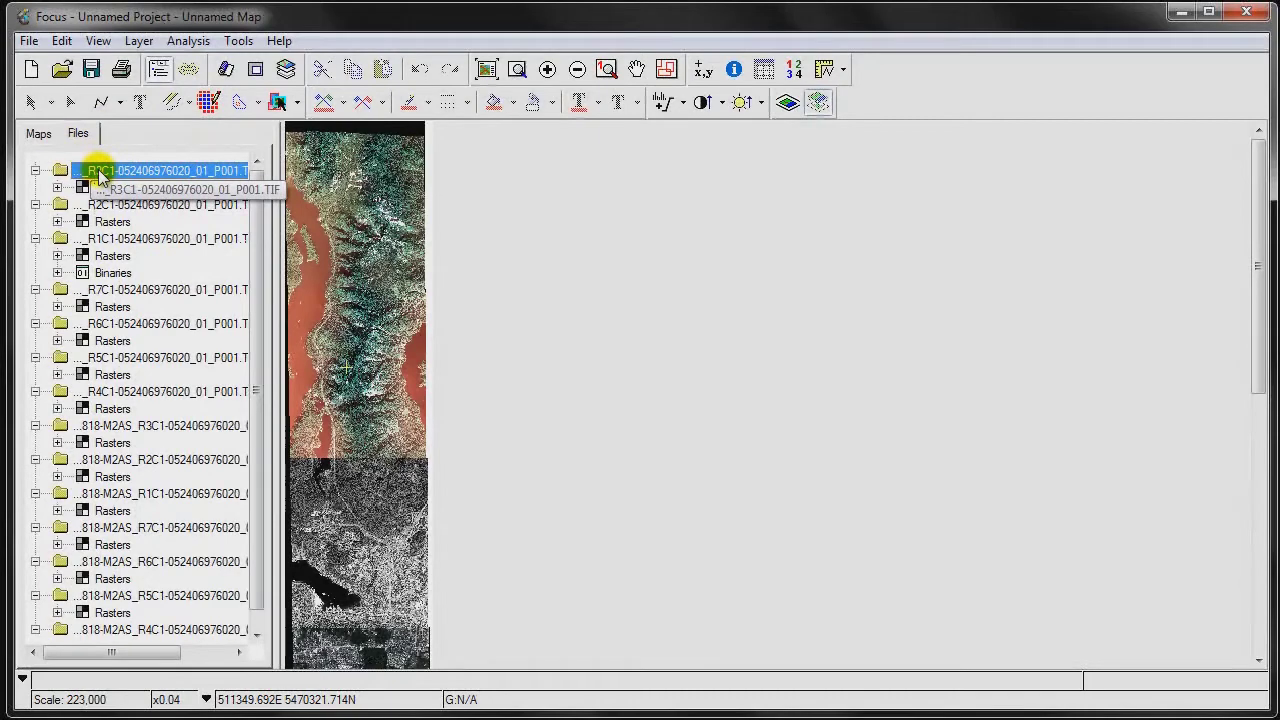
Recheck the top pan file's projection properties, showing a 0.5 METER pixel size
right_click(100, 174)
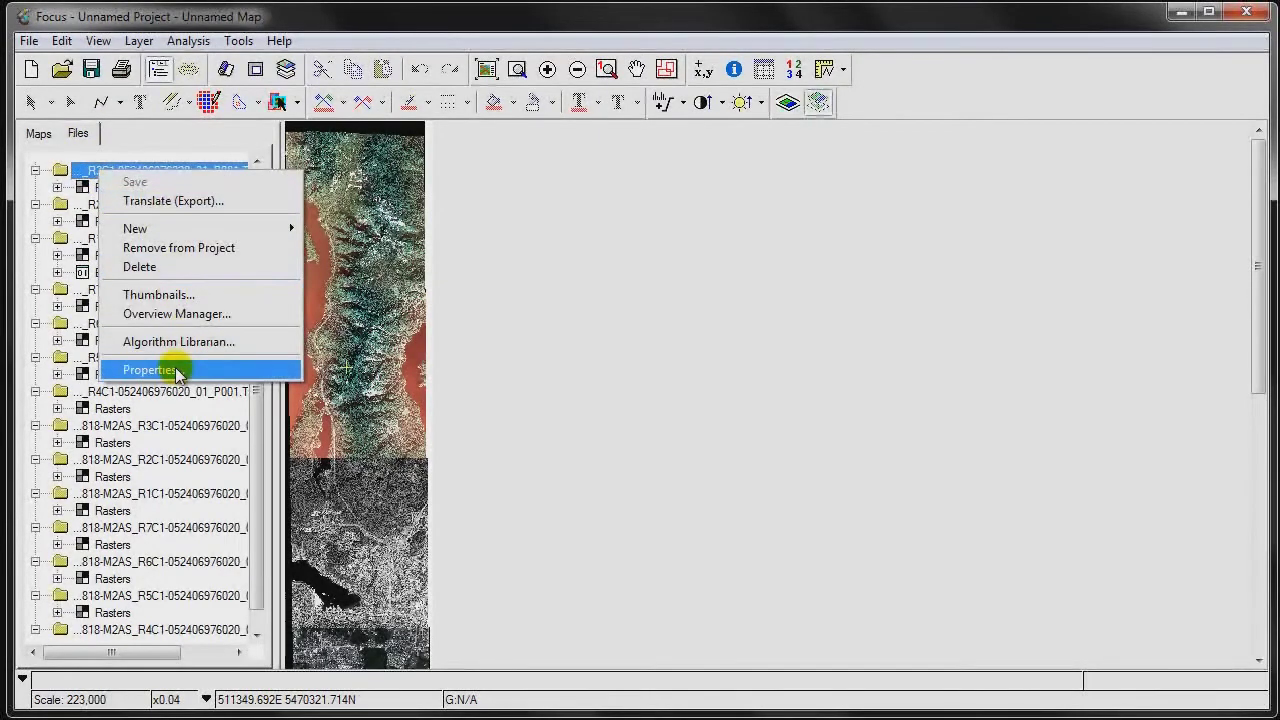
left_click(176, 370)
left_click(556, 254)
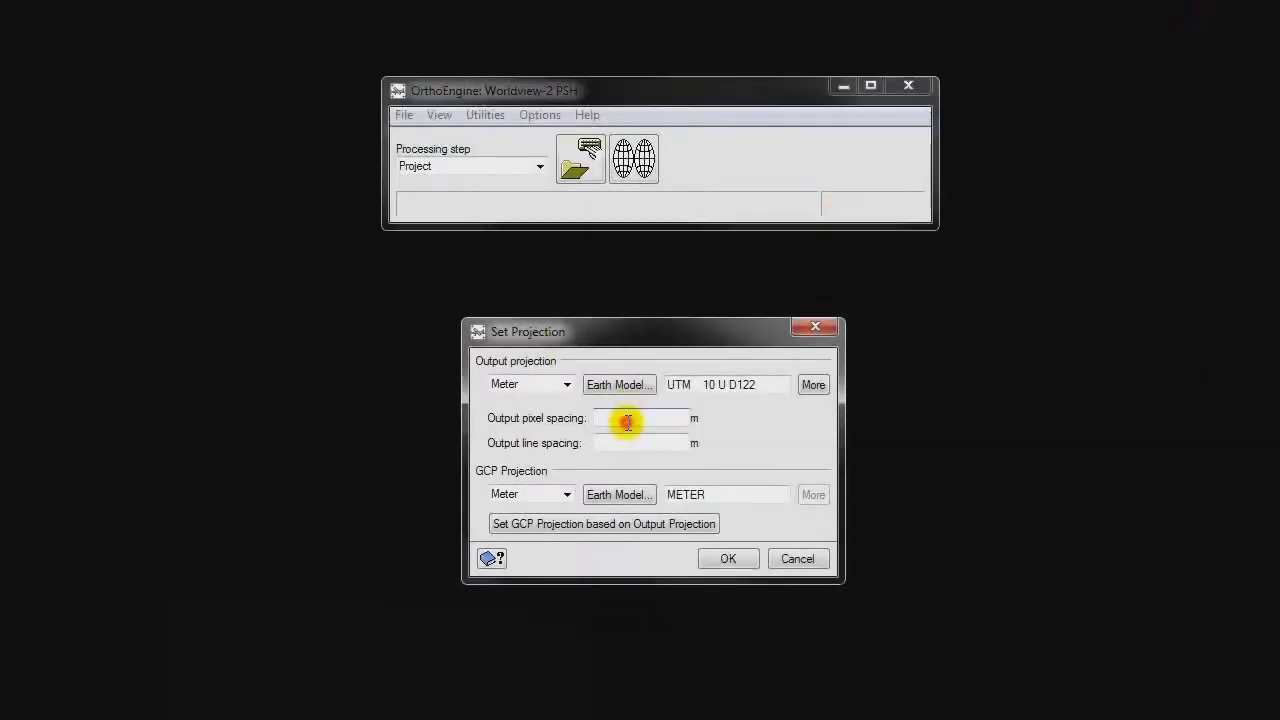
Set the output pixel spacing to 0.5 m
left_click(627, 421)
type("0.5")
key("Return")
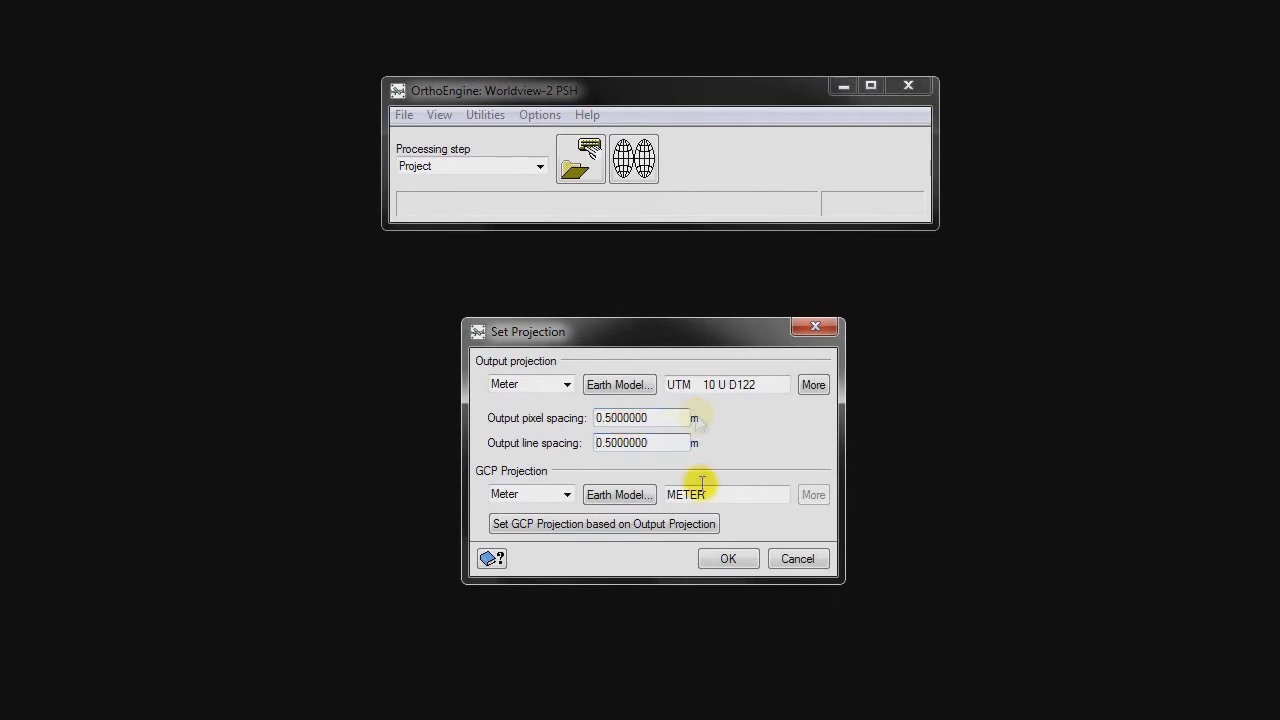
Place the cursor in the METER GCP projection field, then restore the VANCOUVER folder window
left_click(735, 493)
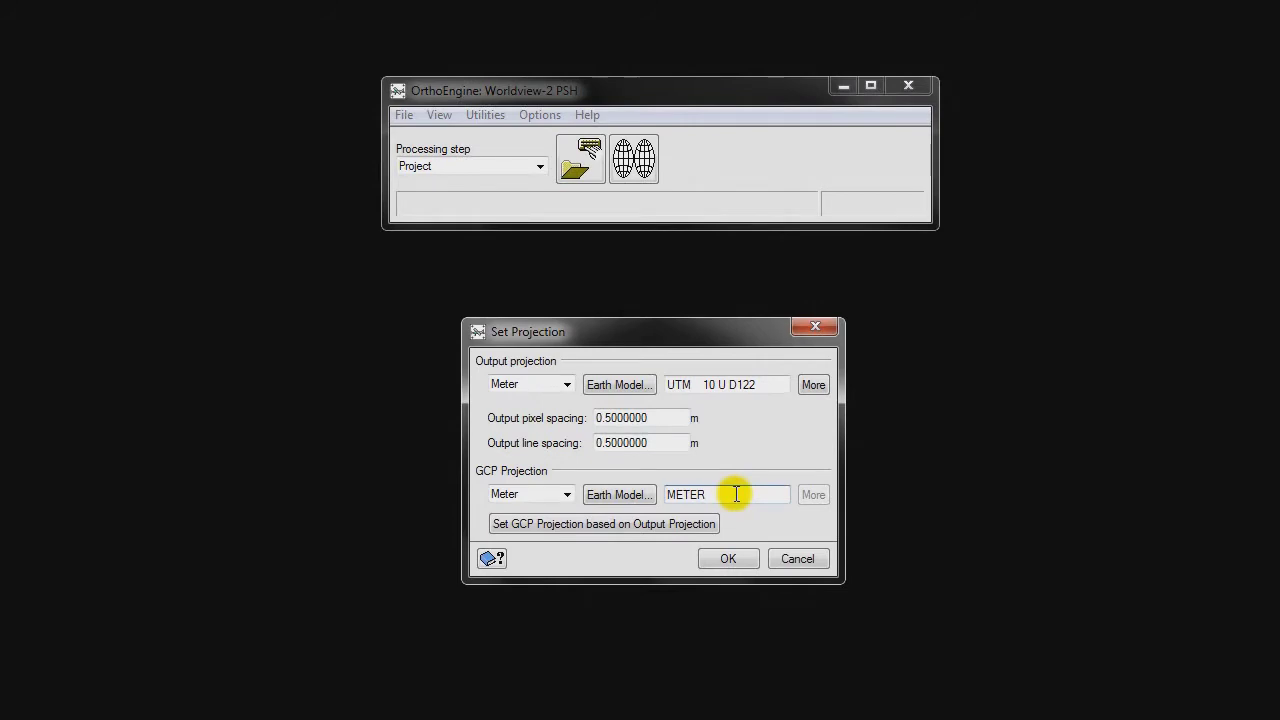
left_click(706, 492)
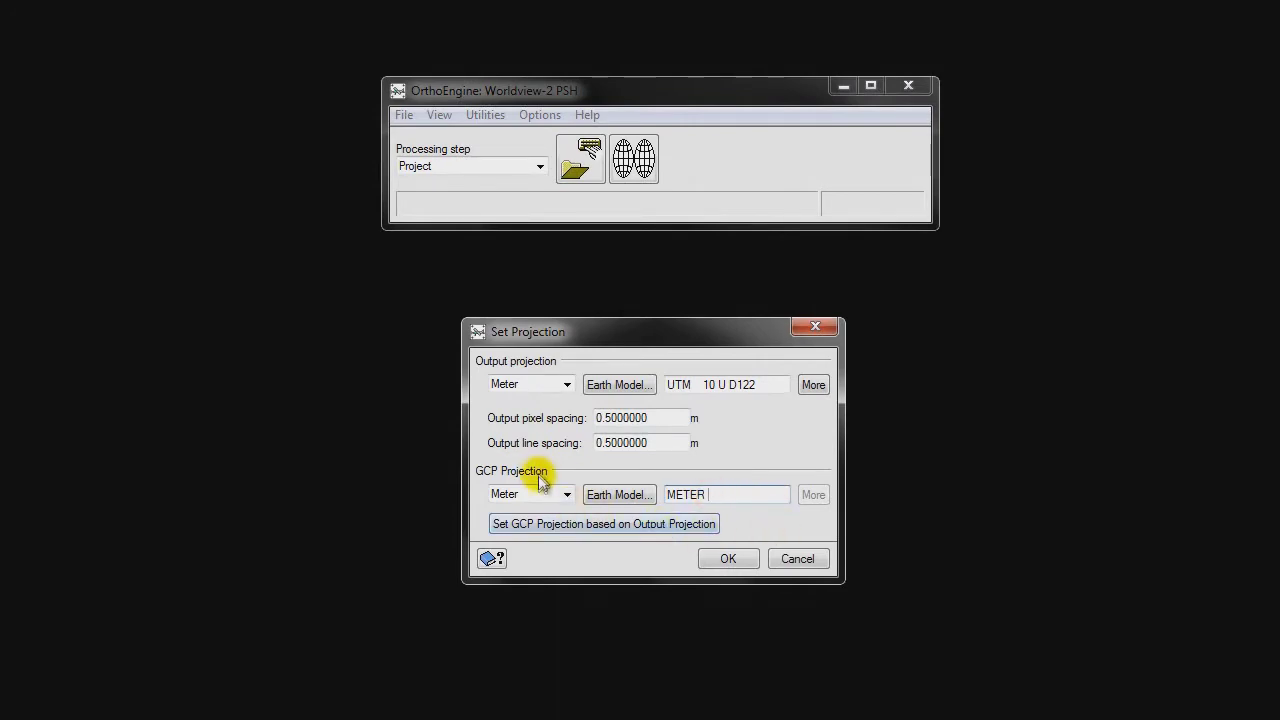
left_click(704, 496)
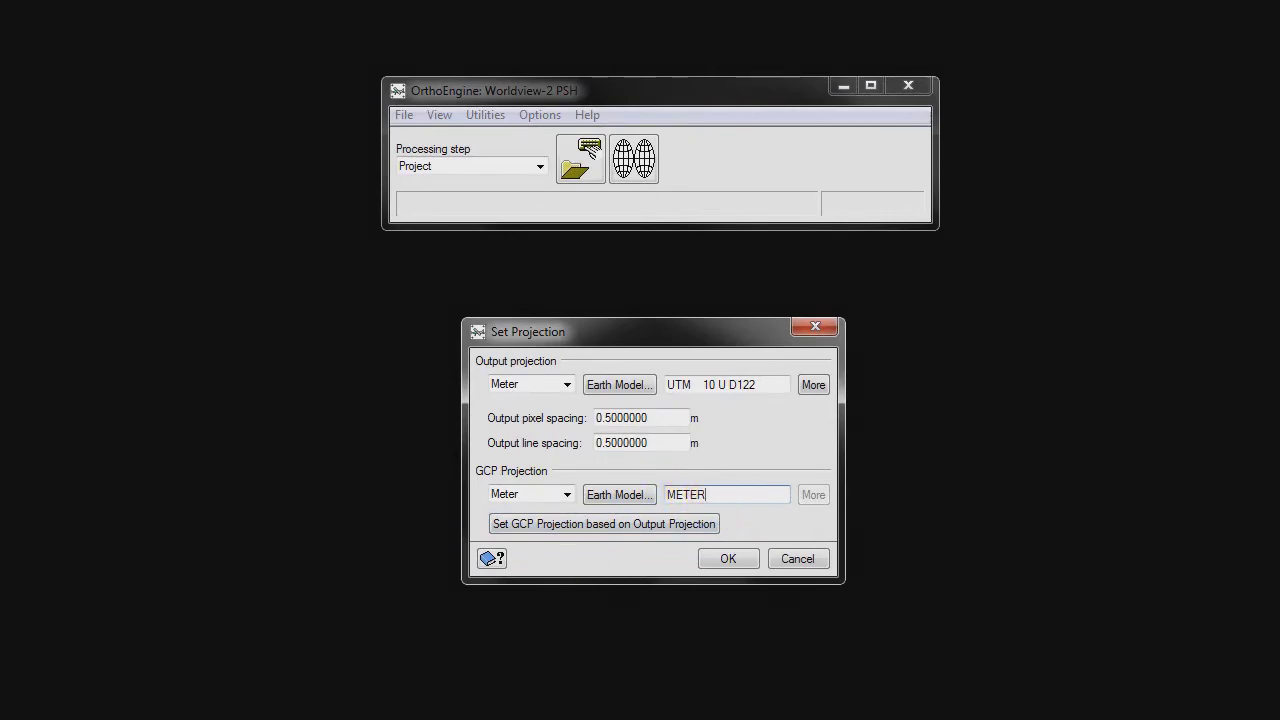
left_click(60, 710)
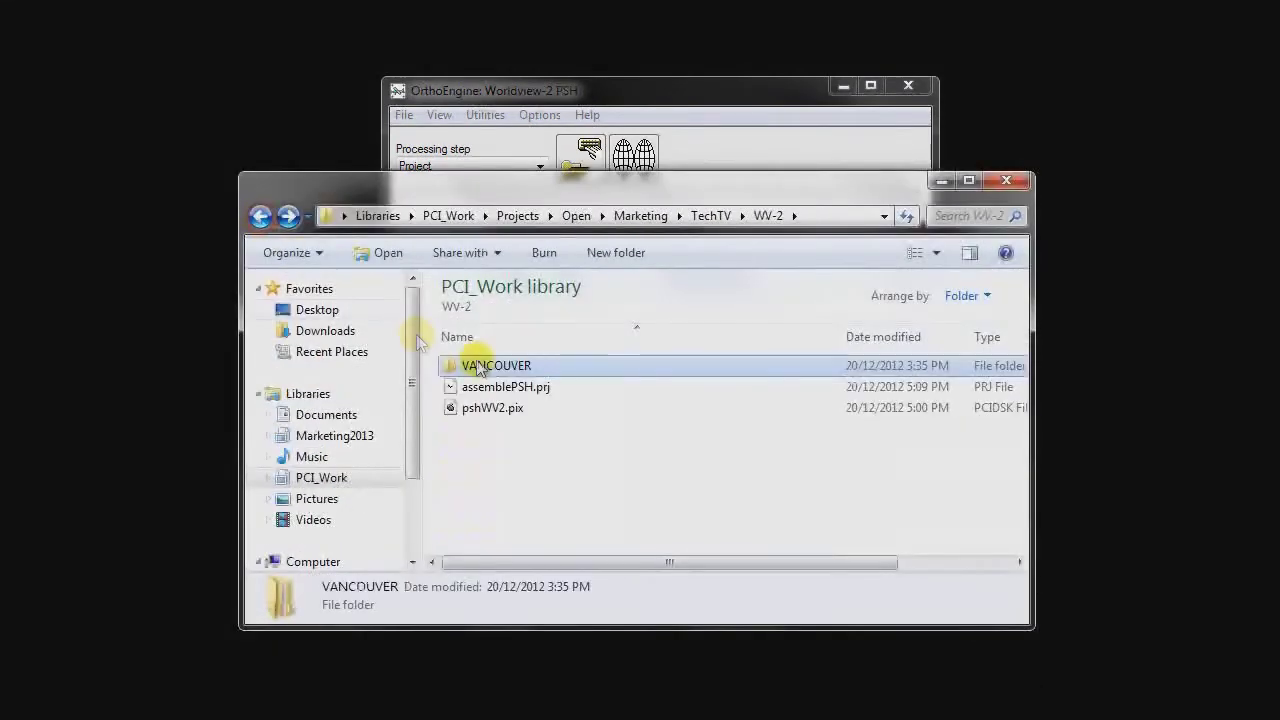
Open mosSPOT10mPAN.pix from VANCOUVER\Reference\Control in Focus
double_click(476, 366)
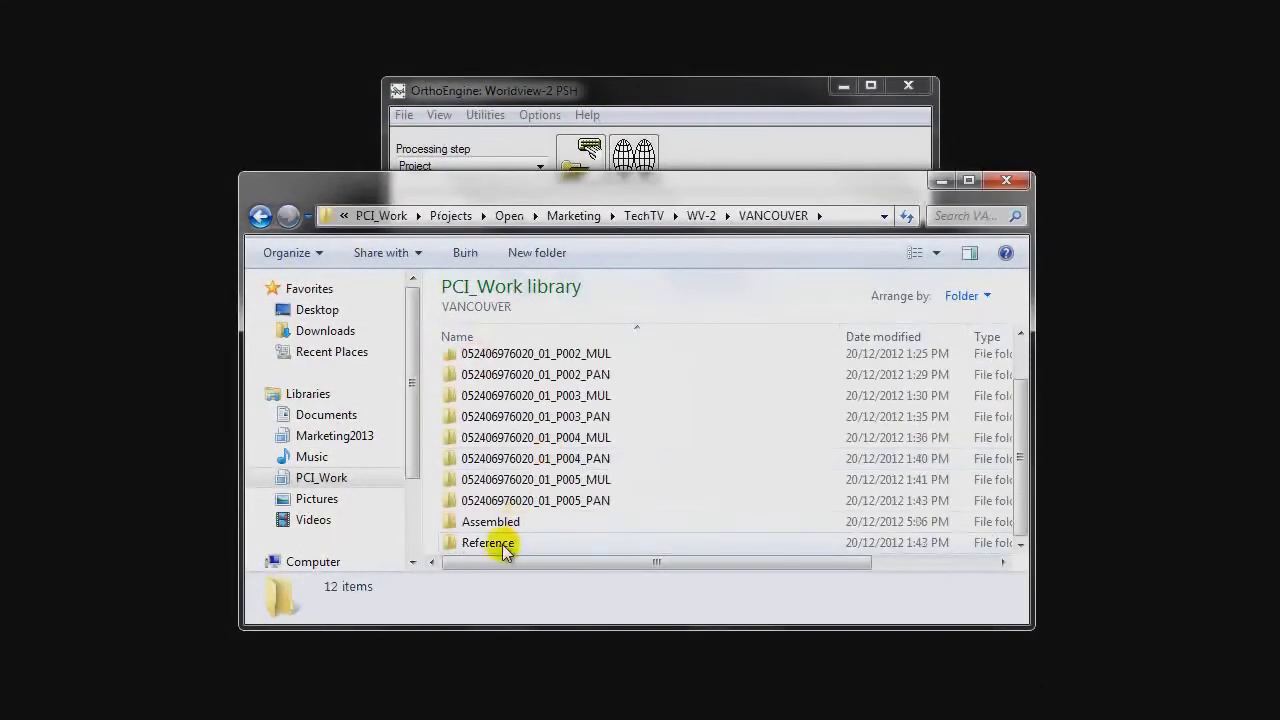
double_click(501, 543)
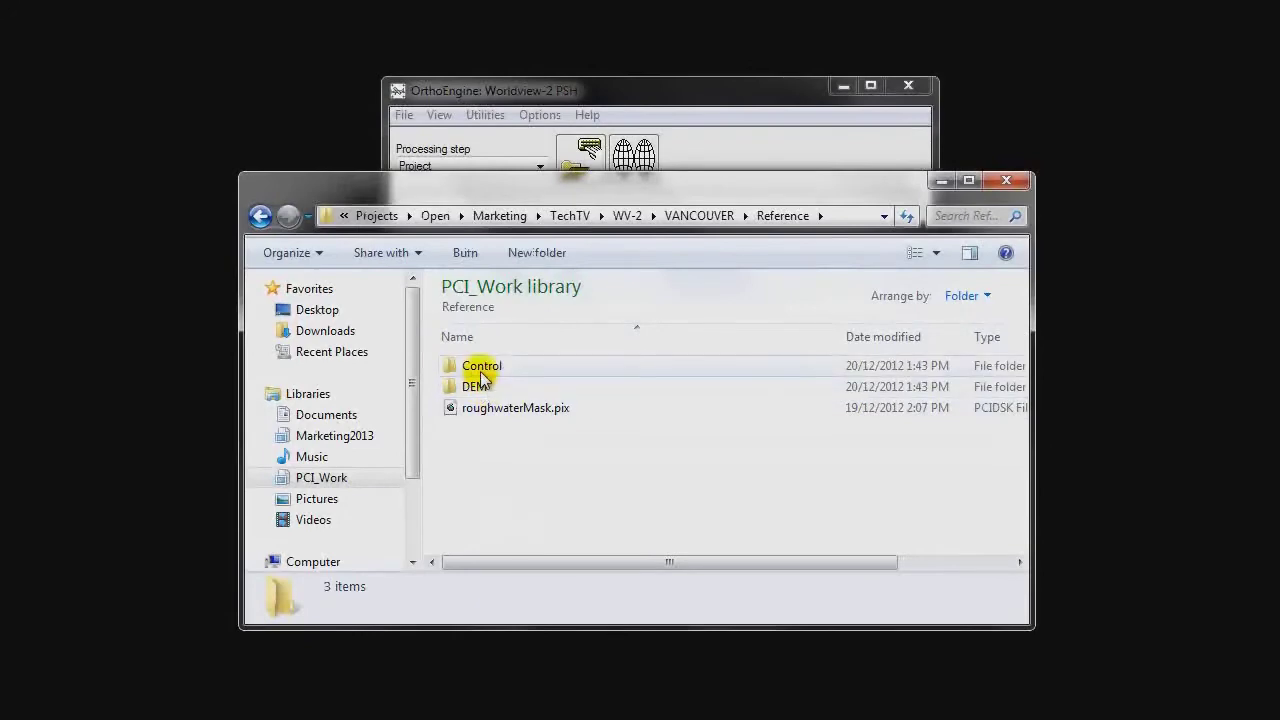
left_click(490, 372)
double_click(490, 372)
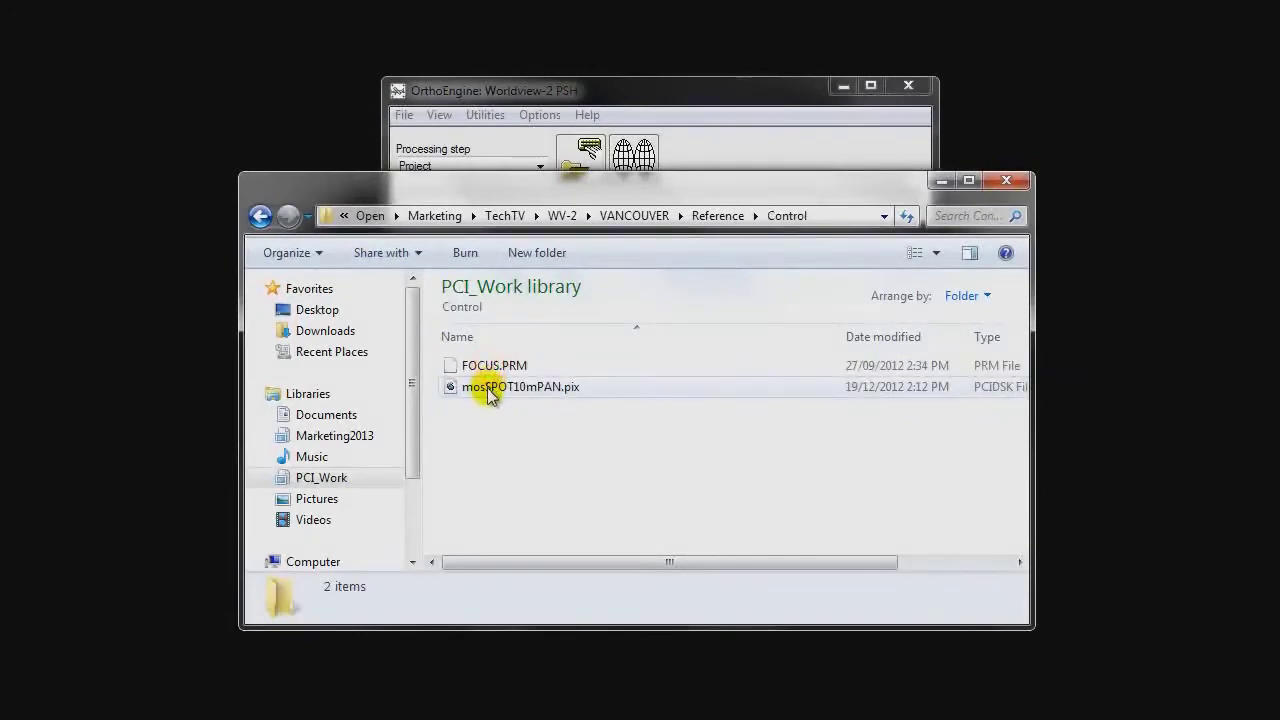
left_click(487, 388)
double_click(487, 388)
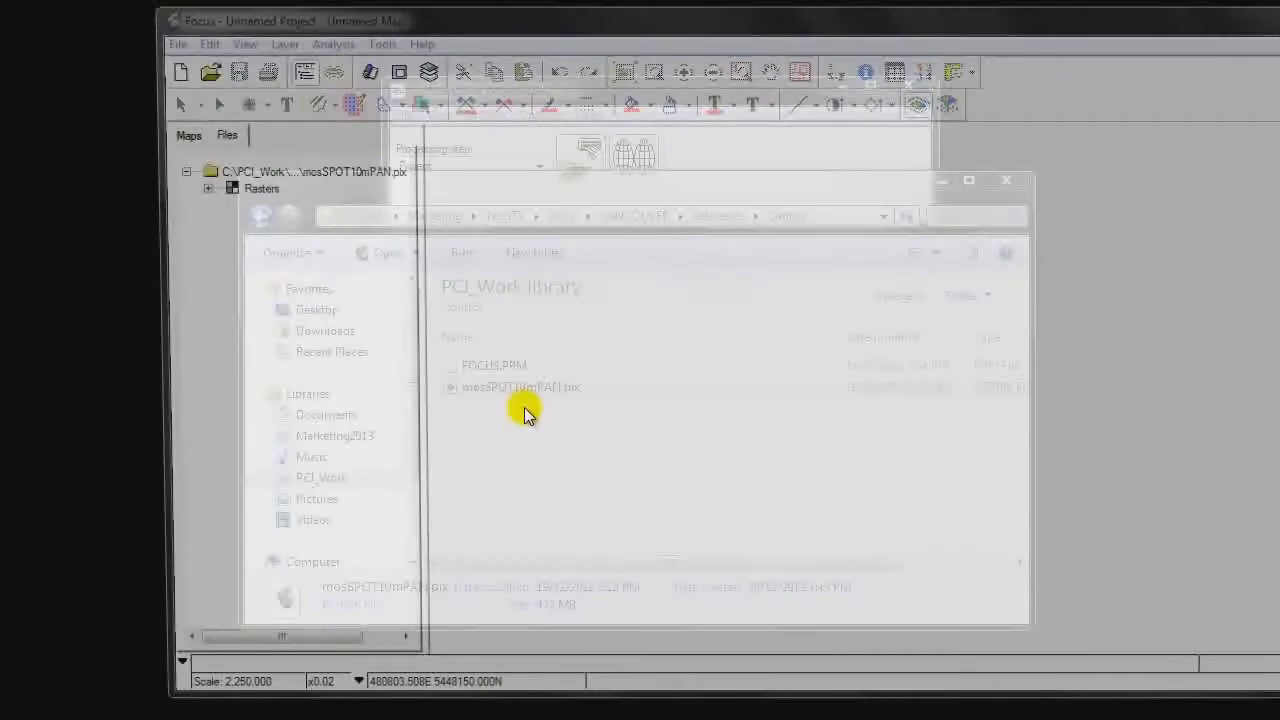
Verify mosSPOT10mPAN.pix projection is UTM 10 U D122, then cancel its properties
right_click(238, 168)
left_click(275, 368)
left_click(695, 253)
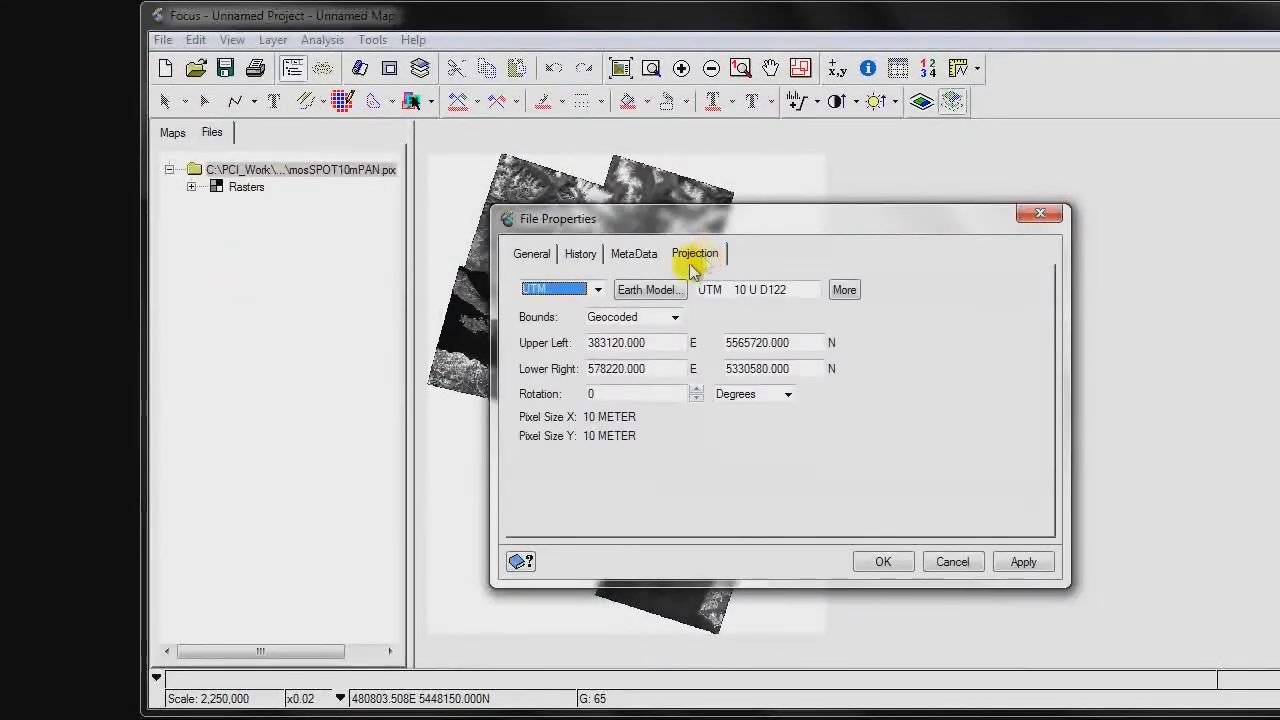
left_click(791, 289)
key("ctrl+c")
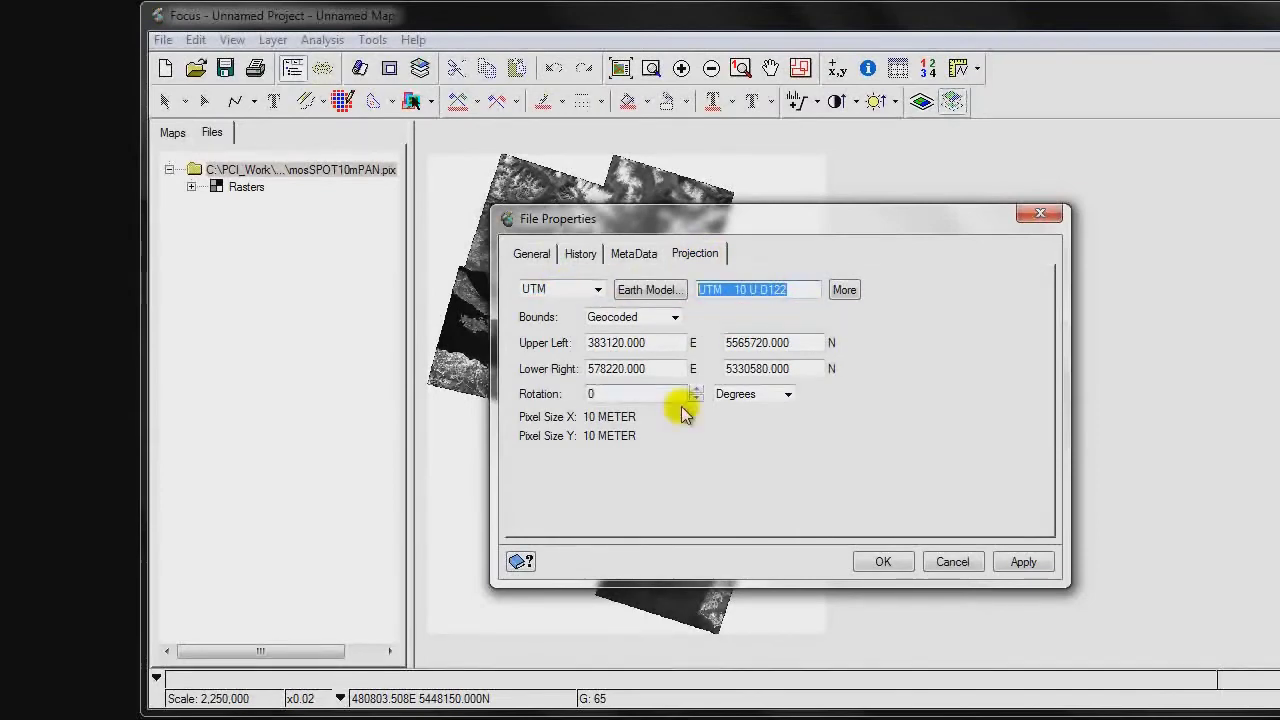
left_click(952, 561)
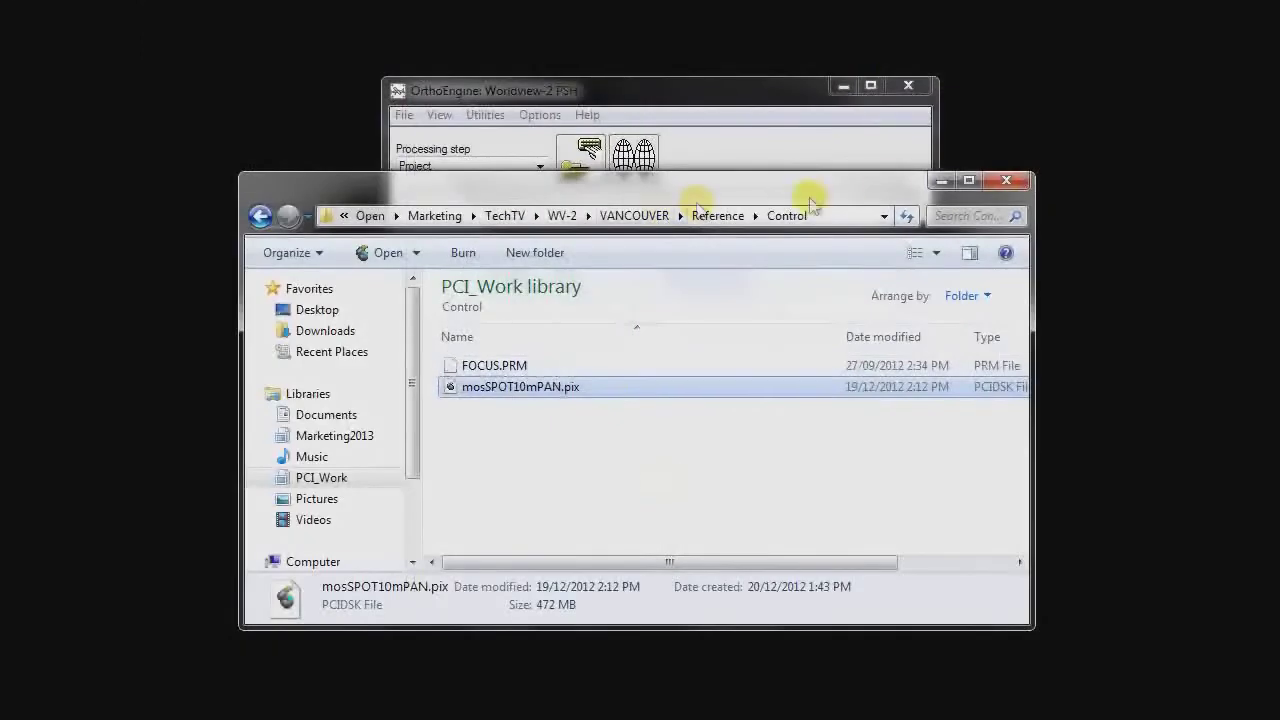
Replace the GCP projection with UTM 10 U D122
left_click(941, 180)
left_click(706, 494)
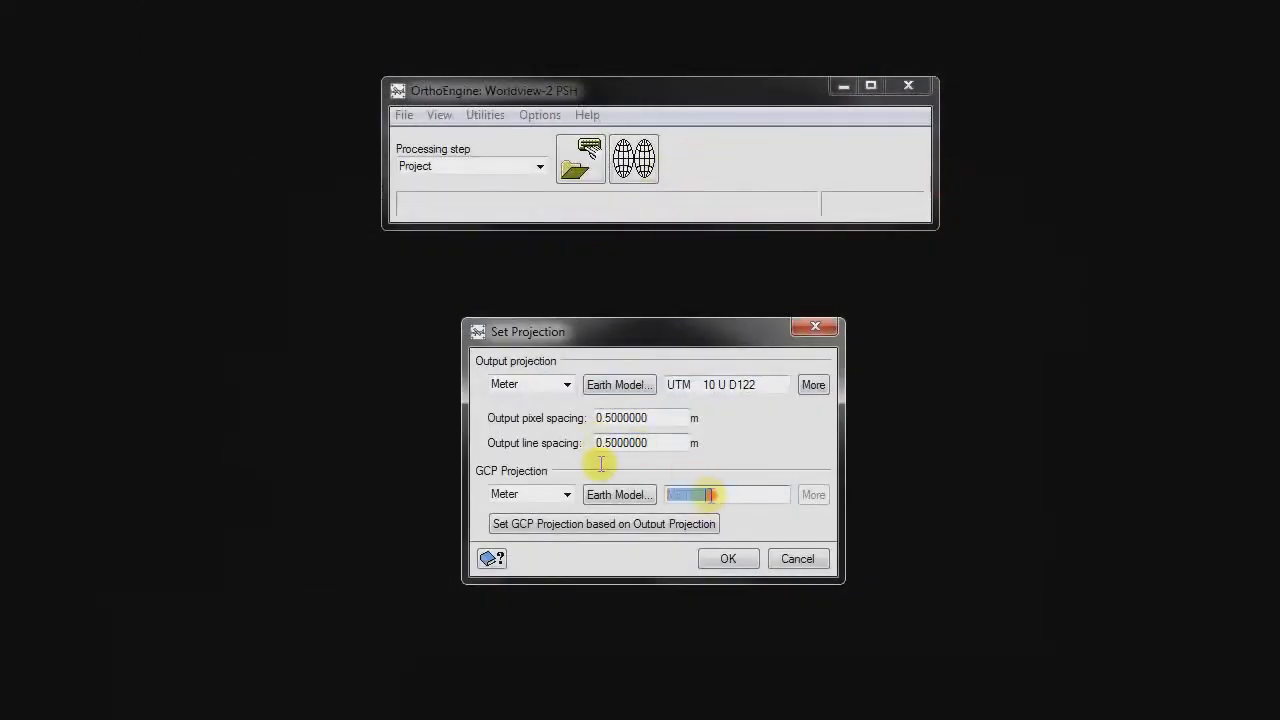
key("ctrl+v")
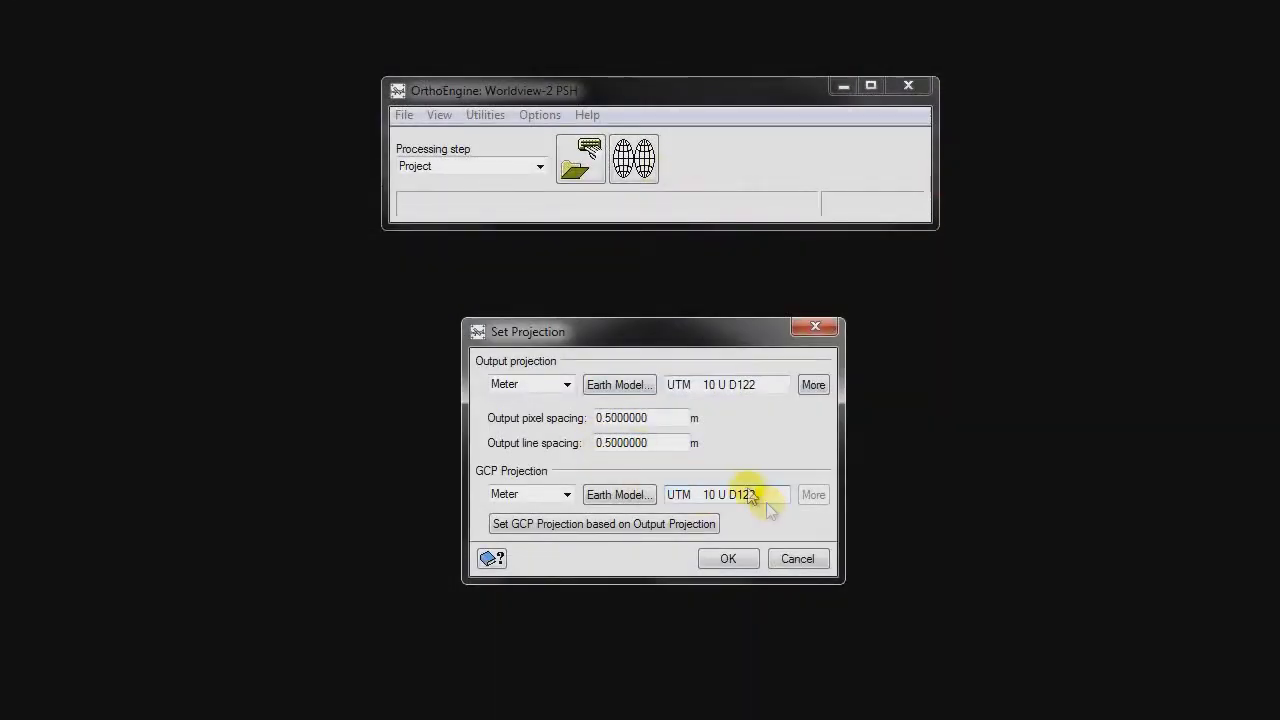
left_click(748, 384)
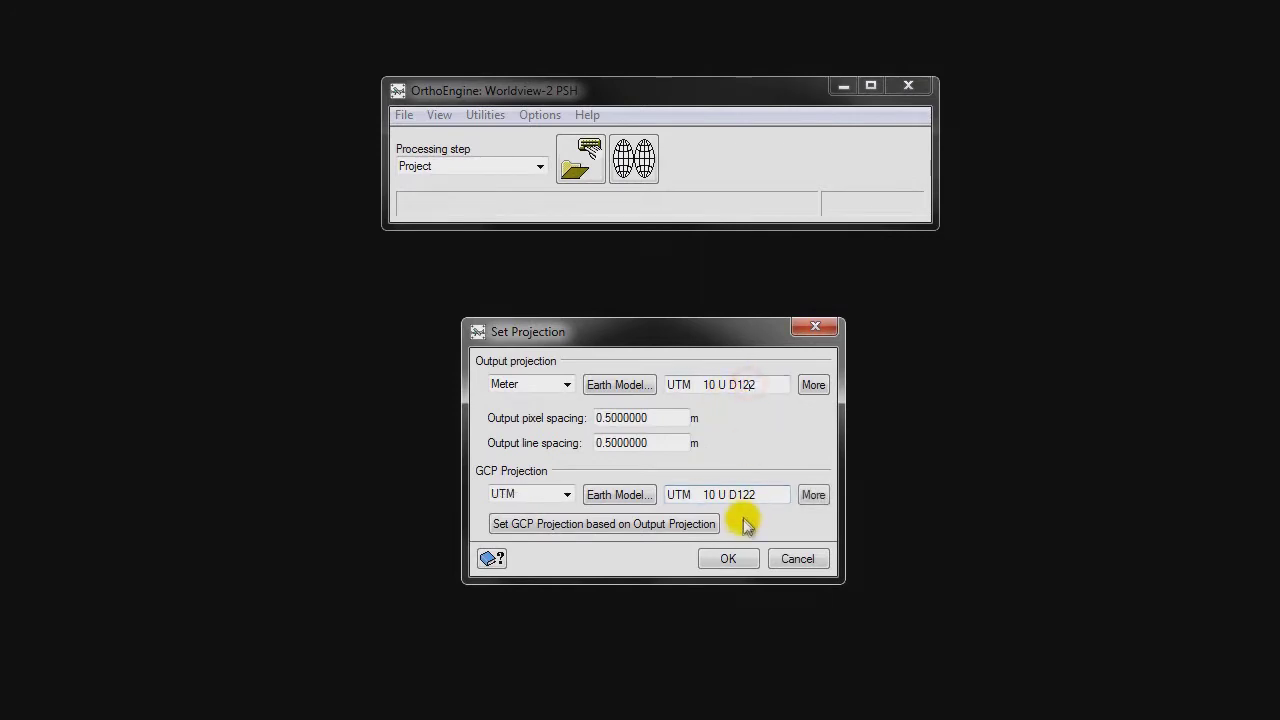
Set the output projection unit to UTM, review the Earth Model list, and apply the projection settings
left_click(674, 417)
left_click(567, 384)
left_click(538, 416)
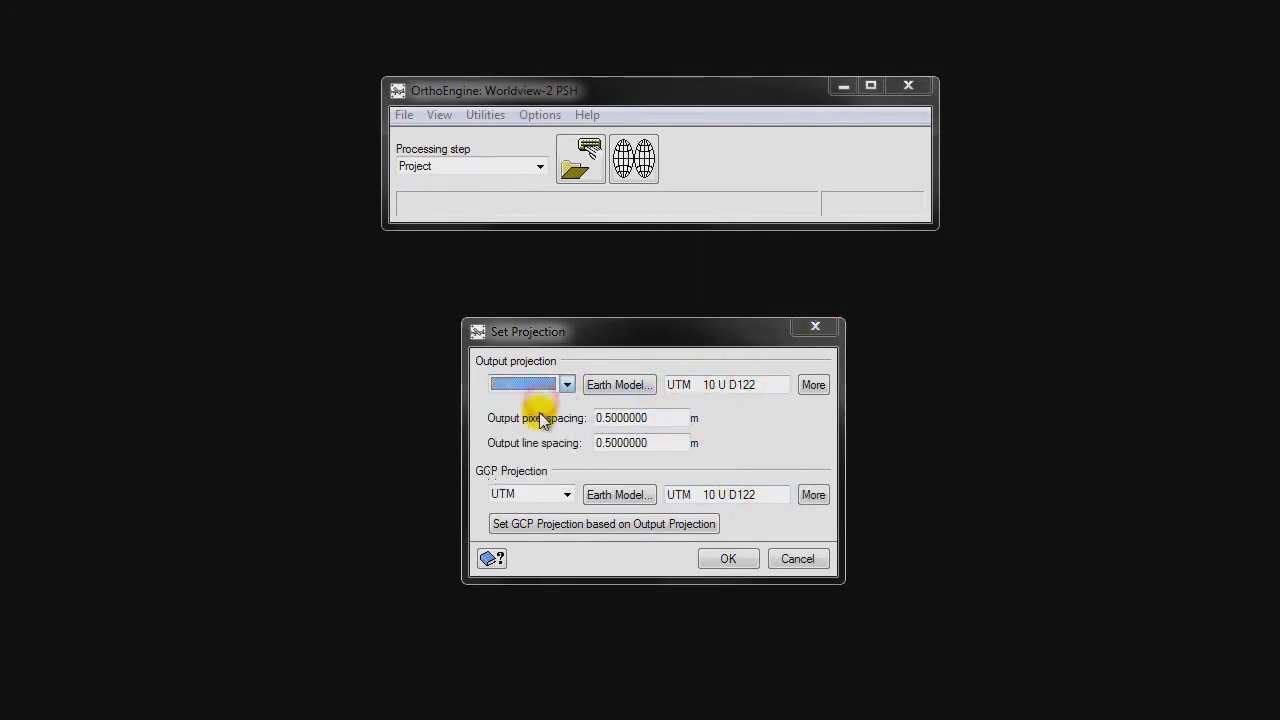
left_click(957, 594)
left_click(752, 385)
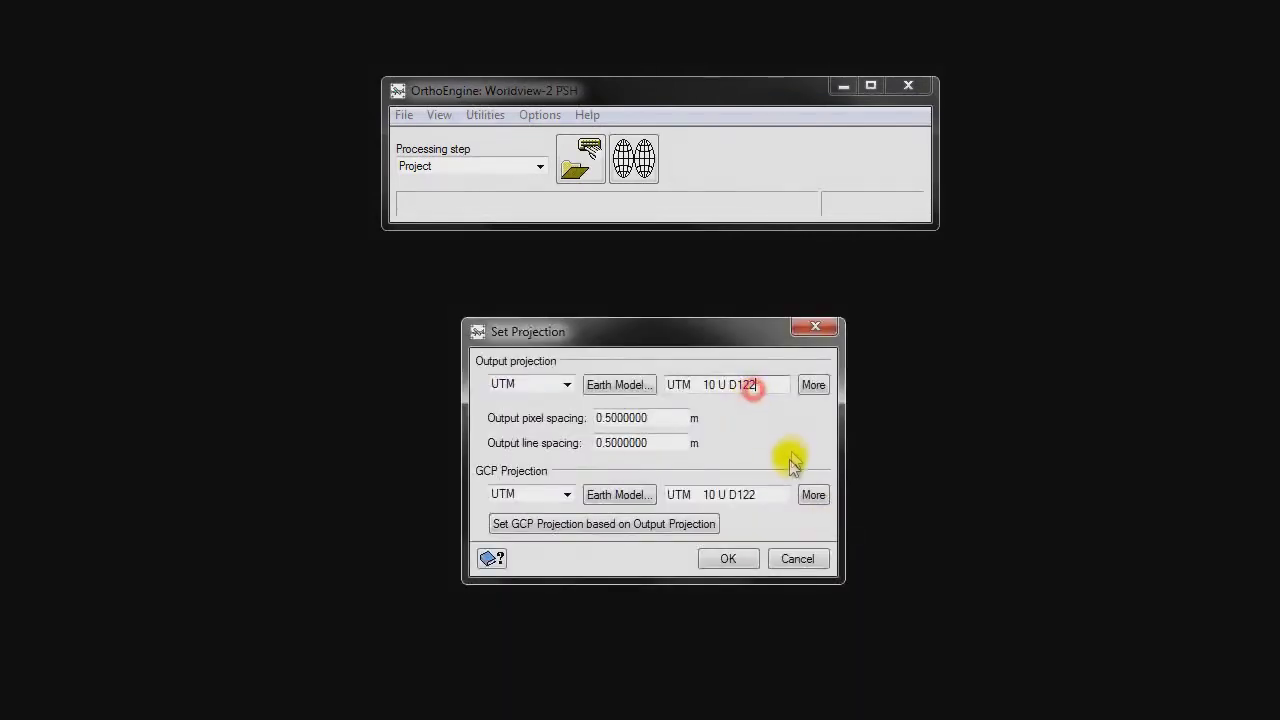
left_click(728, 559)
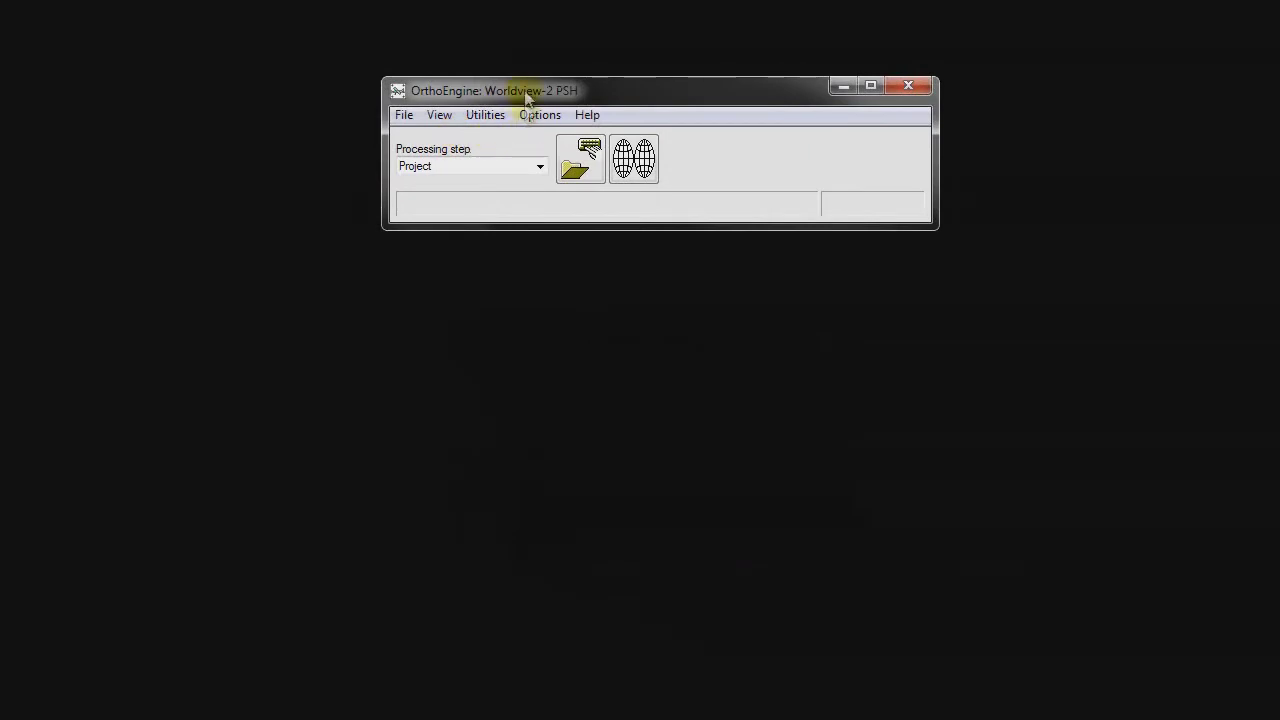
Reposition the OrthoEngine window and open the Utilities menu listing tile stitching and pansharpening
left_click_drag(526, 100, 509, 127)
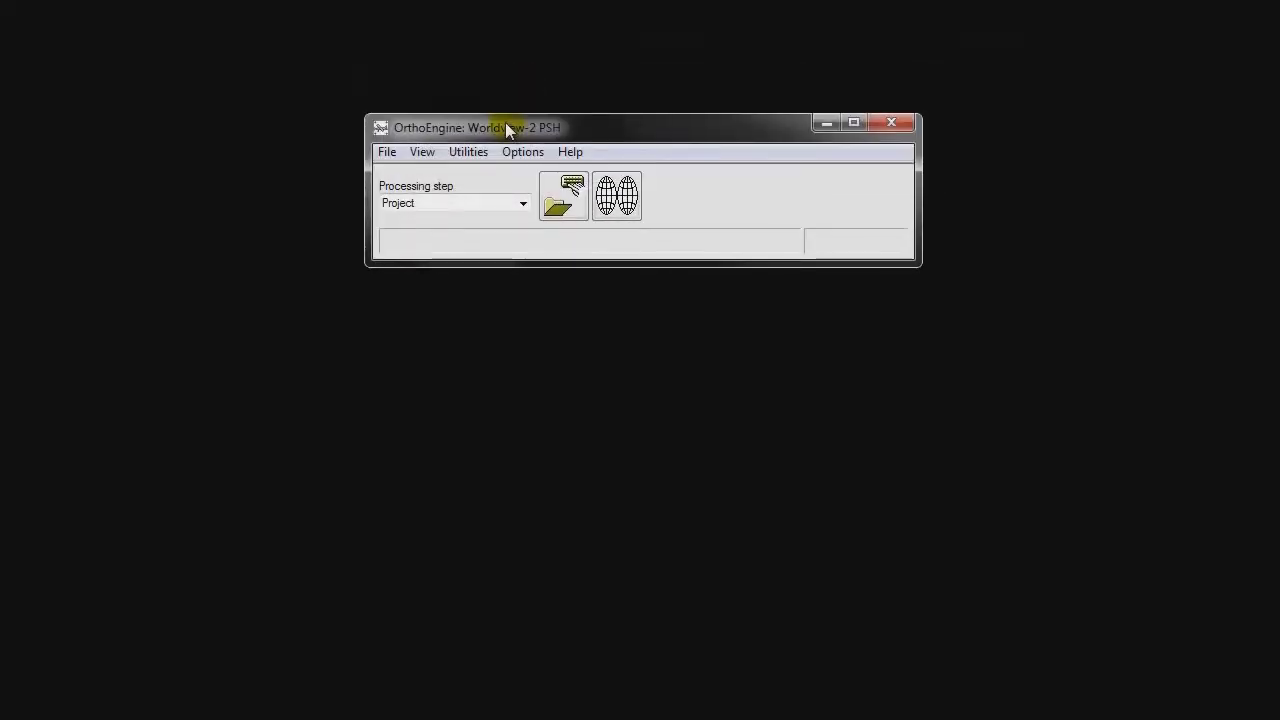
left_click_drag(505, 127, 527, 37)
left_click(508, 60)
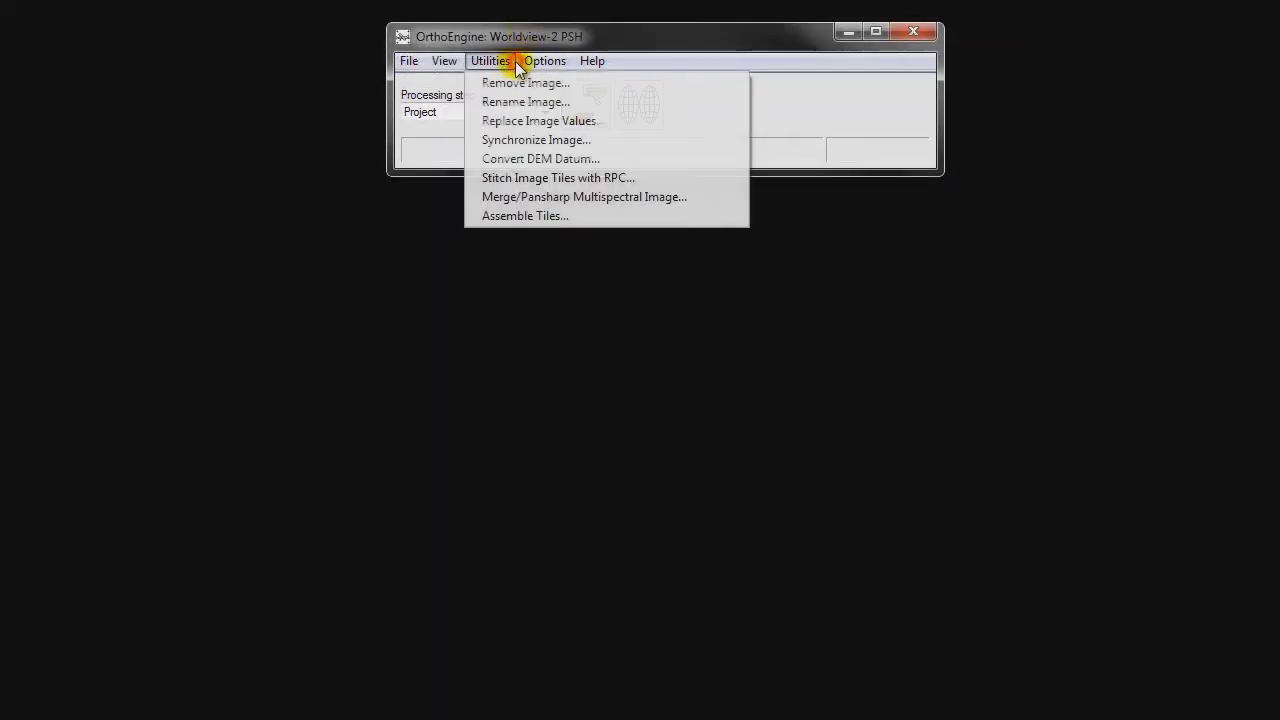
left_click(516, 43)
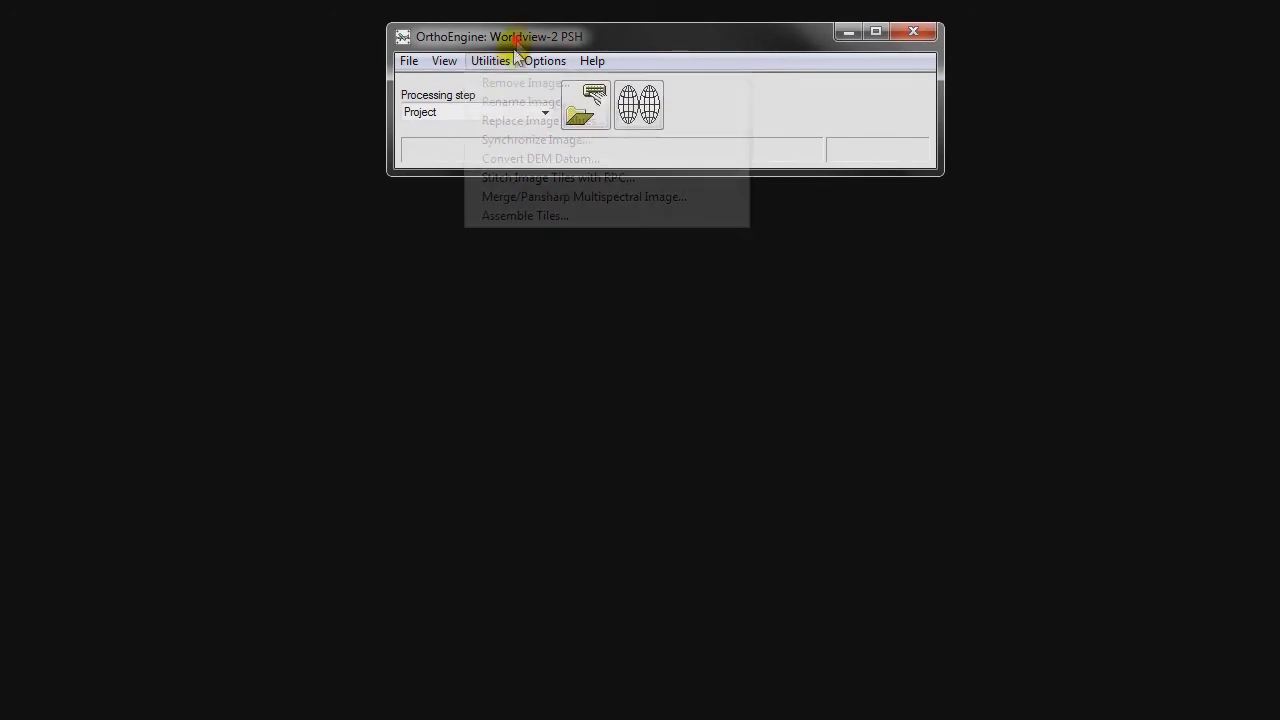
left_click_drag(515, 43, 512, 51)
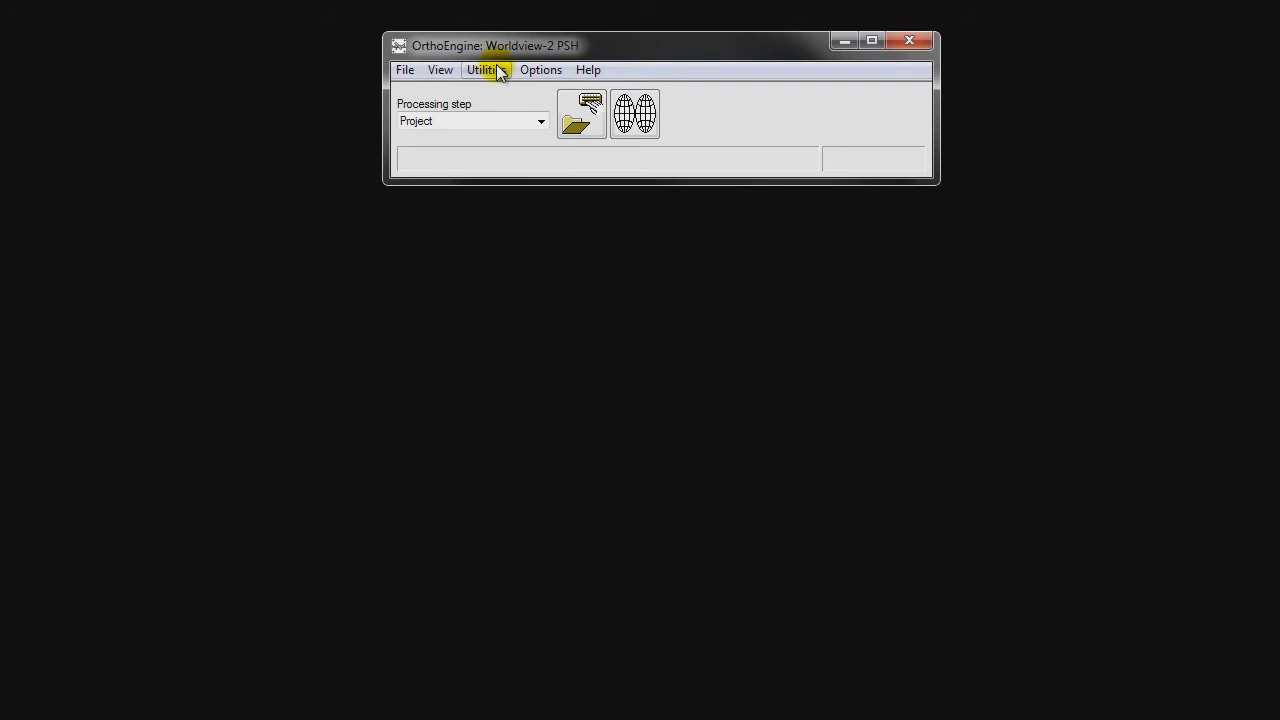
left_click(483, 70)
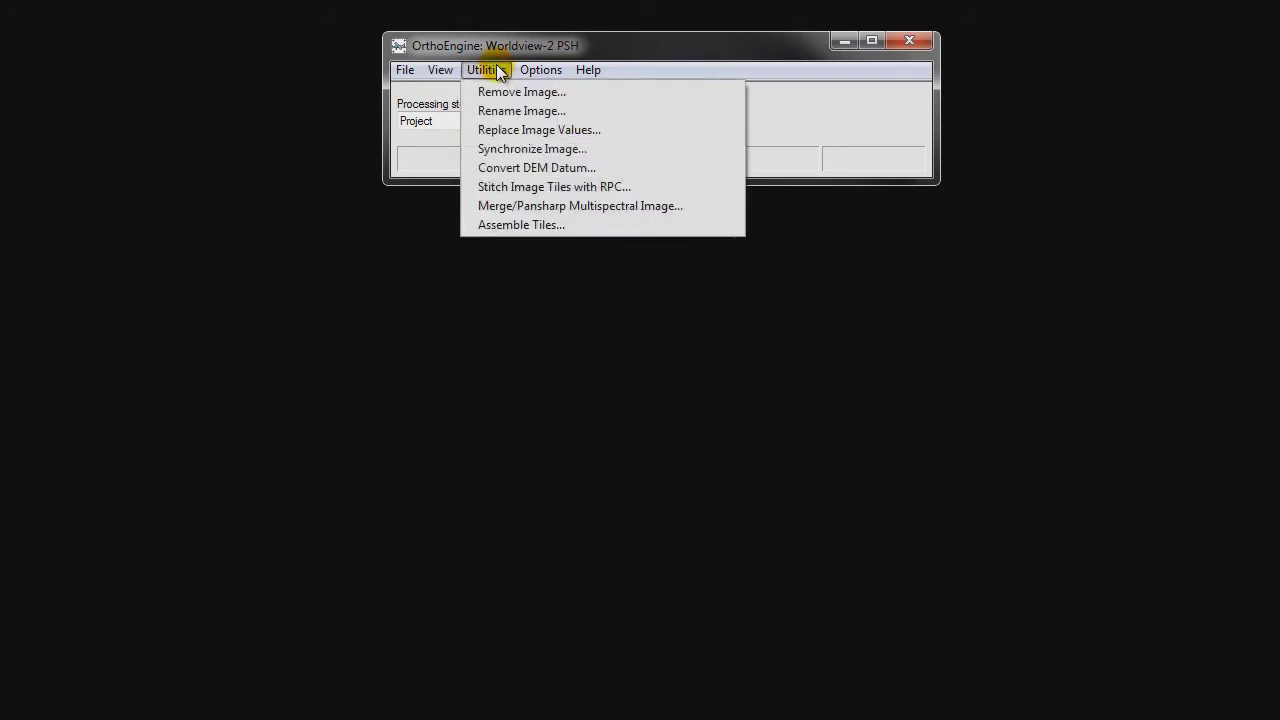
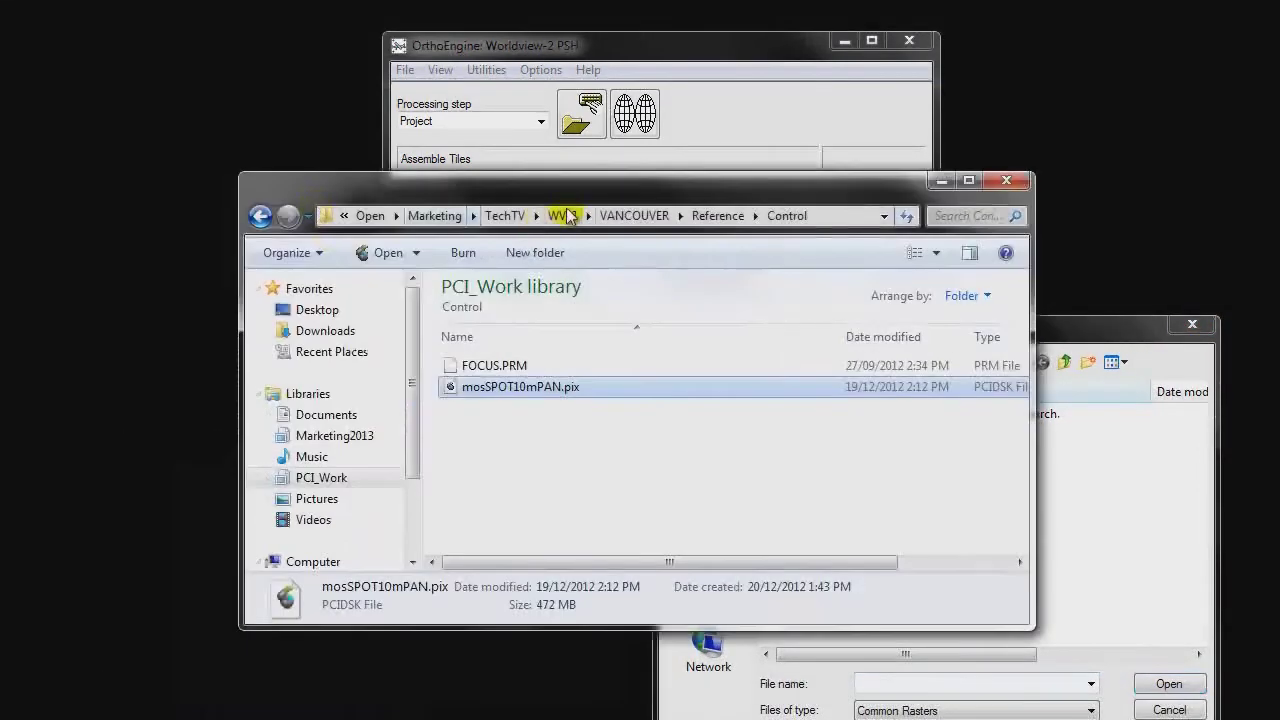
Copy the VANCOUVER folder path from Explorer and jump the file chooser to it
left_click(655, 215)
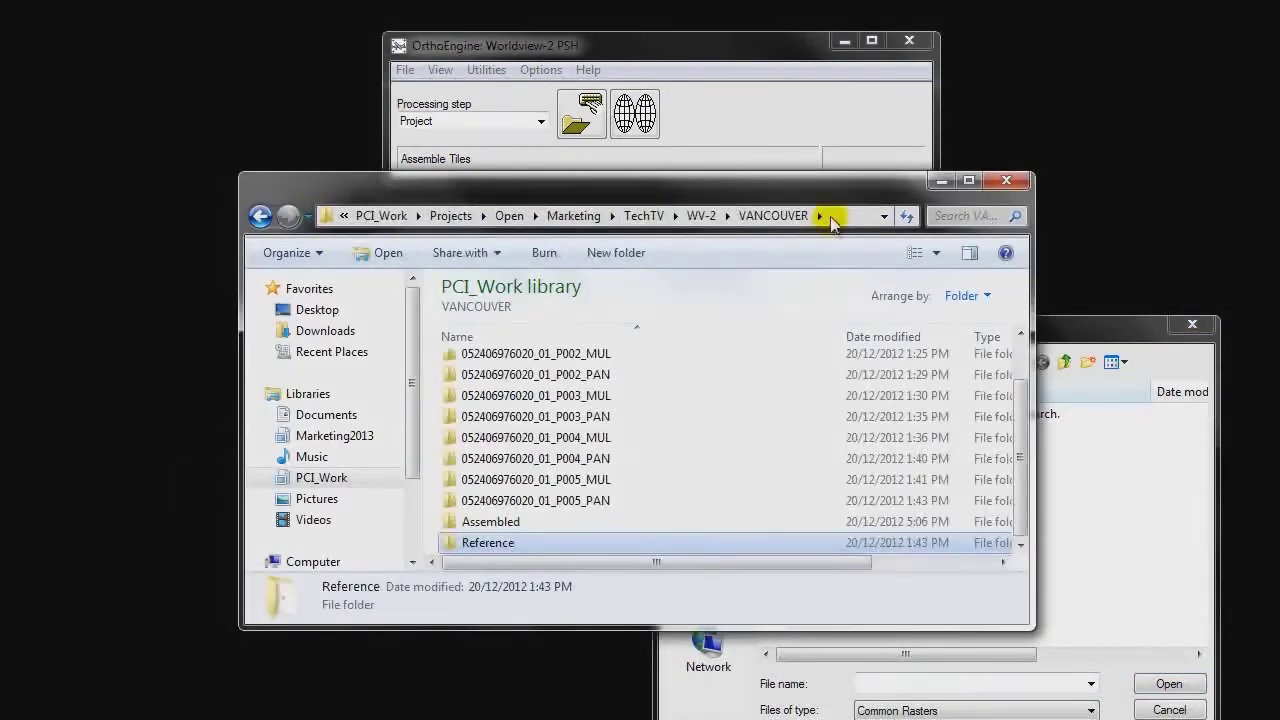
left_click(830, 220)
key("ctrl+c")
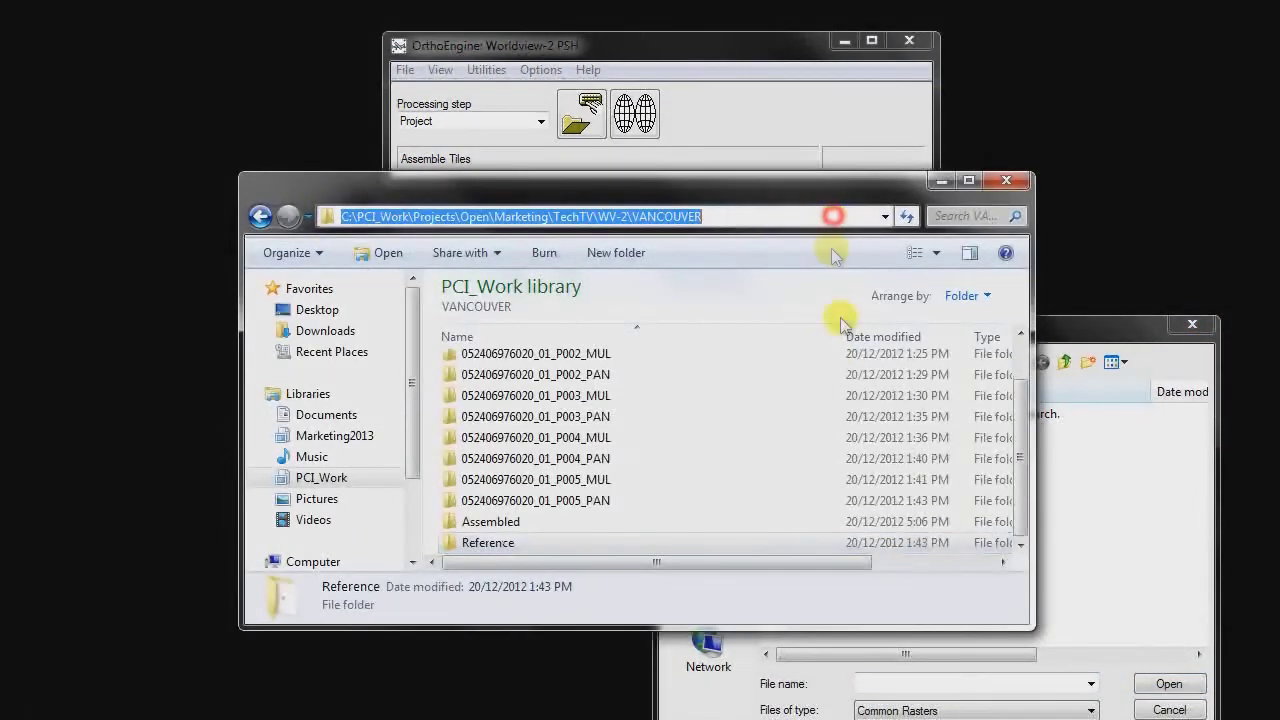
left_click(1062, 343)
left_click(905, 683)
key("ctrl+v")
key("Return")
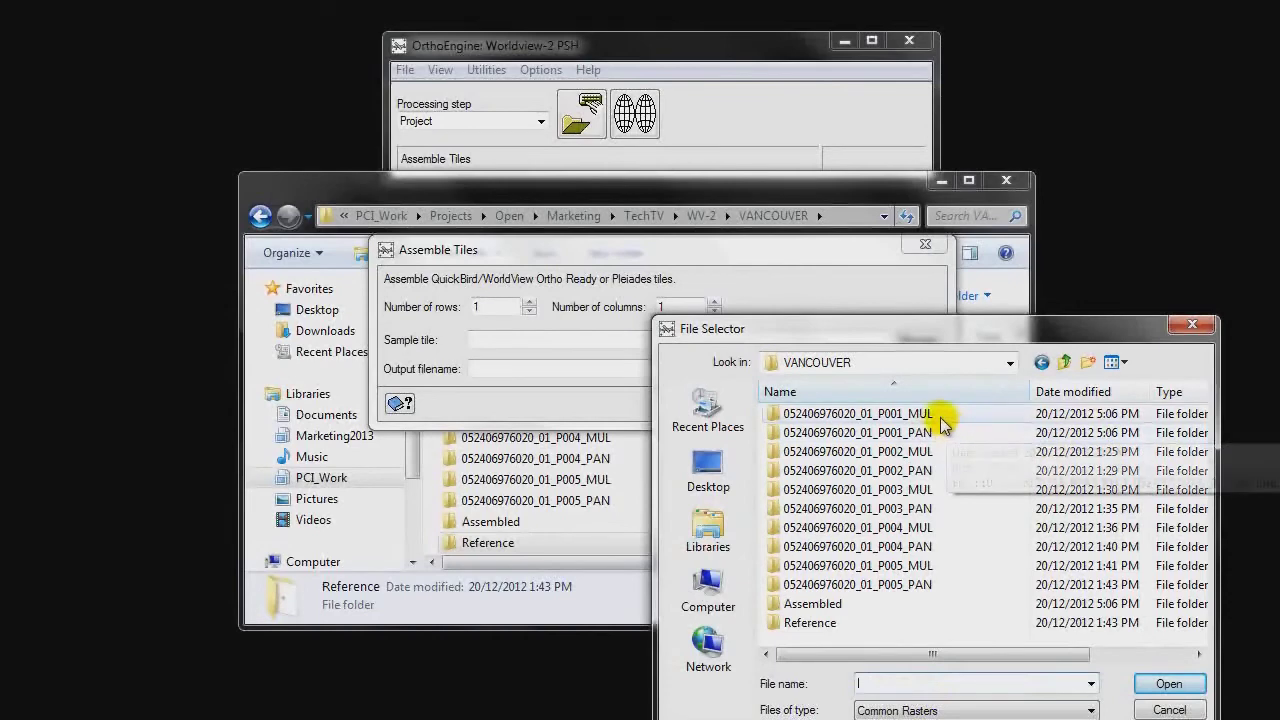
Open the P001_MUL folder, review the seven R1C1–R7C1 tiles, and cancel the chooser
double_click(940, 422)
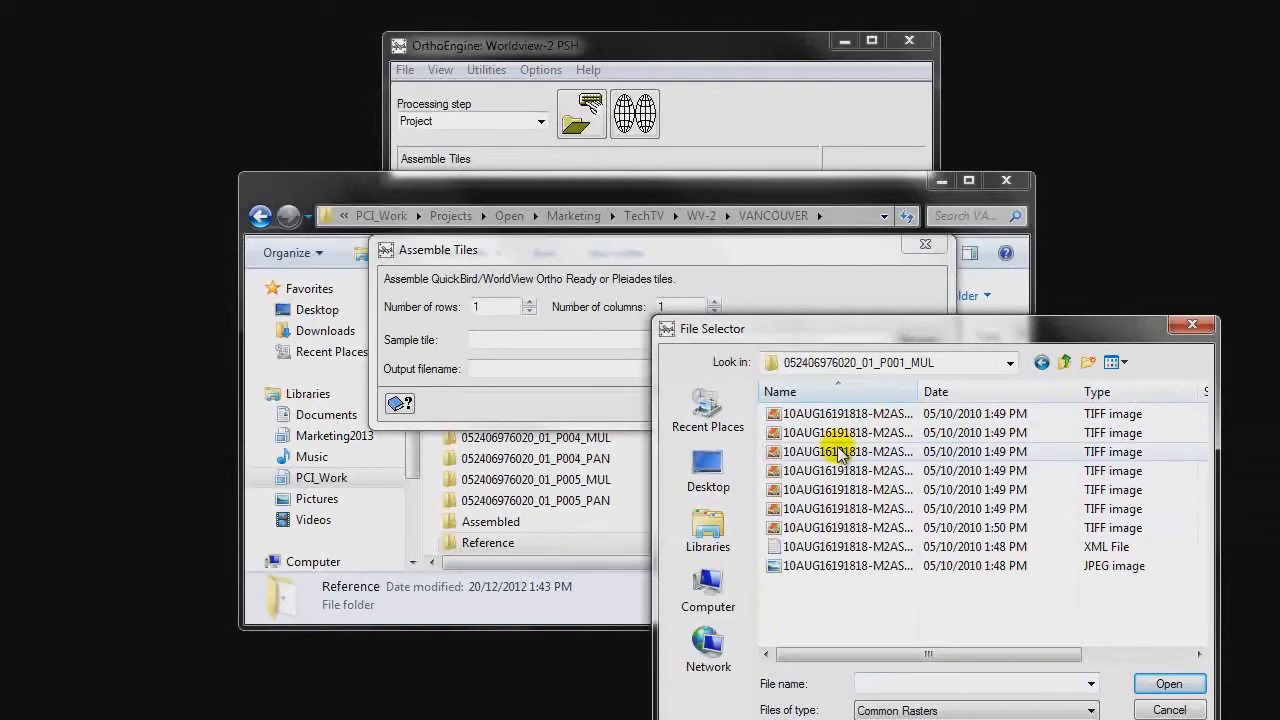
double_click(918, 391)
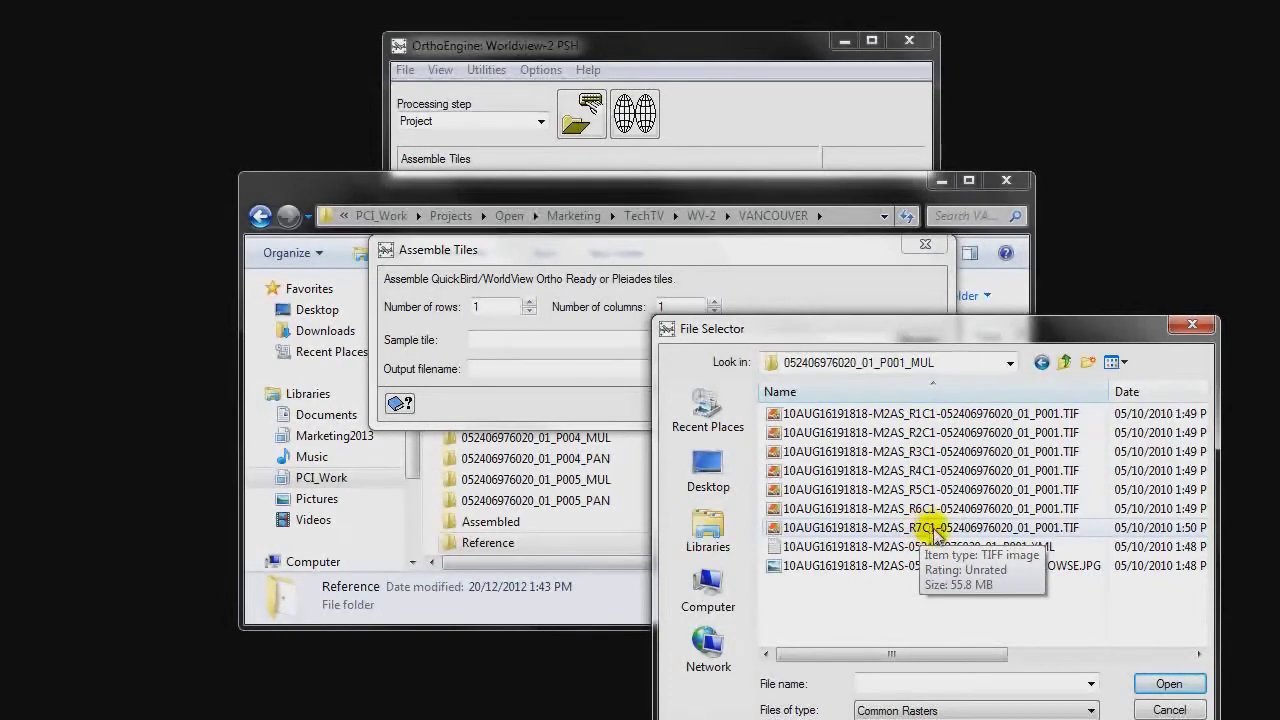
left_click(528, 310)
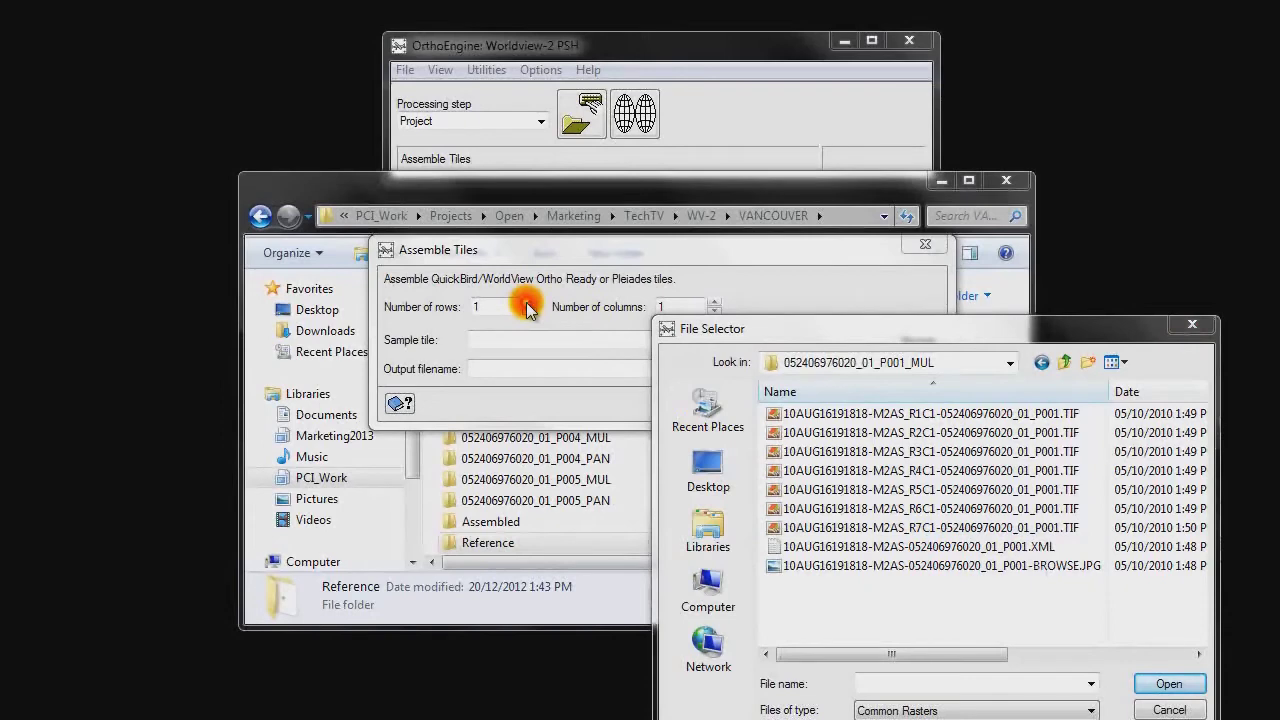
left_click(1169, 709)
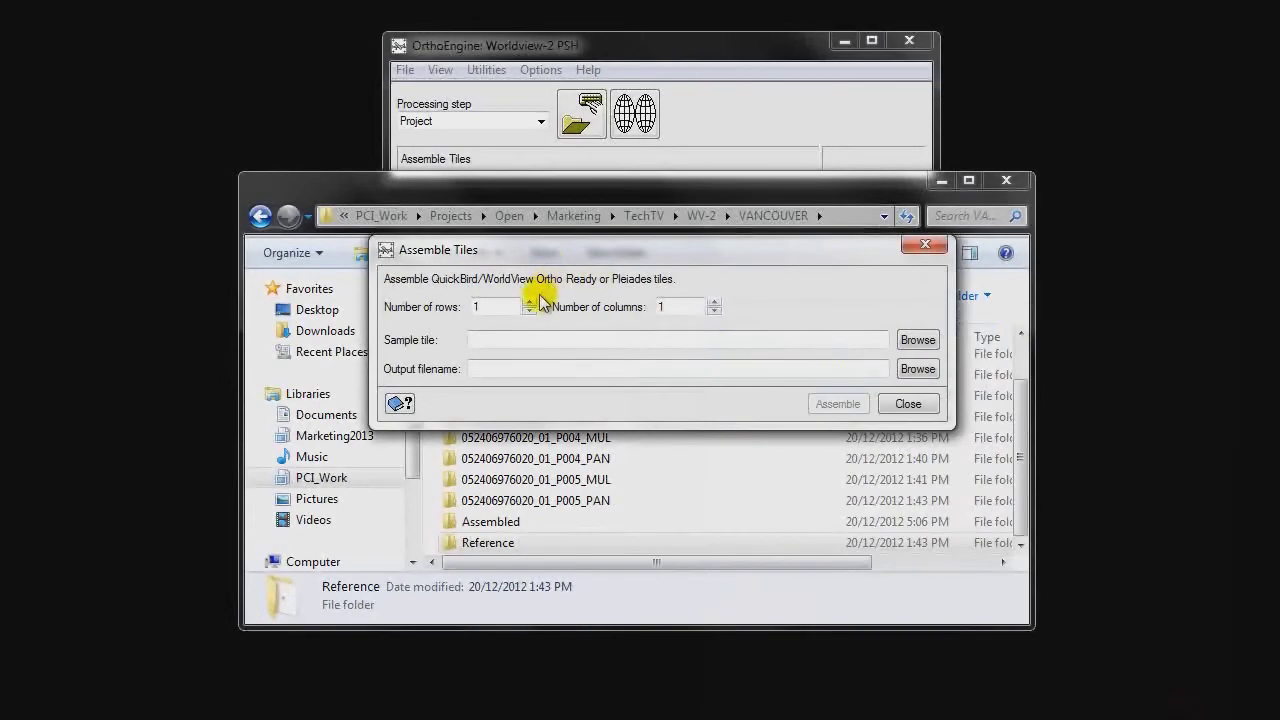
Set rows to 7 and pick the P001_MUL R1C1 tile as the sample tile
double_click(494, 310)
type("7")
left_click(678, 306)
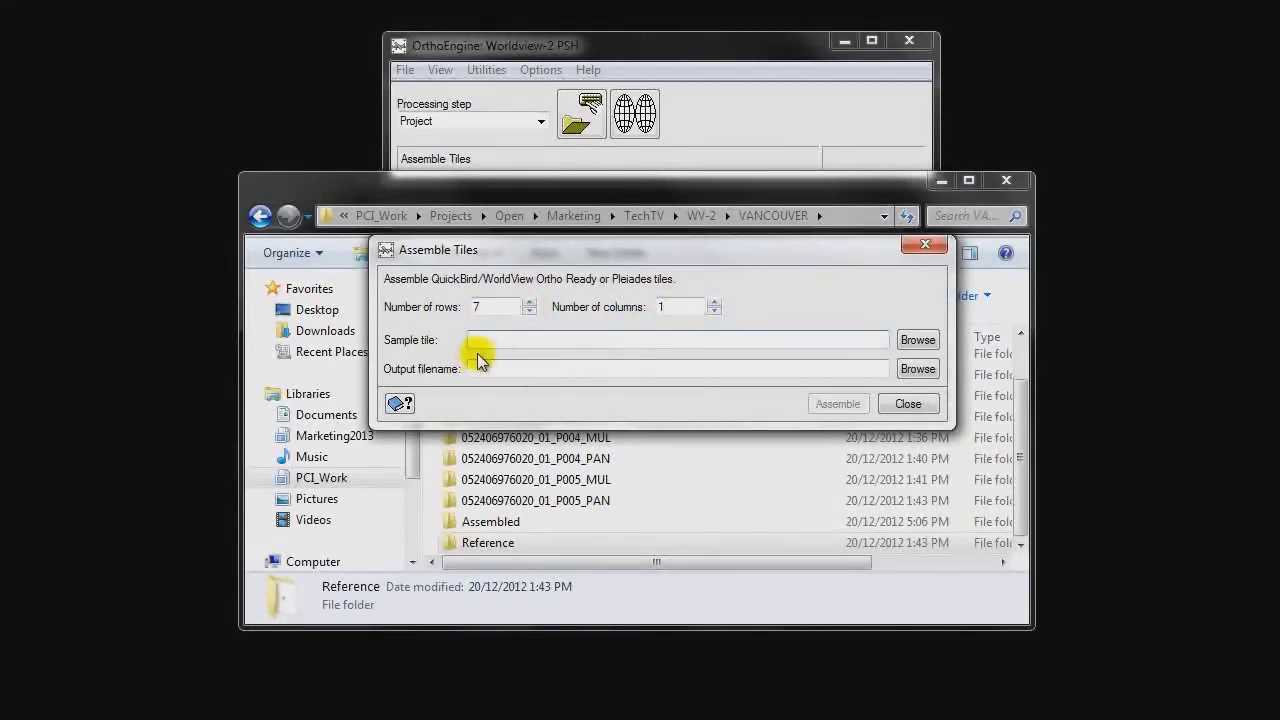
left_click(855, 341)
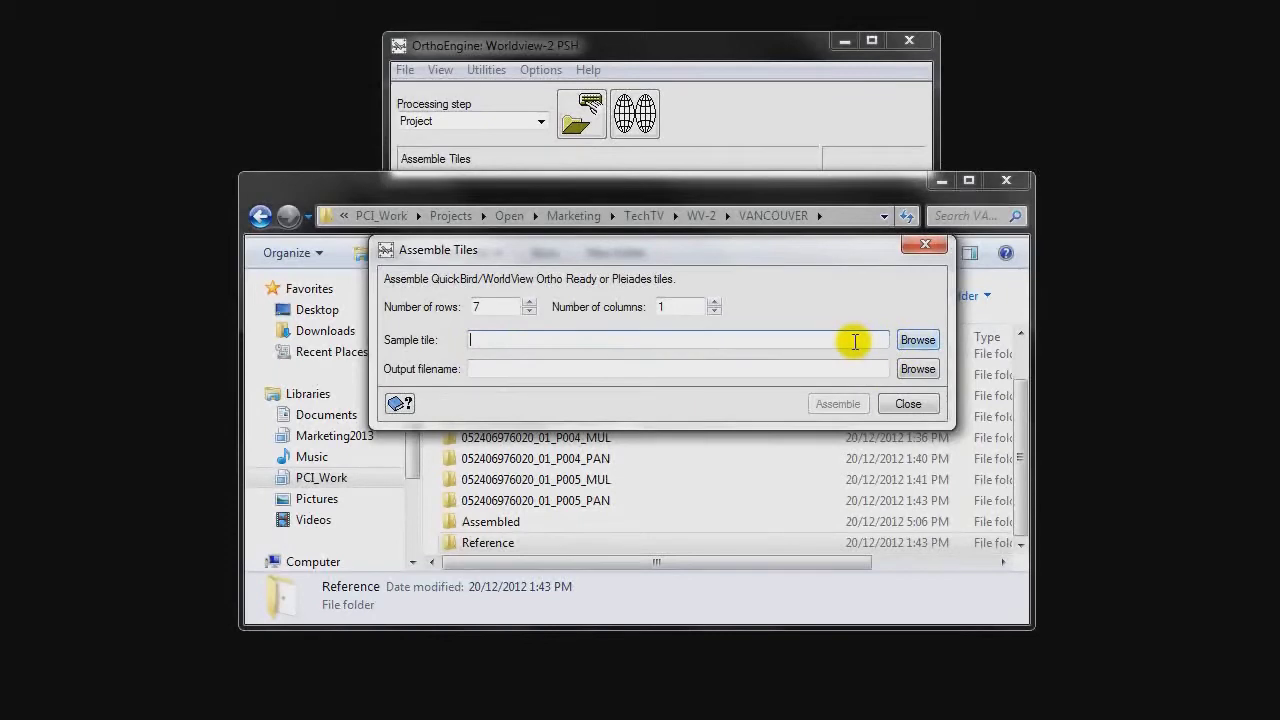
left_click(912, 341)
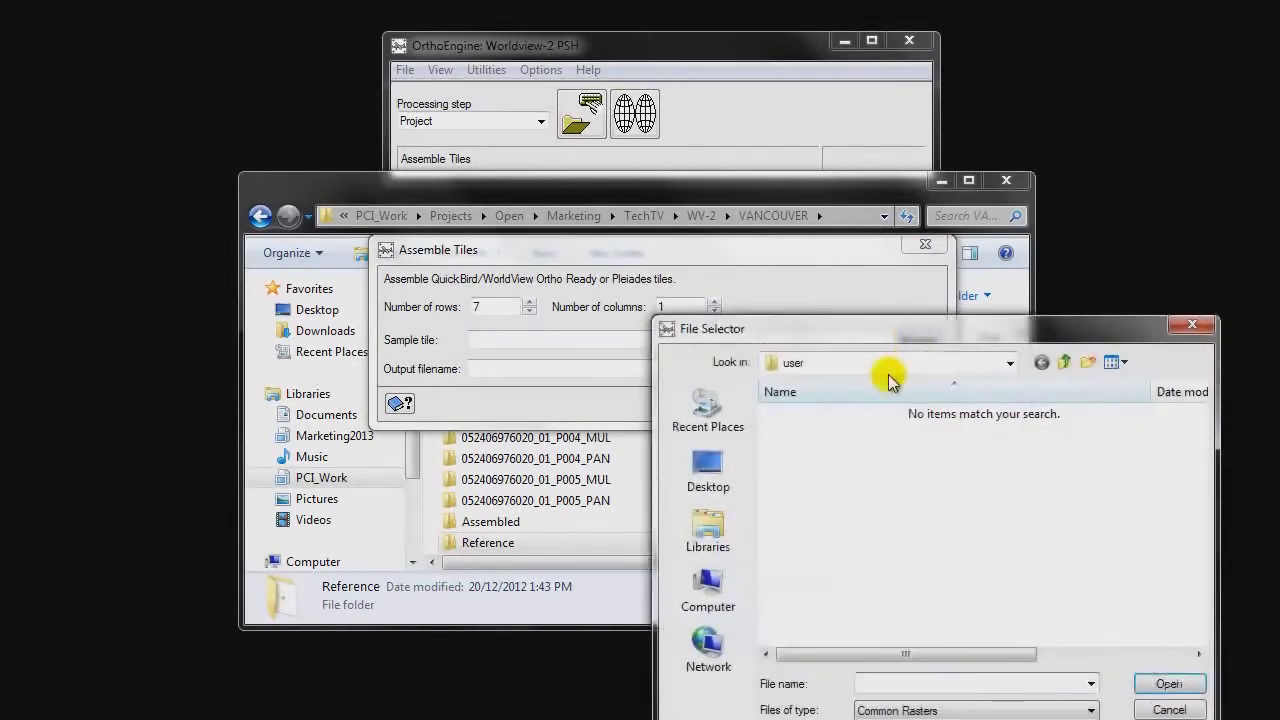
left_click(903, 686)
key("ctrl+v")
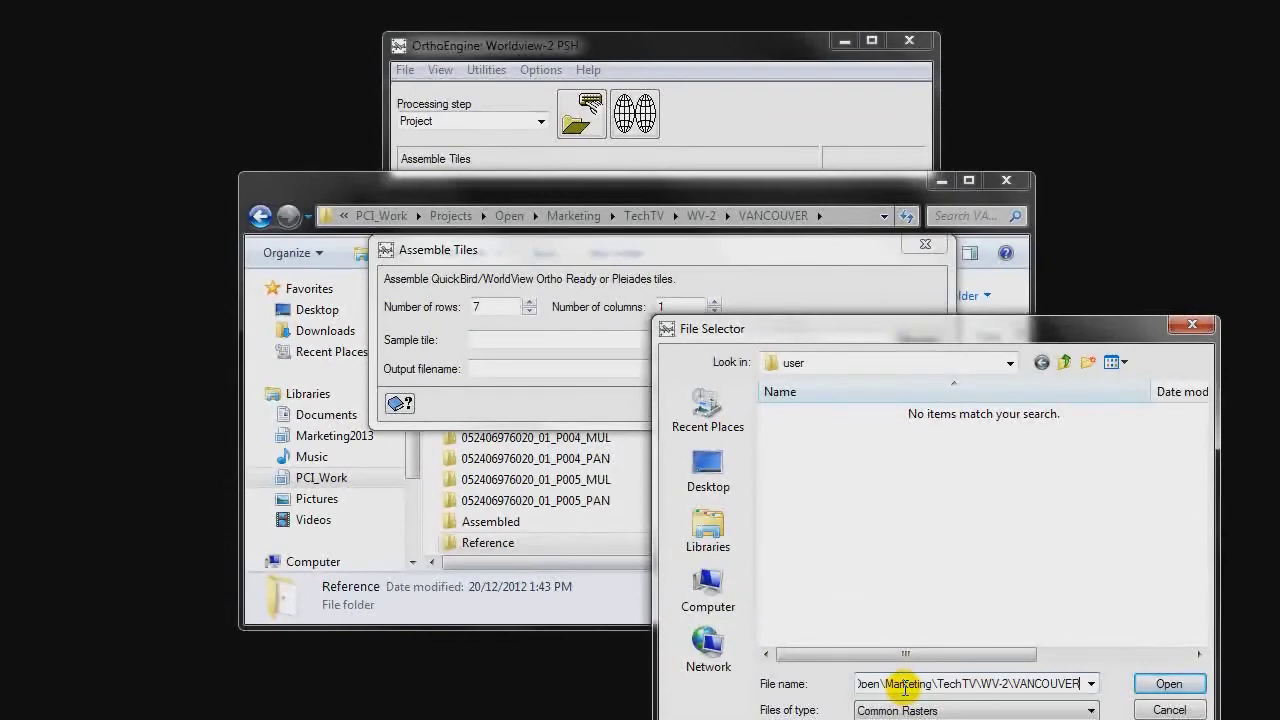
key("Return")
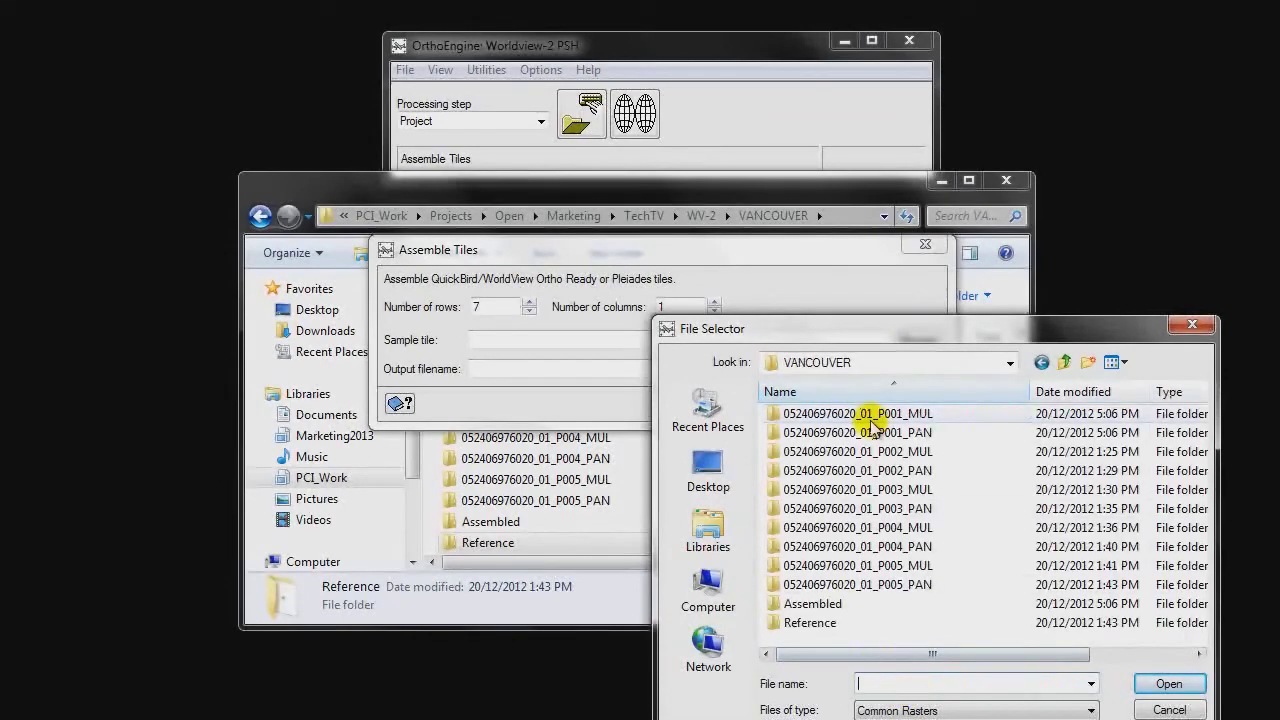
double_click(872, 416)
left_click(885, 413)
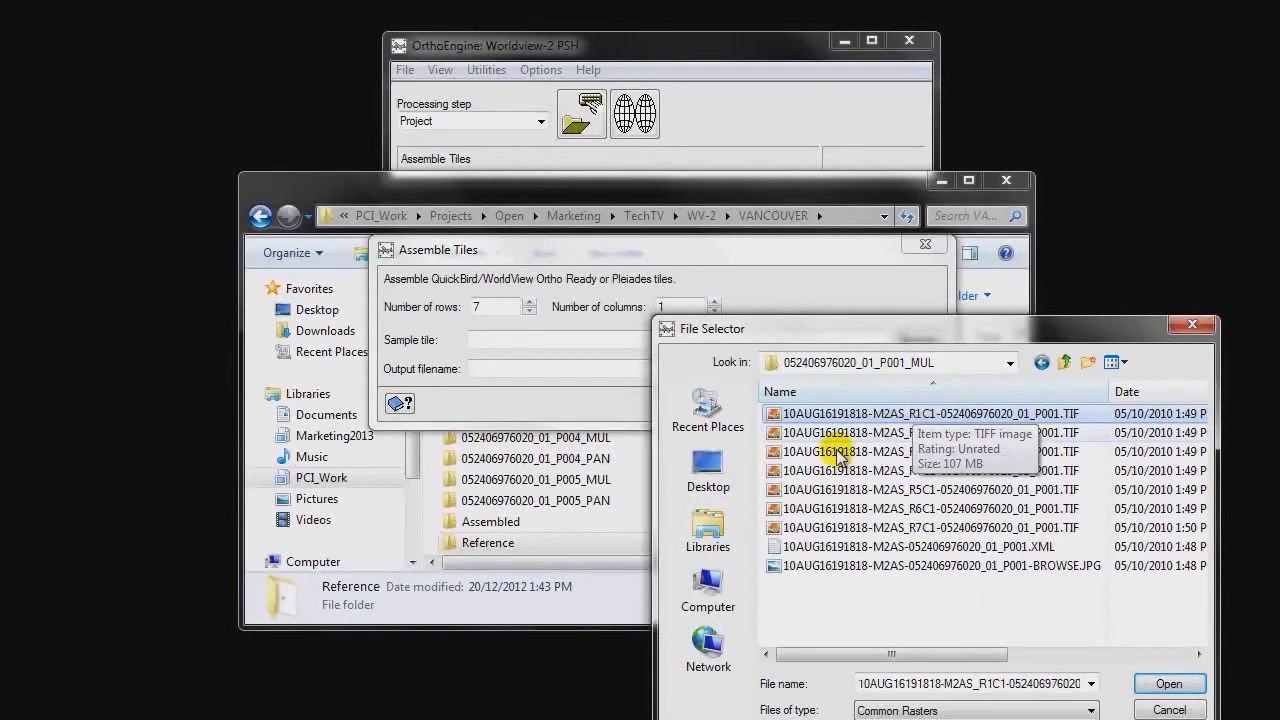
left_click(1176, 684)
Set the output file to MSWV-2 in the Assembled folder
left_click(755, 368)
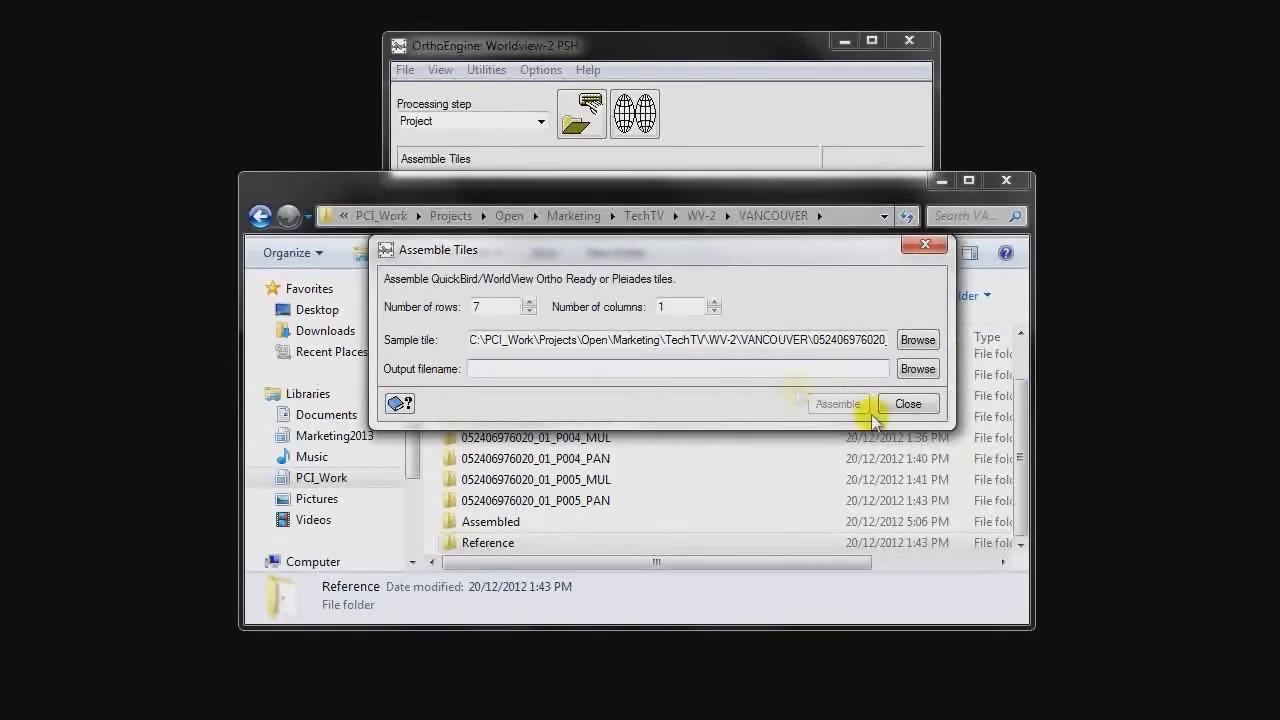
left_click(917, 368)
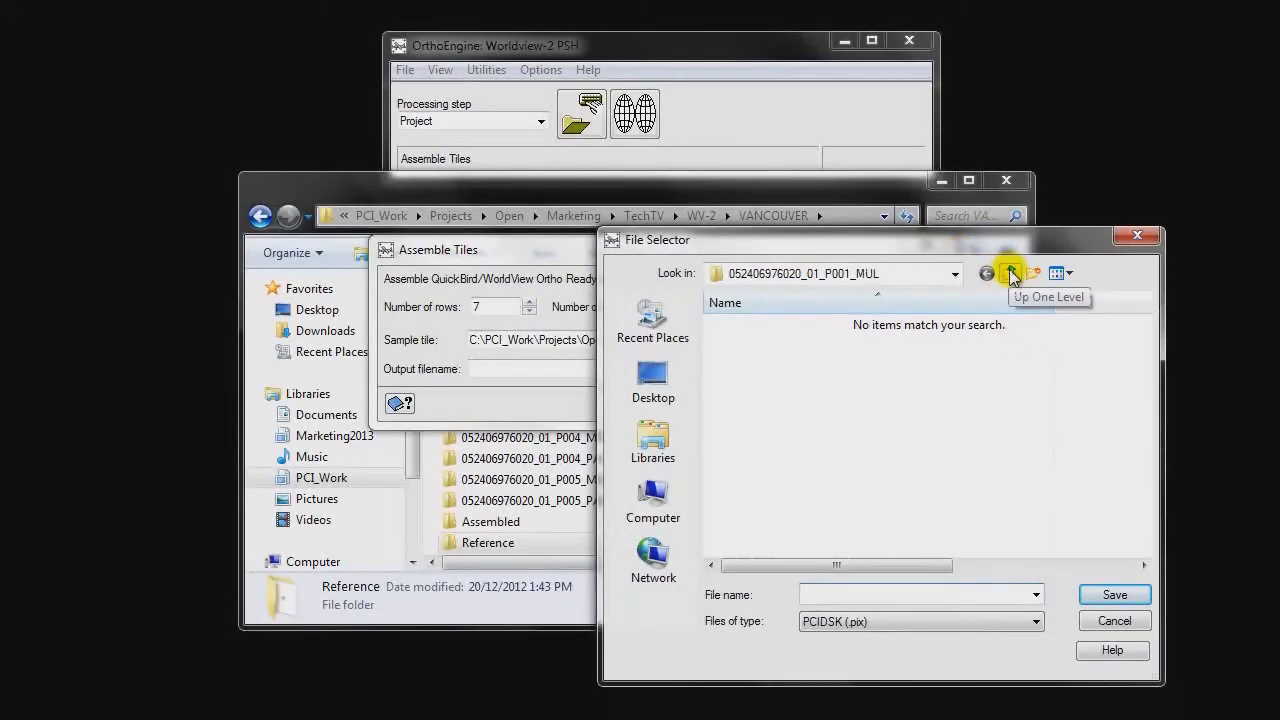
left_click(1012, 275)
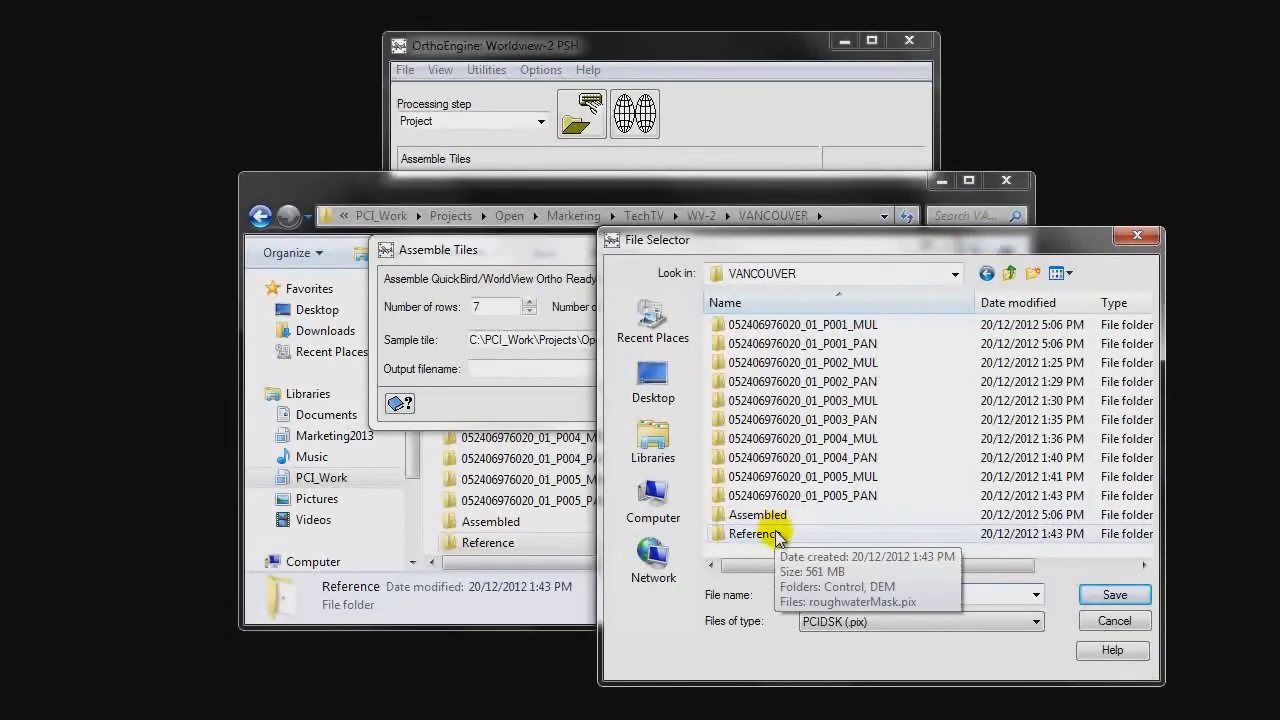
double_click(765, 515)
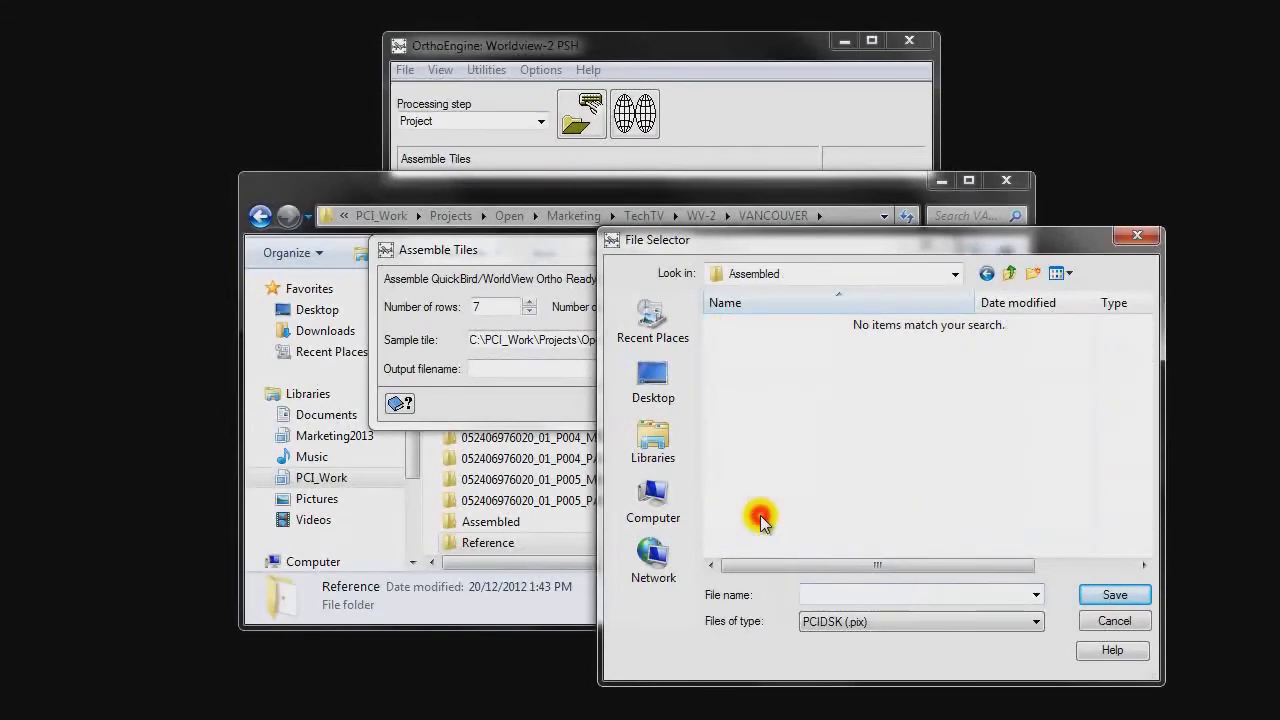
left_click(862, 595)
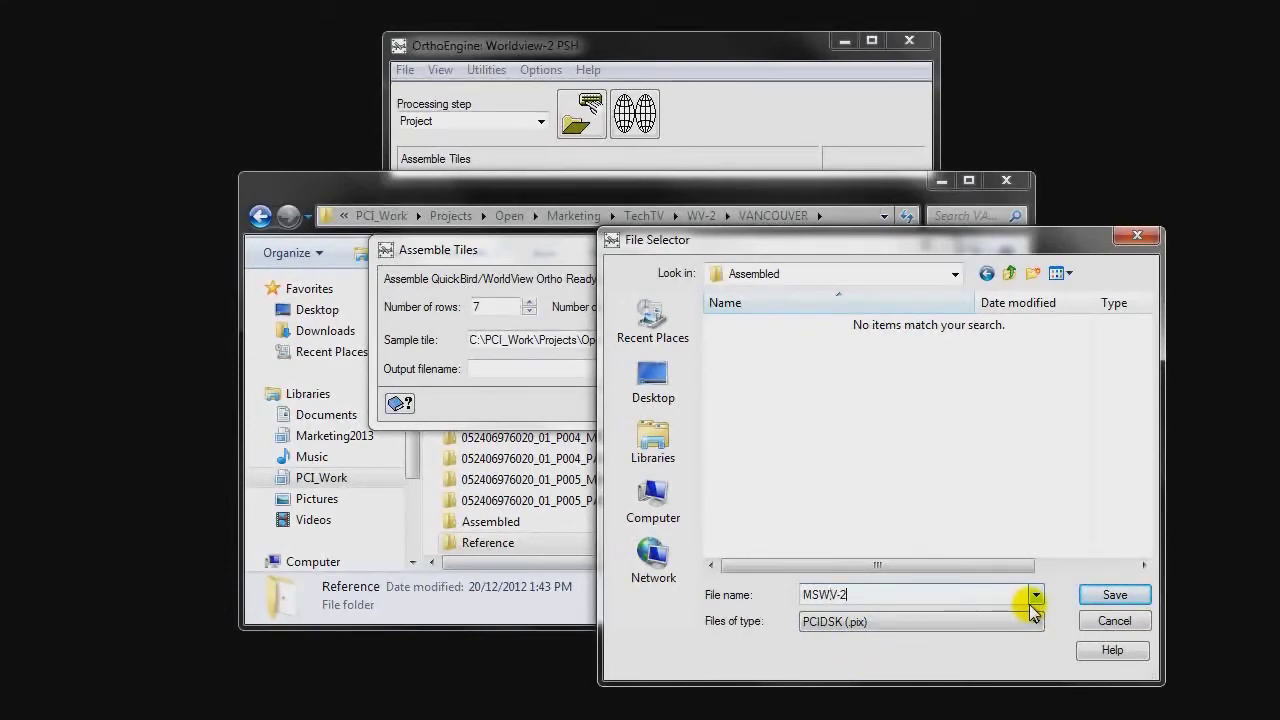
left_click(1118, 596)
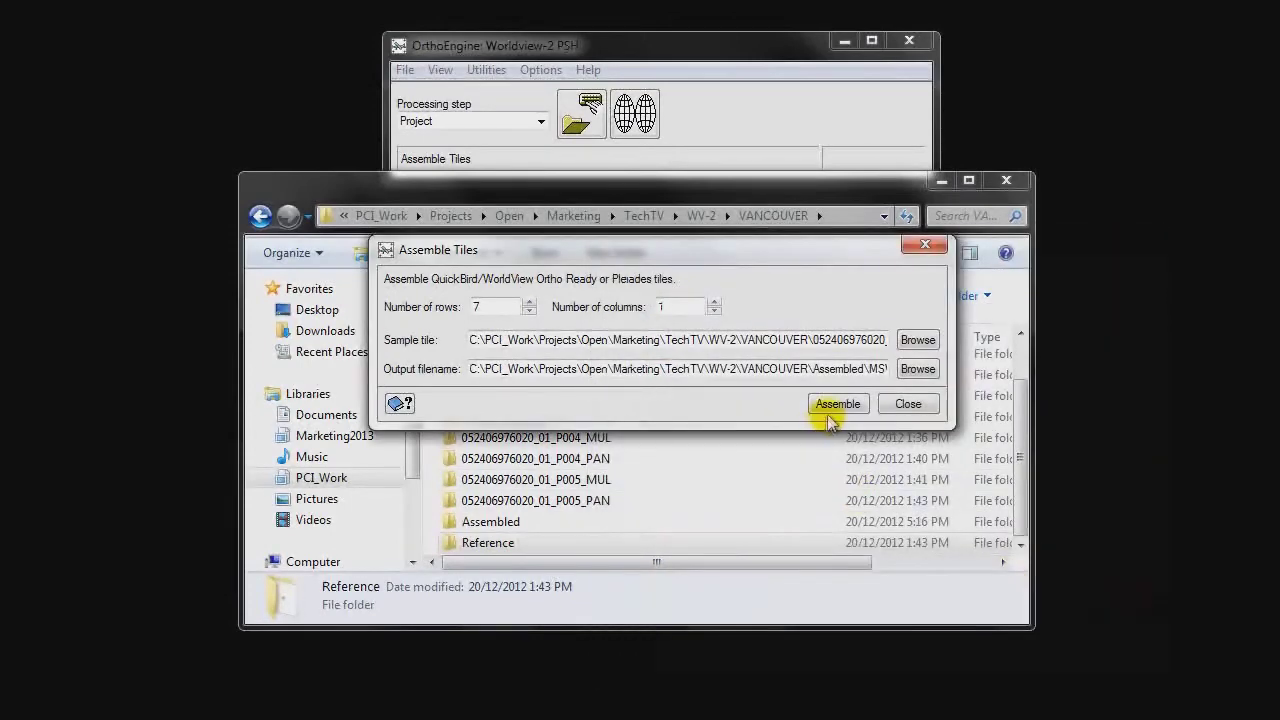
Assemble the MUL tiles into MSWV-2 and add the assembled scene to the project
left_click(834, 406)
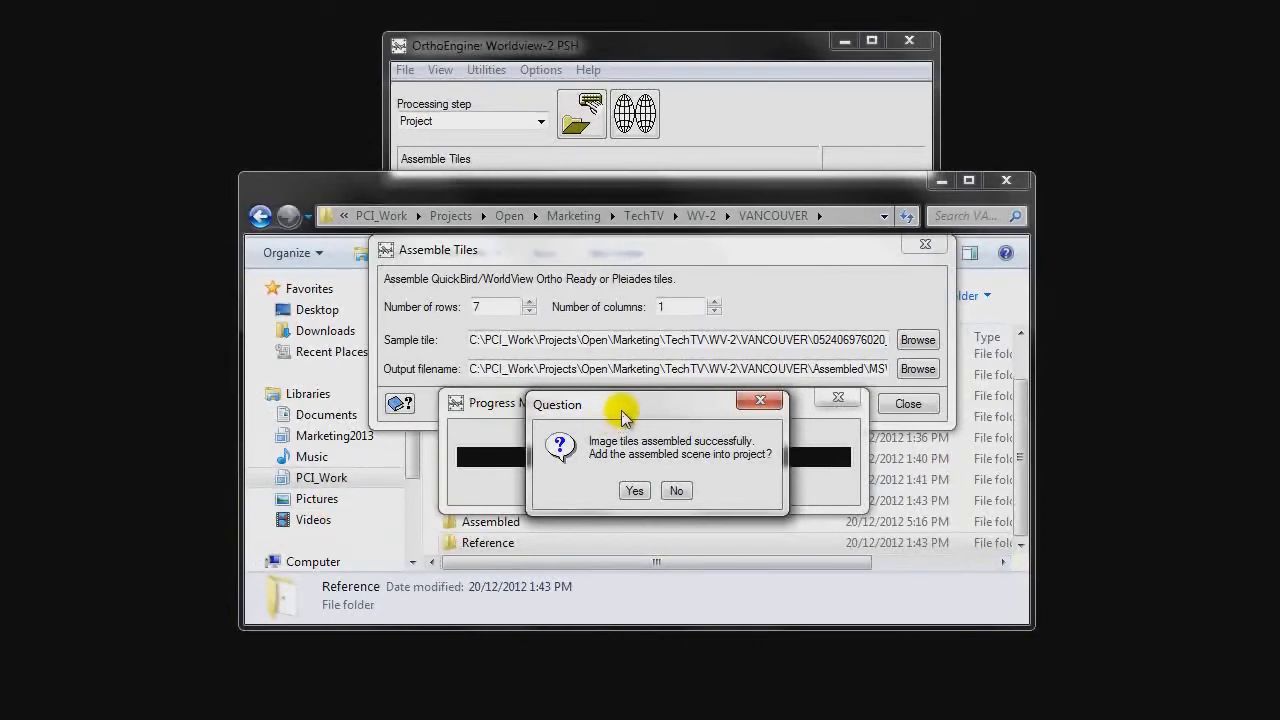
left_click_drag(621, 410, 634, 372)
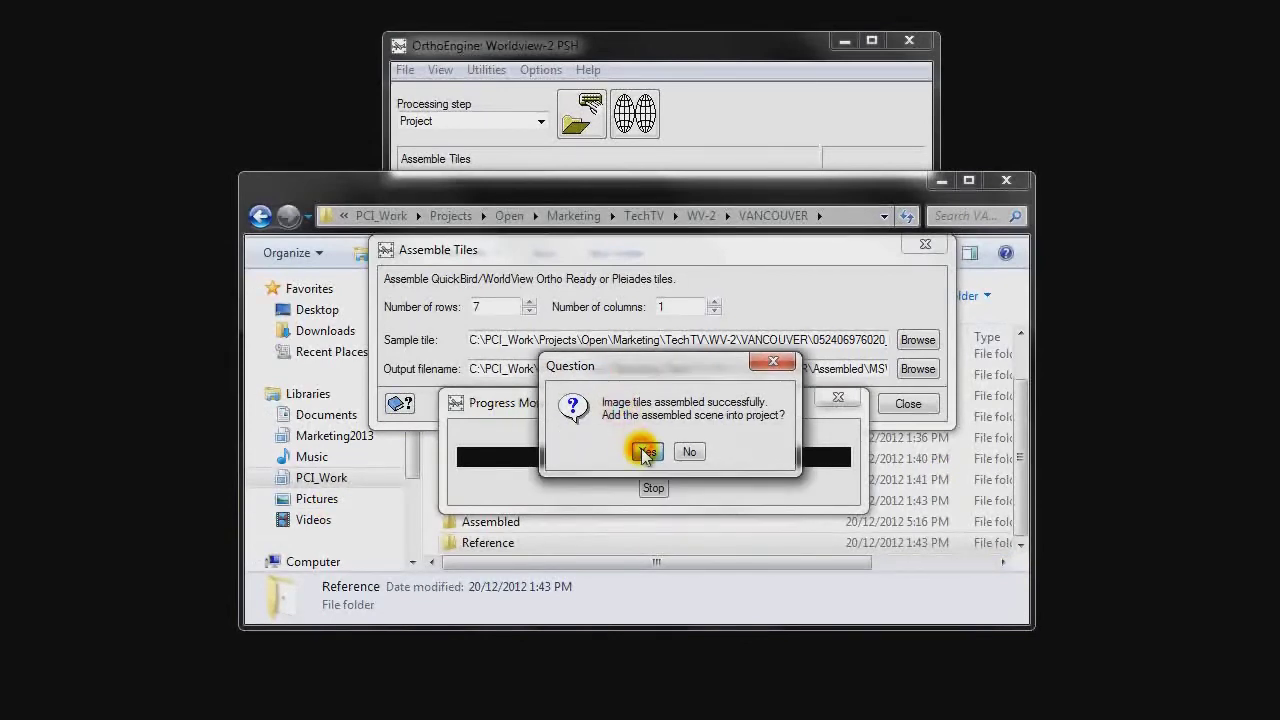
left_click(645, 452)
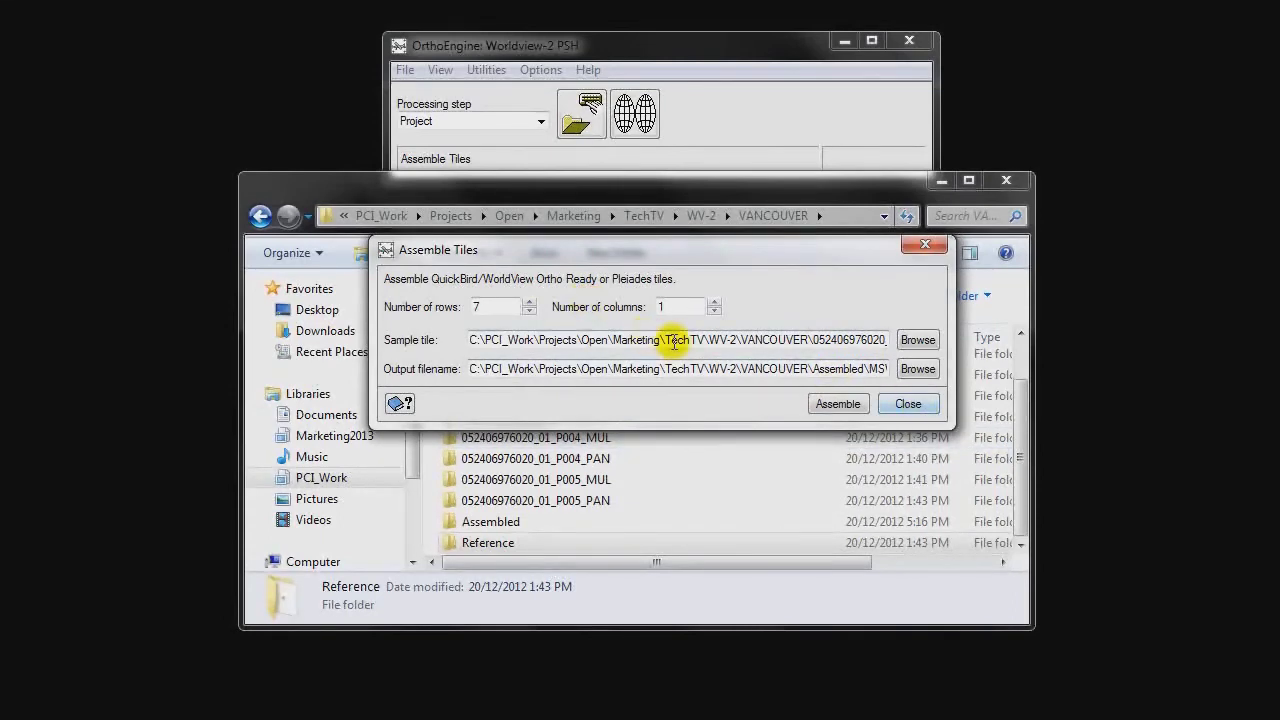
Choose the R3C1 tile from the P001_PAN folder as the sample tile
left_click(866, 342)
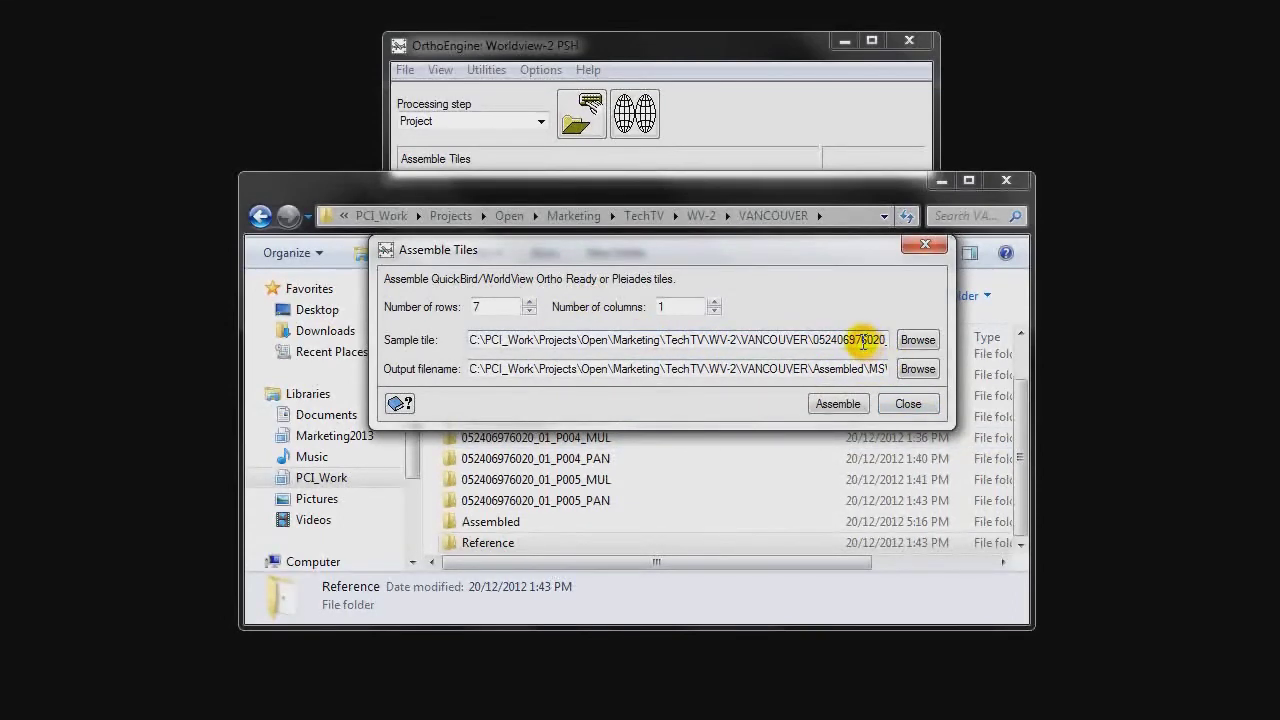
left_click(914, 341)
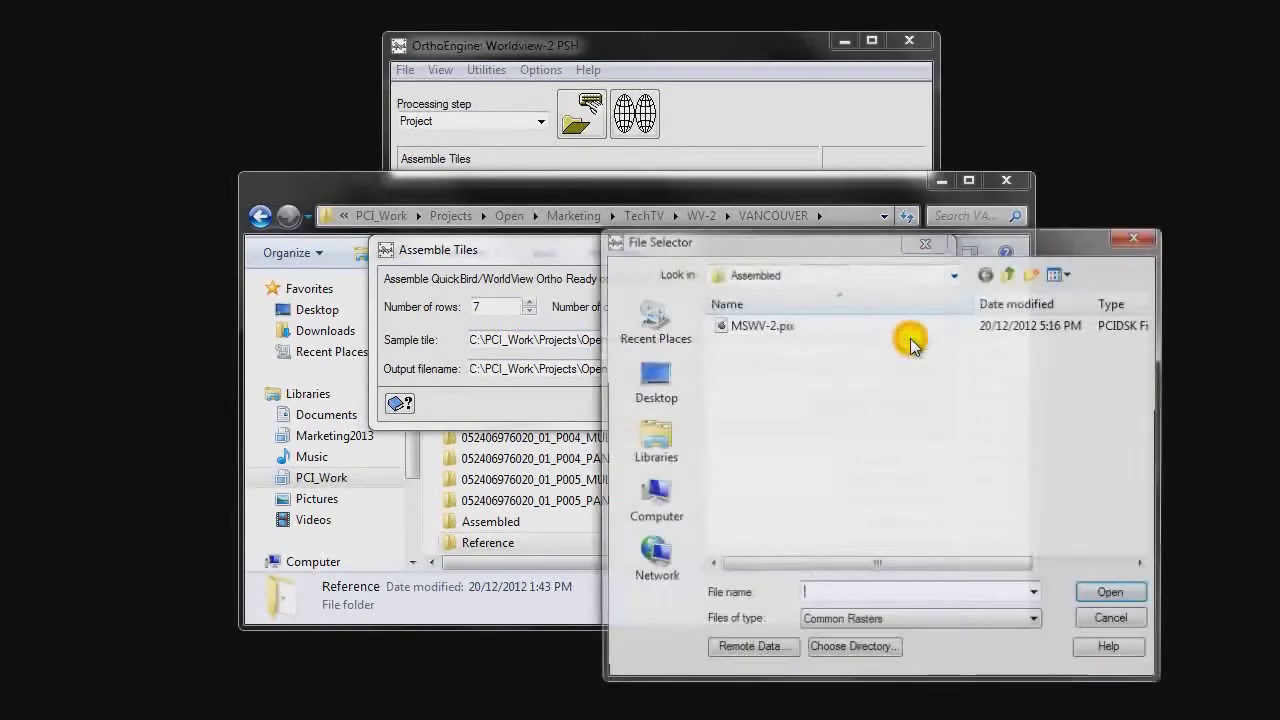
left_click(1006, 276)
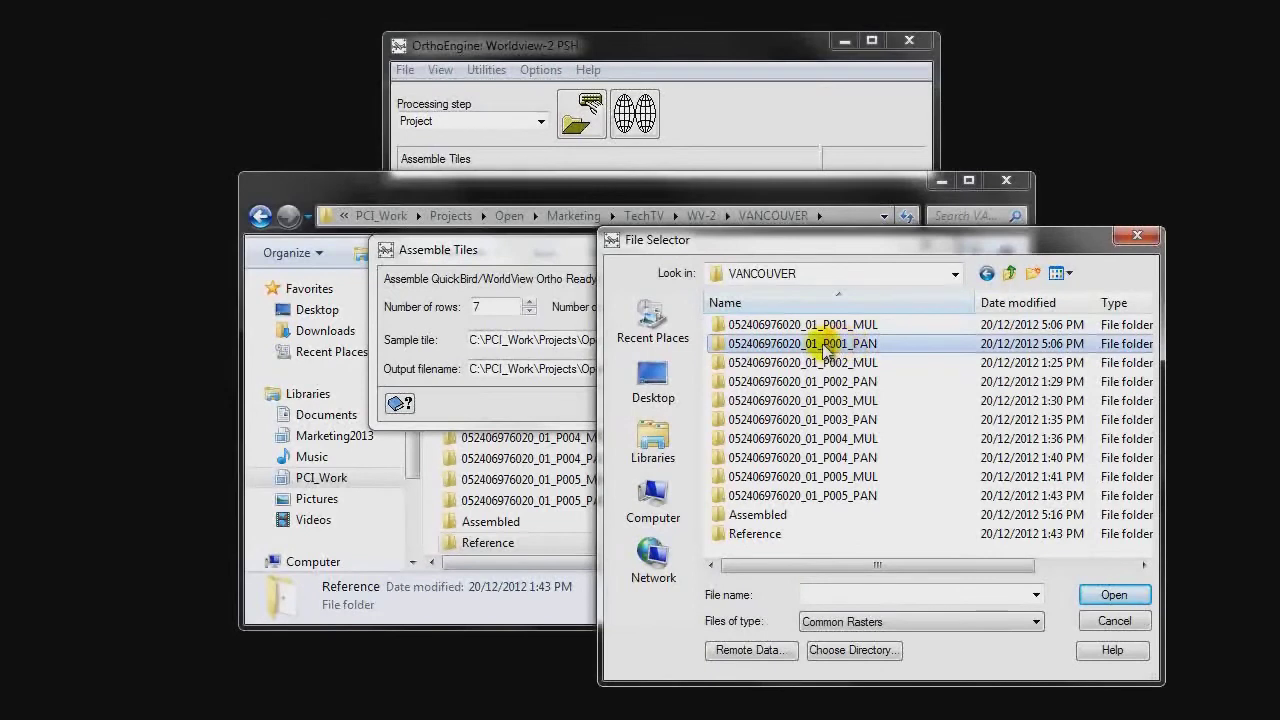
left_click_drag(832, 342, 780, 322)
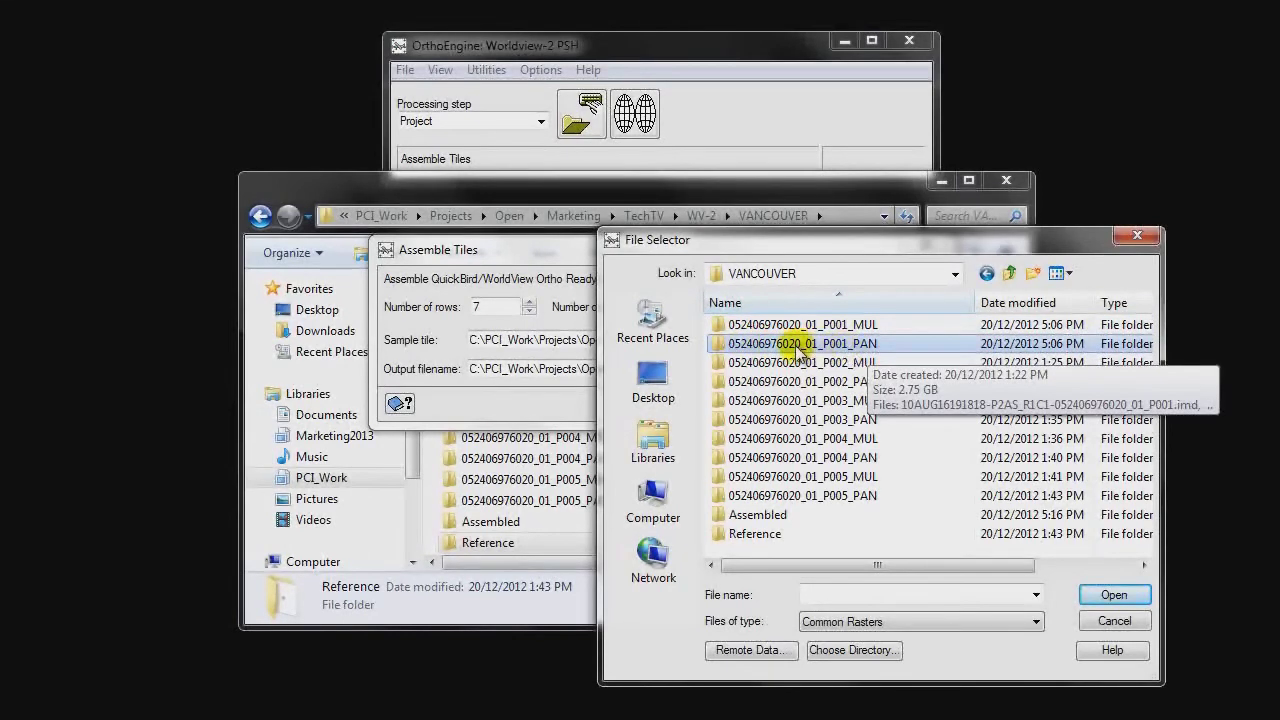
double_click(799, 346)
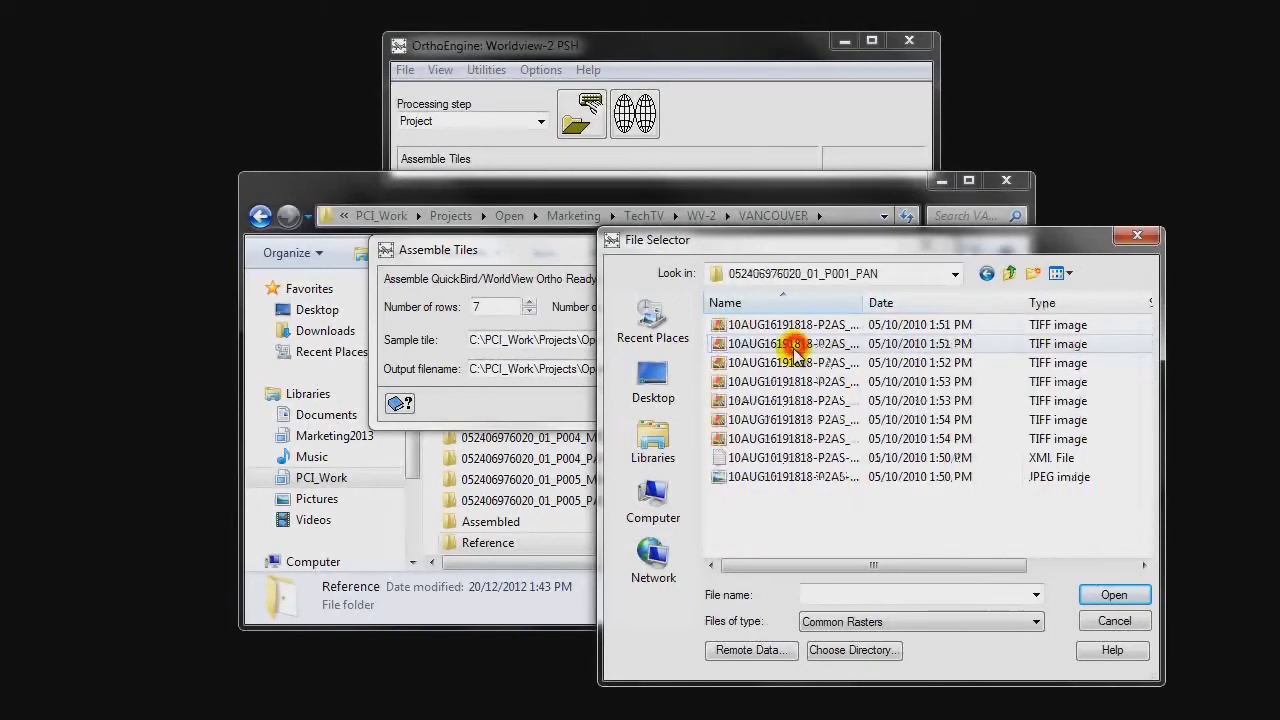
double_click(863, 302)
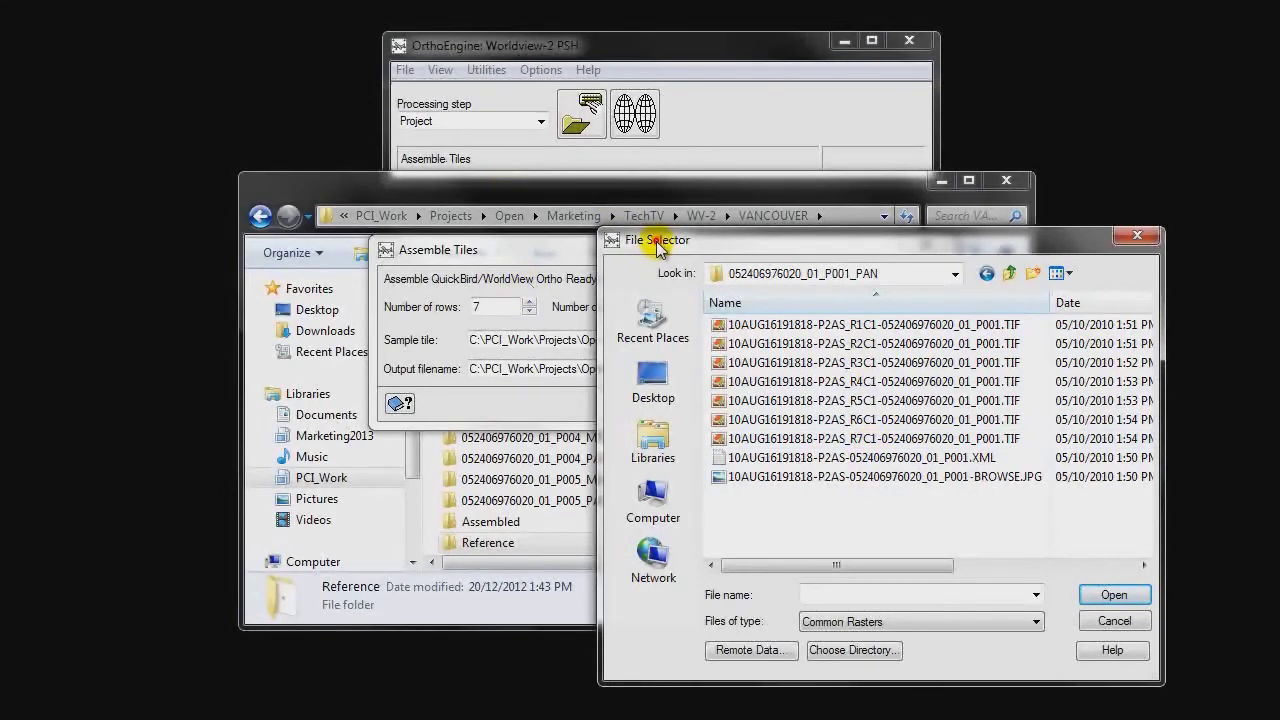
left_click_drag(657, 244, 767, 372)
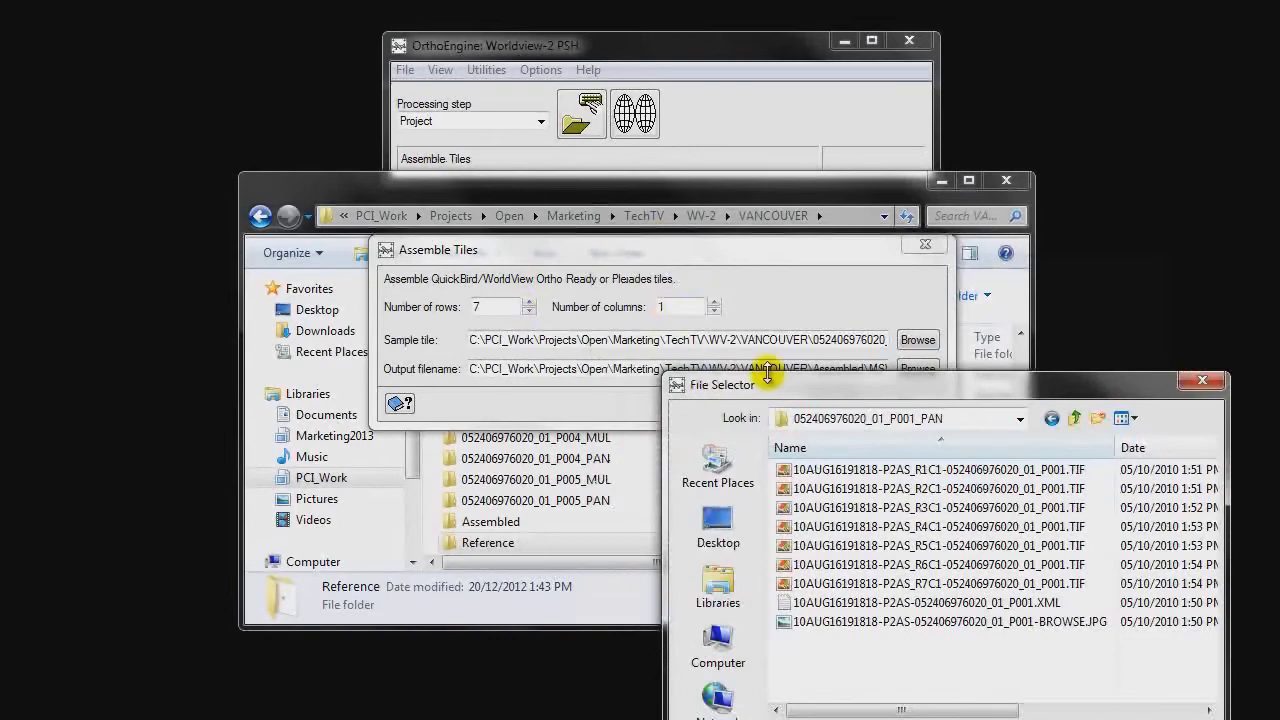
left_click_drag(750, 384, 733, 290)
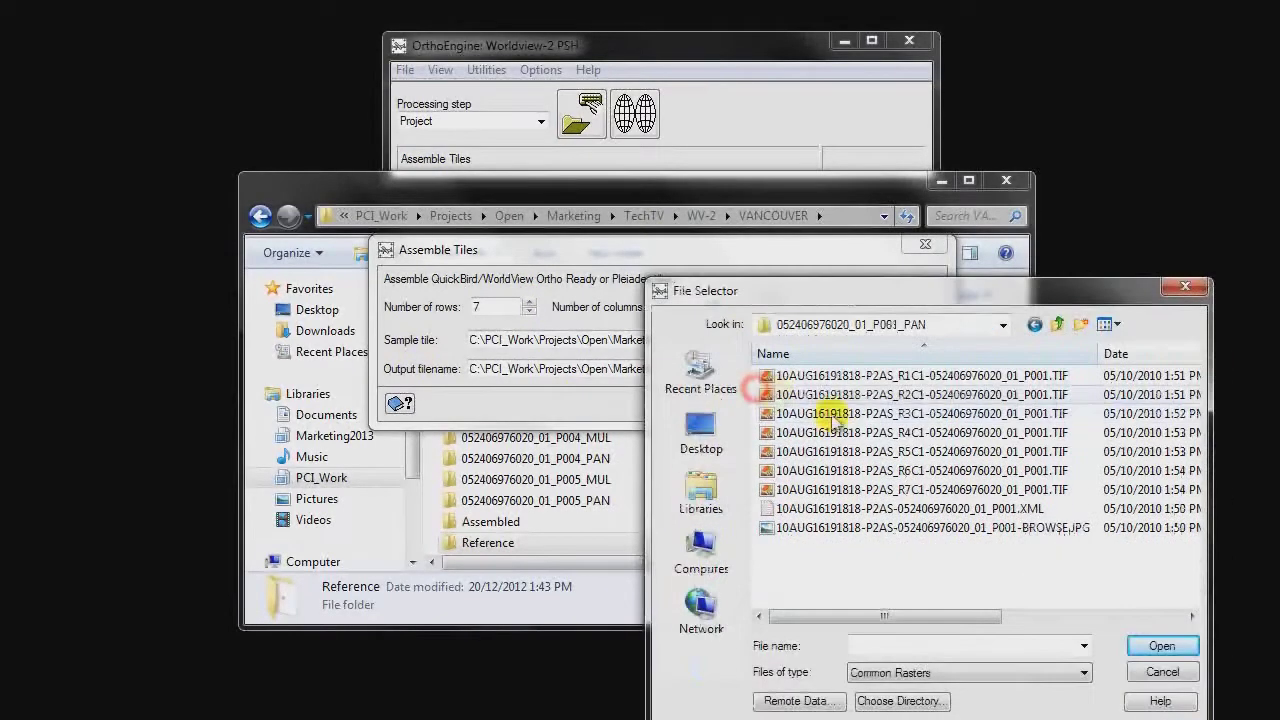
left_click(830, 413)
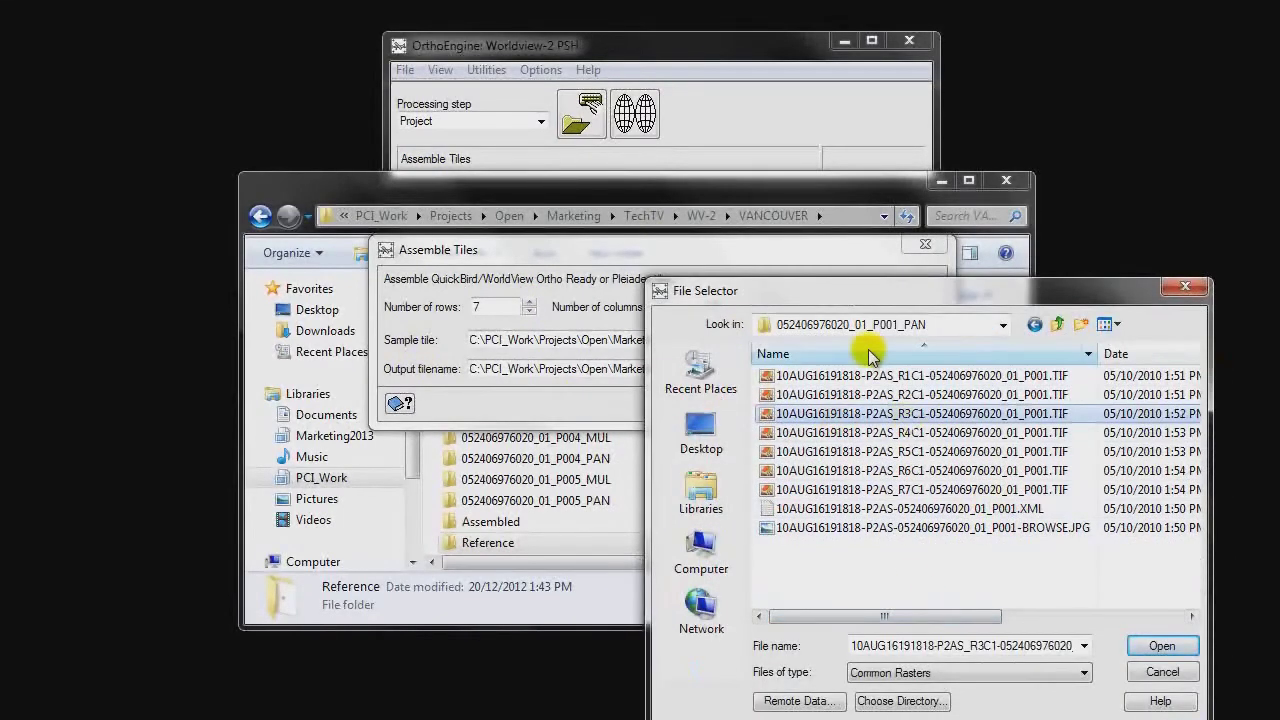
key("Return")
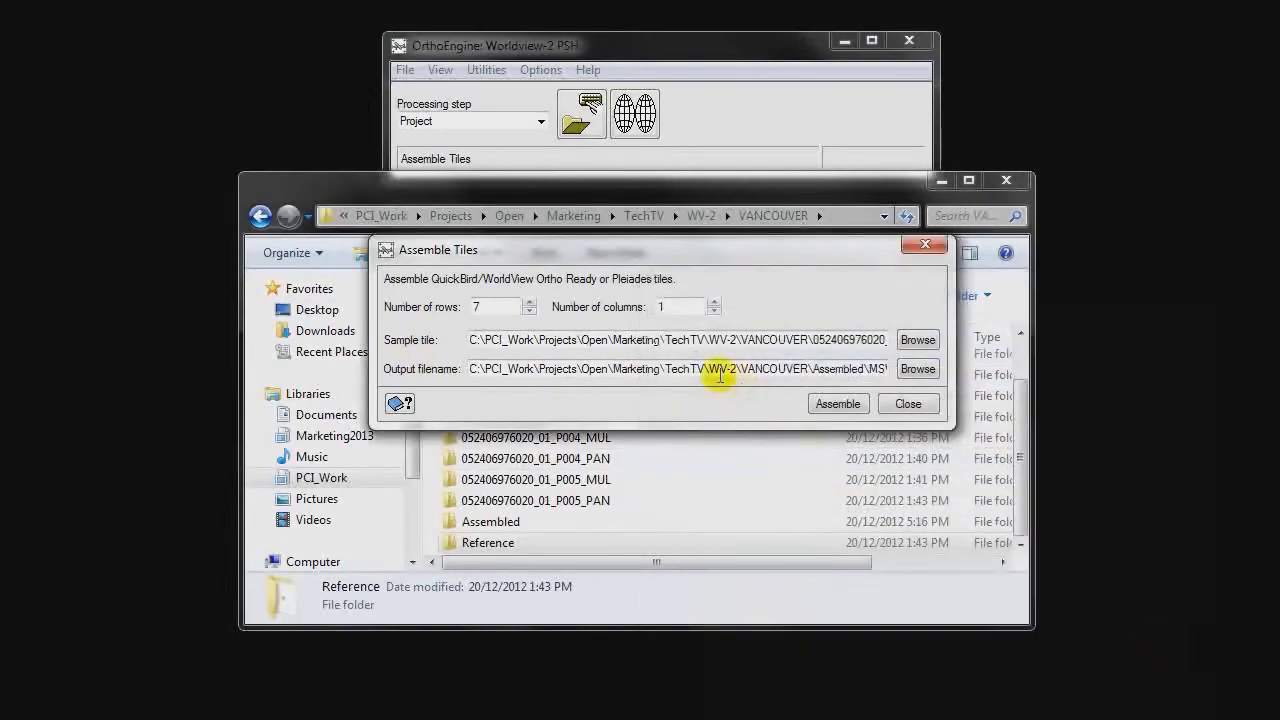
Rename the output to PANWV-2.pix in Assembled and start the assembly
left_click(778, 375)
mouse_move(850, 368)
left_mouse_down()
mouse_move(920, 366)
mouse_move(843, 366)
left_mouse_up()
left_click(840, 368)
type("-2.pix")
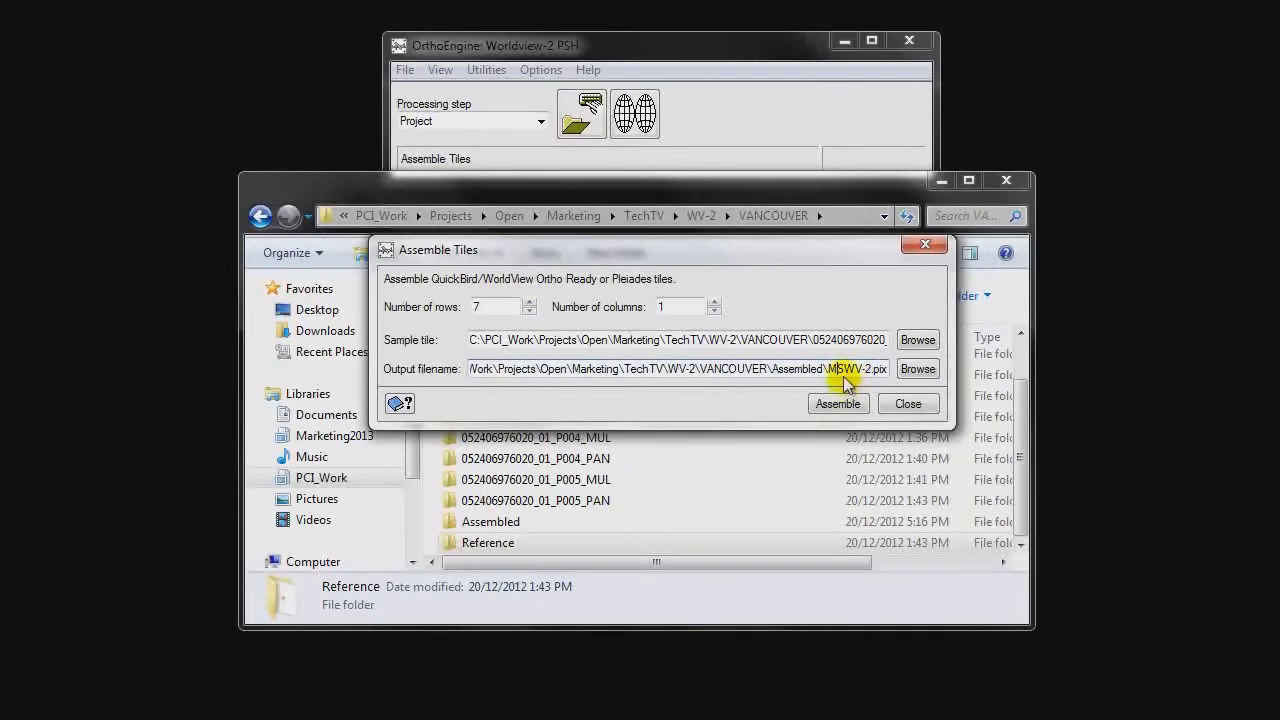
key("BackSpace")
key("BackSpace")
type("PAN")
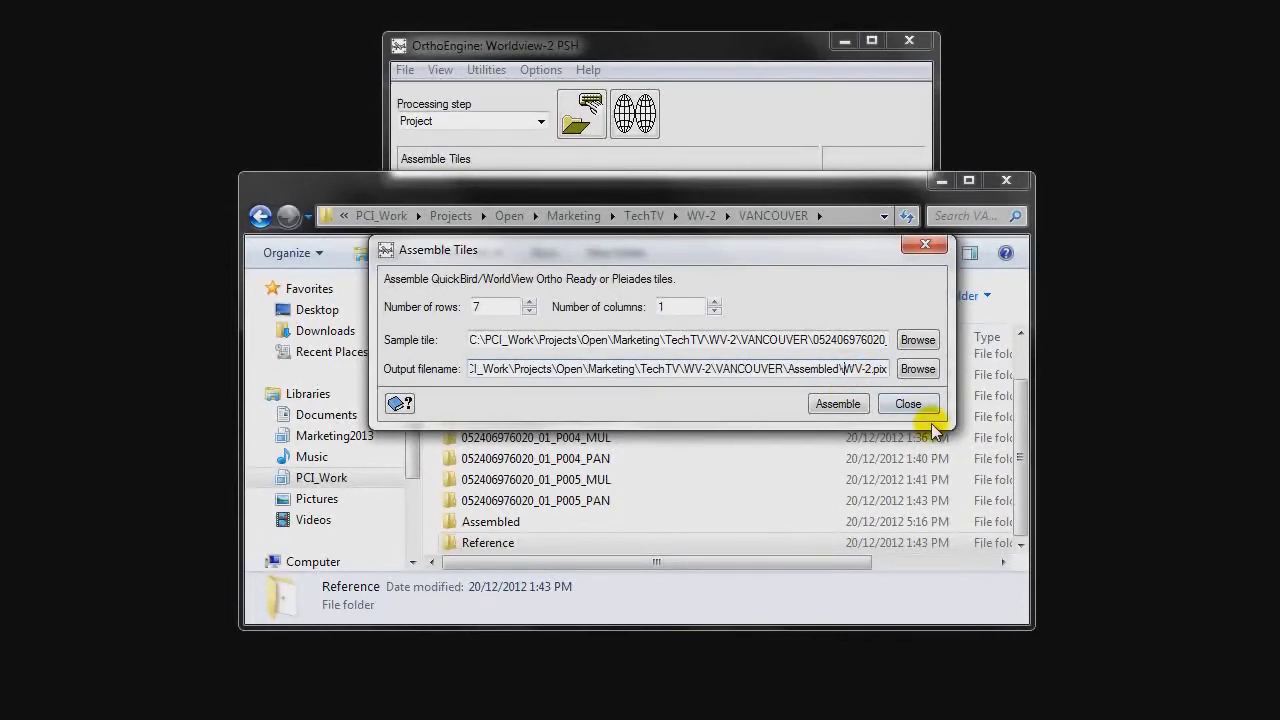
left_click(863, 368)
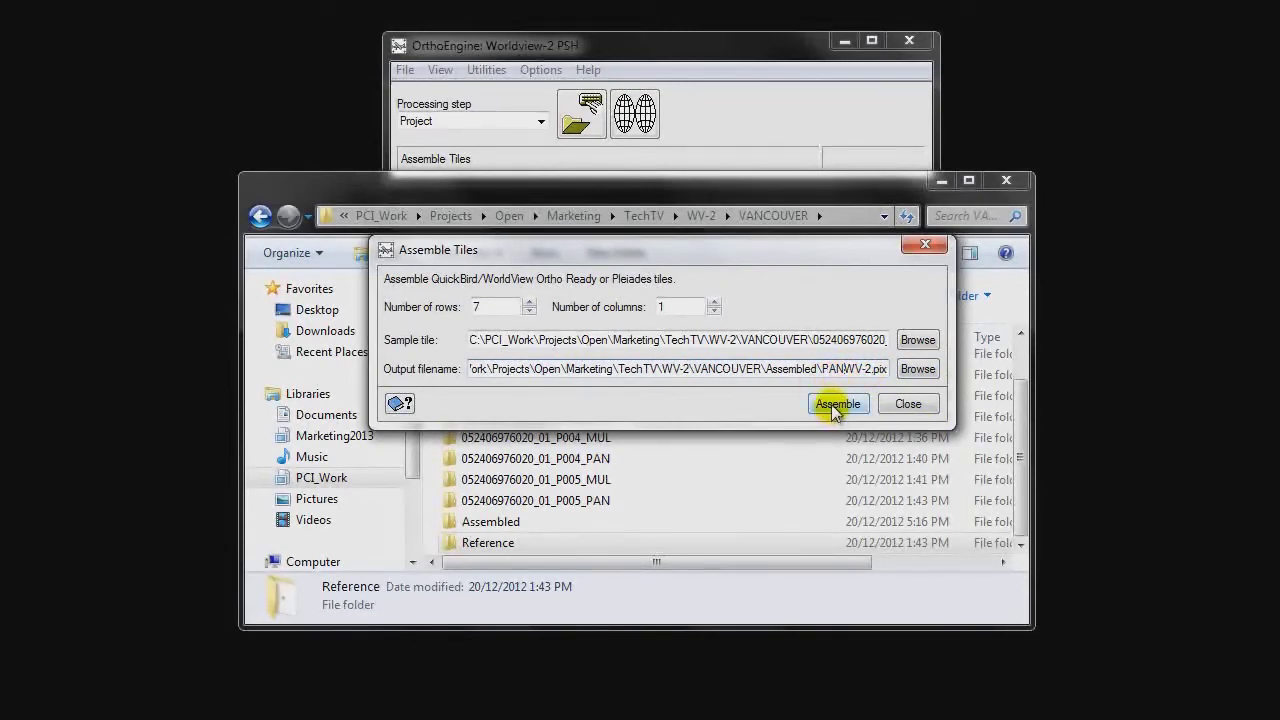
left_click(831, 404)
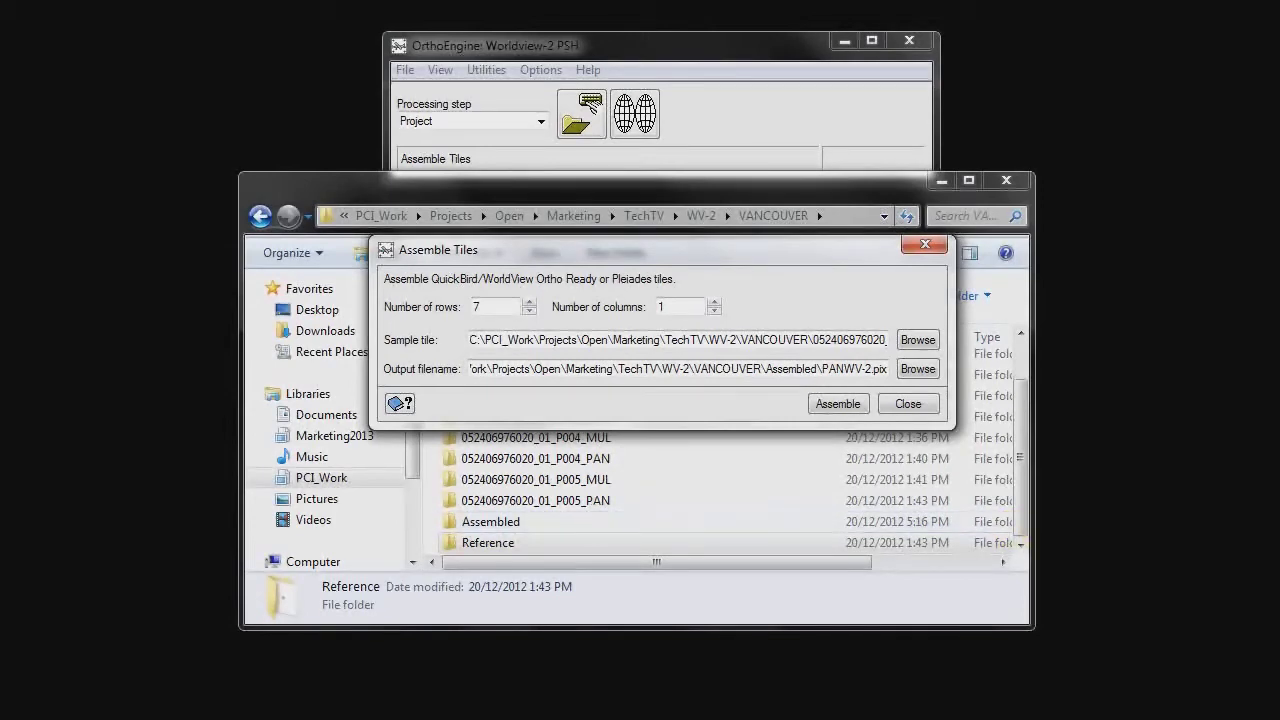
Finish the PAN assembly, add the PANWV-2 scene to the project, and close Assemble Tiles
key("Return")
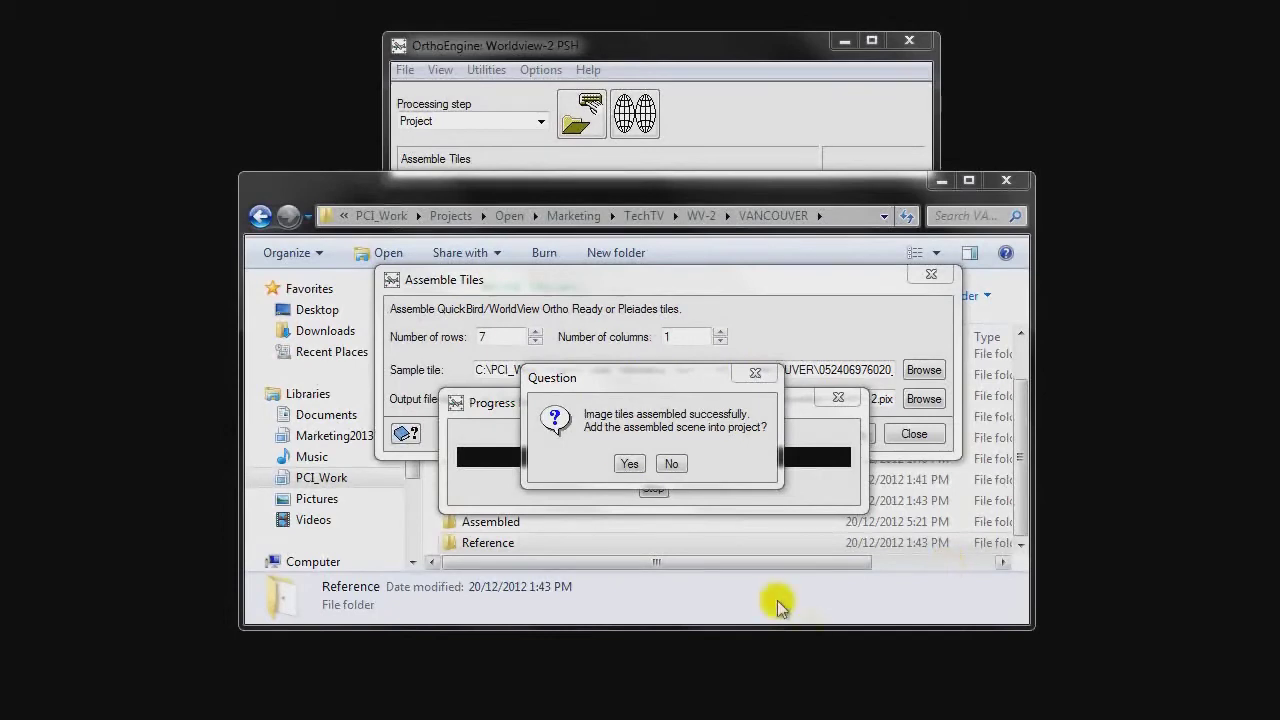
left_click(629, 464)
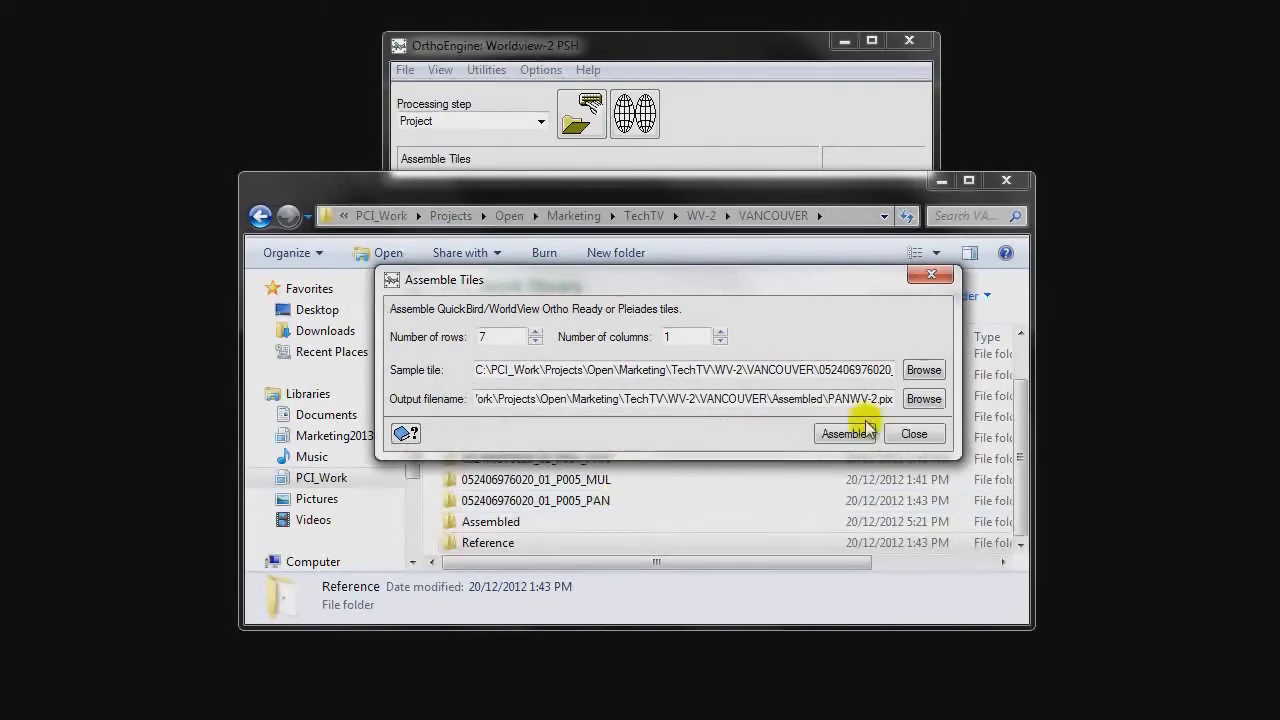
left_click(910, 436)
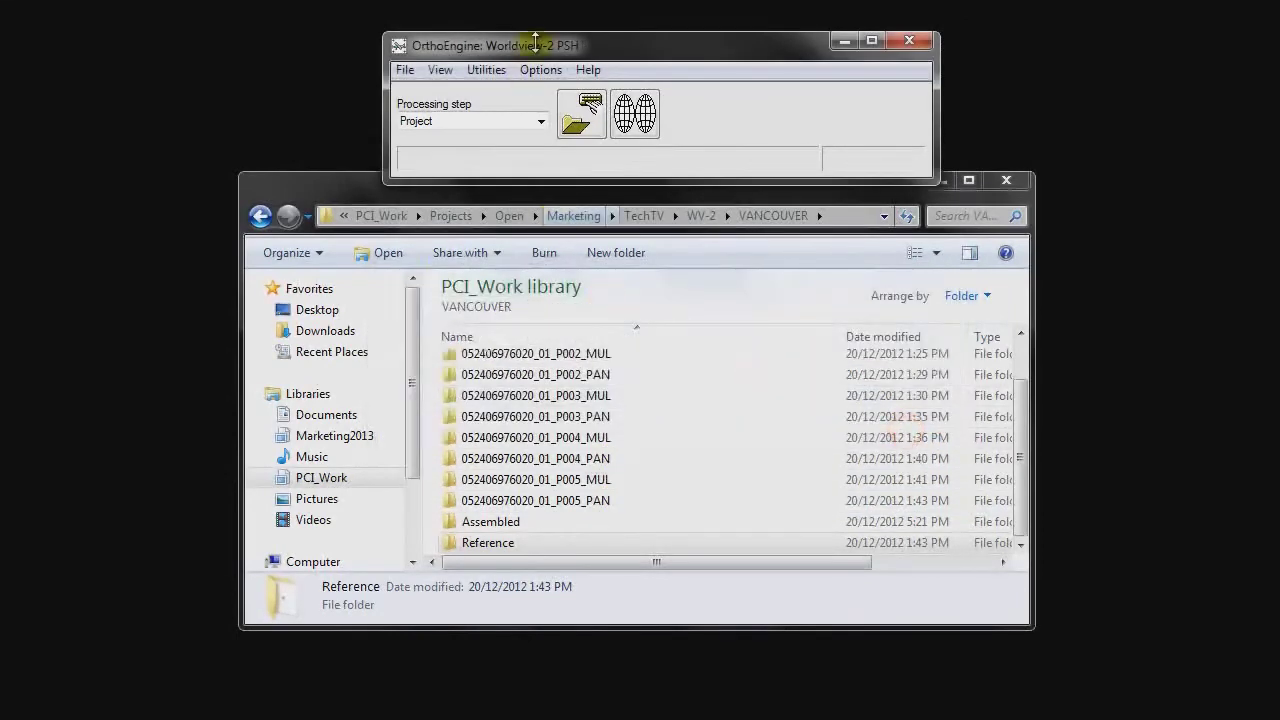
Open Utilities > Merge/Pansharp and set MSWV-2.pix as the multispectral image
mouse_move(536, 46)
left_mouse_down()
mouse_move(529, 138)
mouse_move(537, 54)
left_mouse_up()
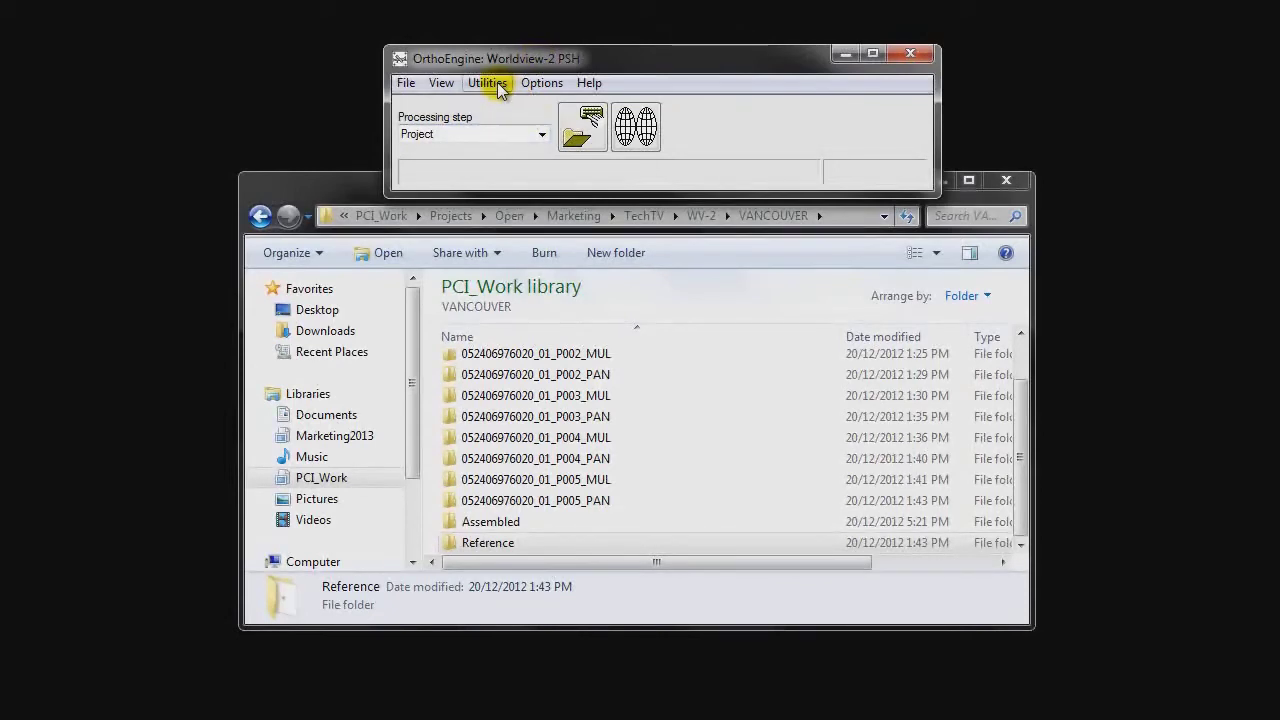
left_click(500, 88)
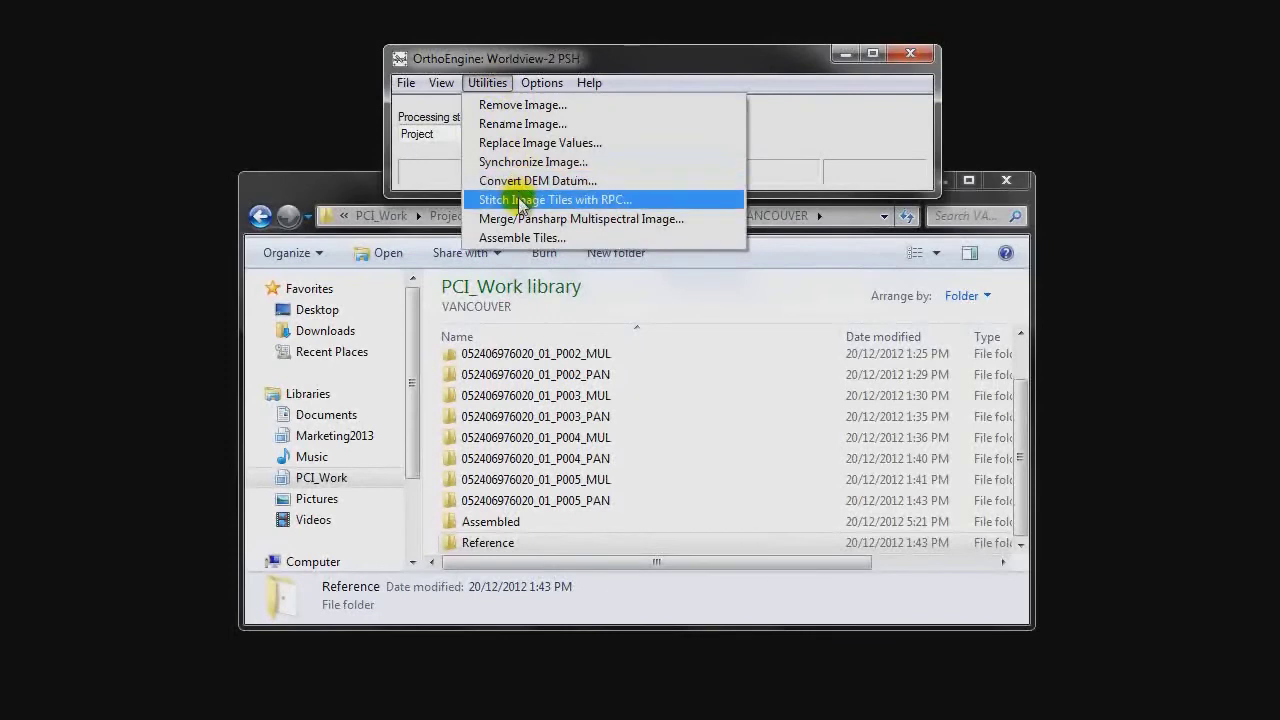
left_click(569, 219)
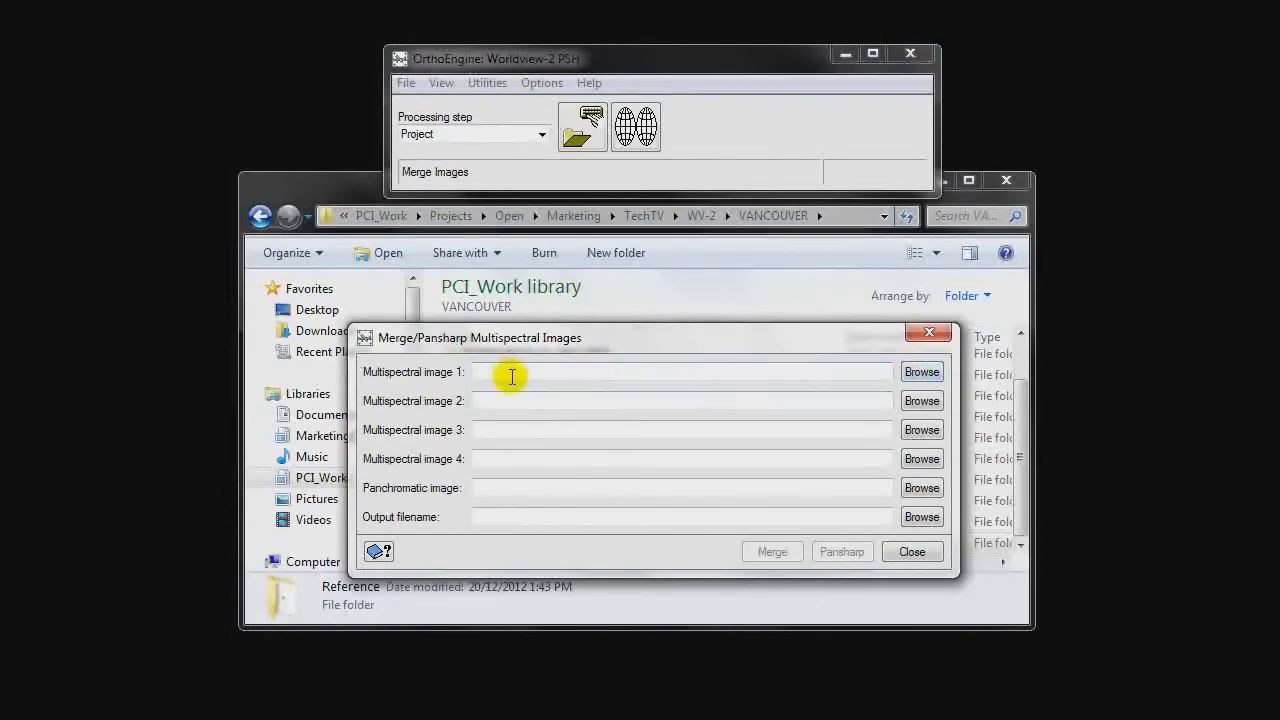
left_click_drag(491, 337, 521, 233)
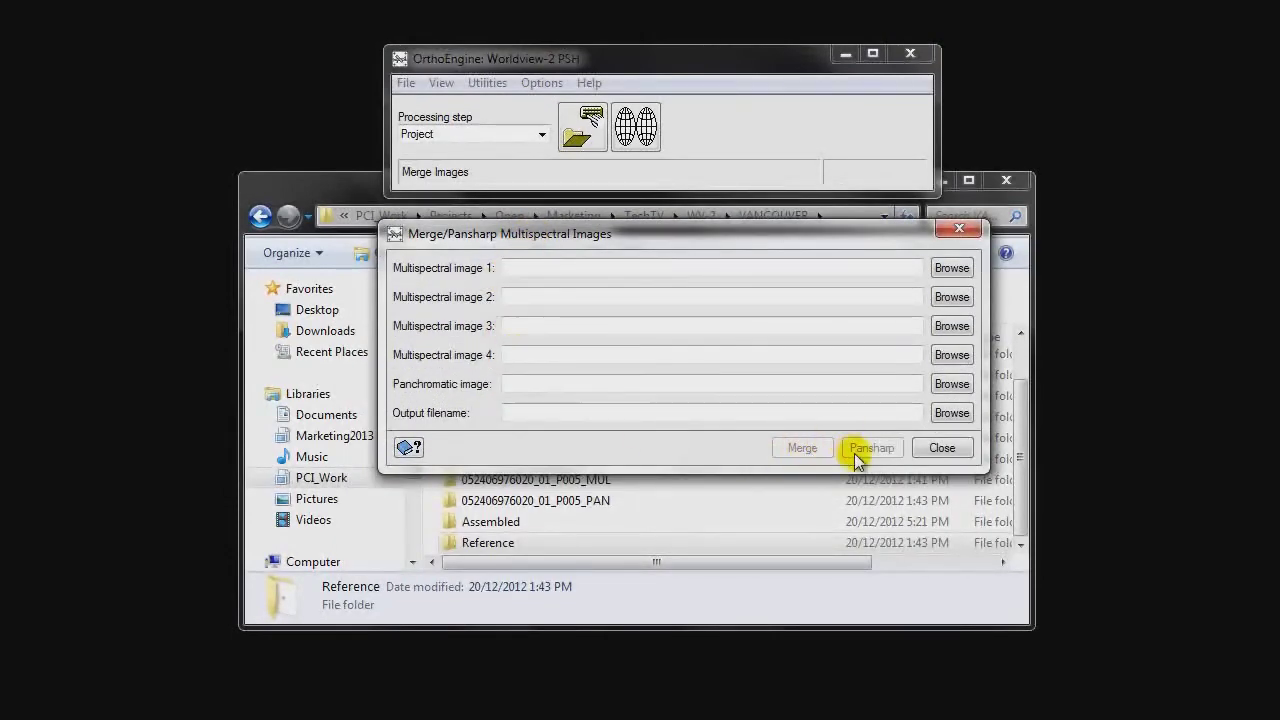
left_click_drag(580, 238, 503, 283)
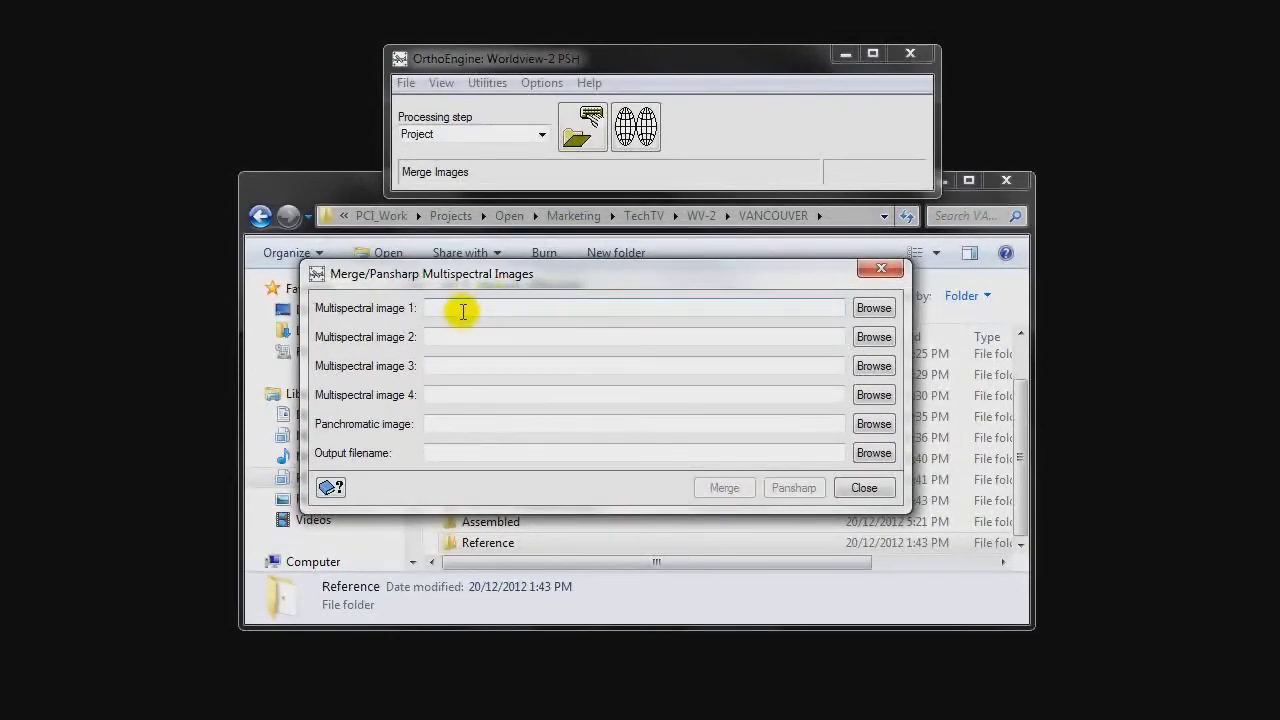
left_click(430, 312)
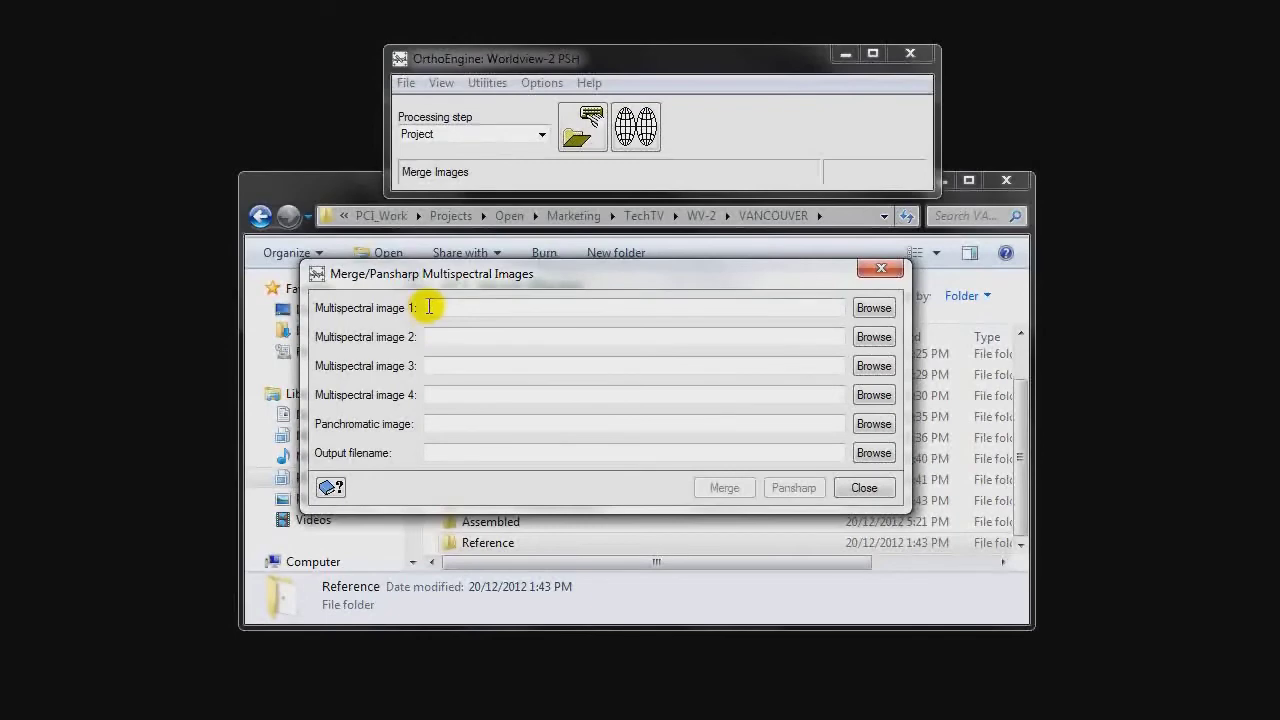
left_click(876, 309)
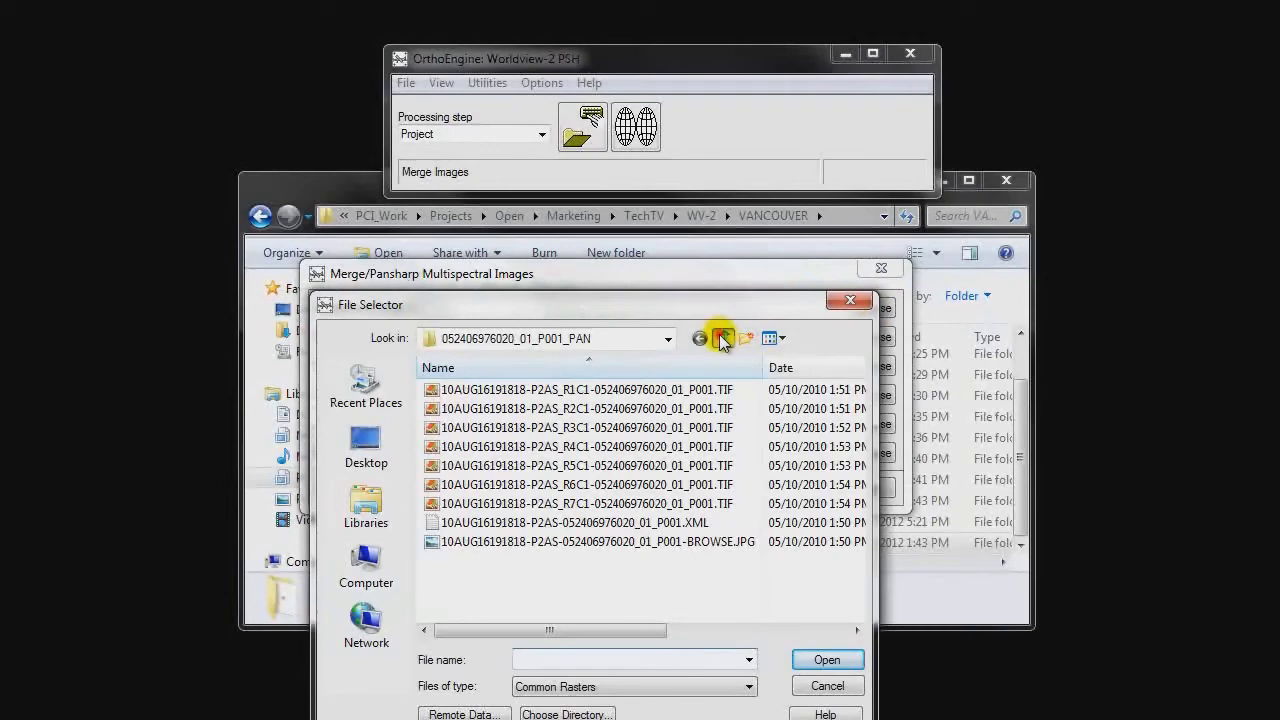
left_click(722, 340)
double_click(500, 570)
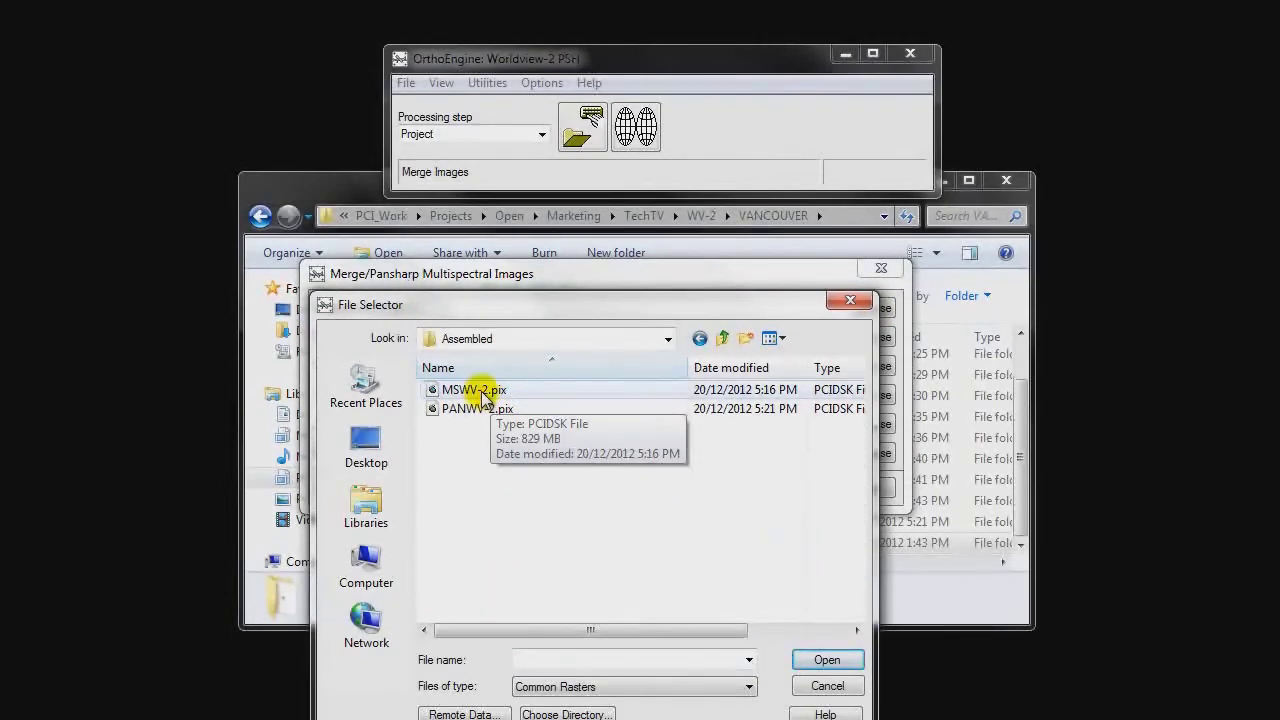
double_click(483, 392)
Set PANWV-2.pix as the panchromatic image
left_click(466, 423)
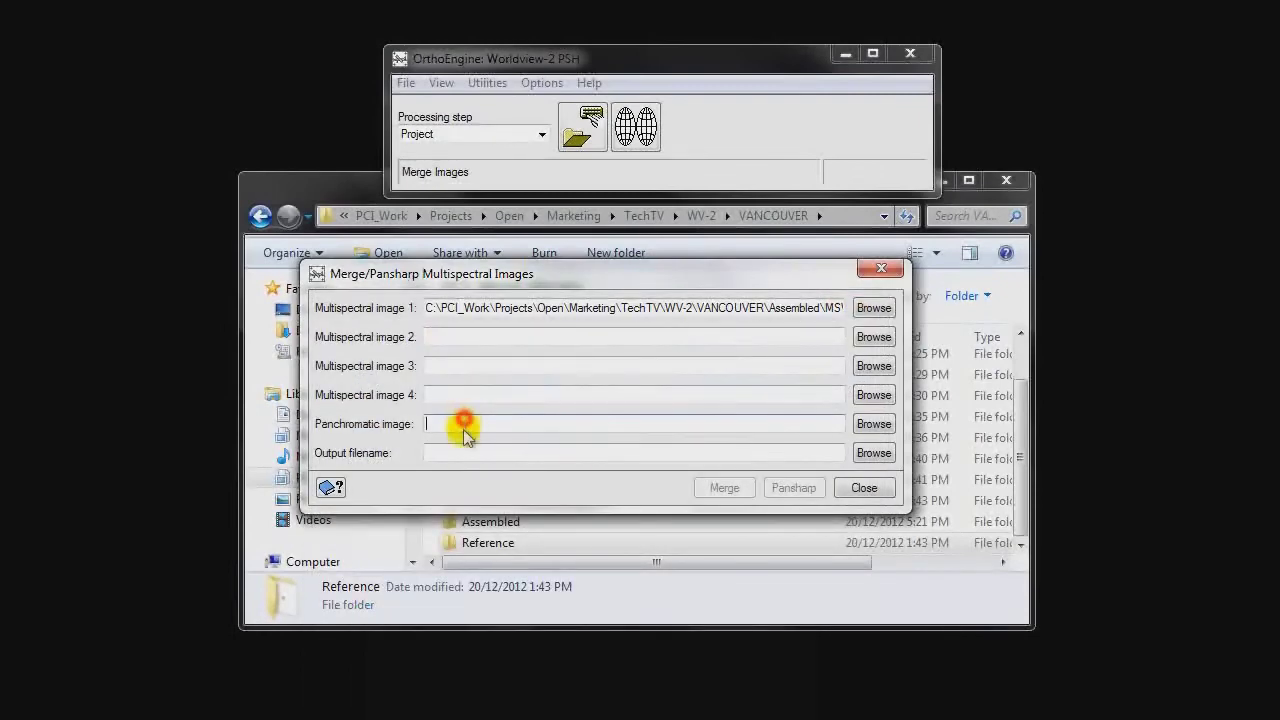
left_click(873, 424)
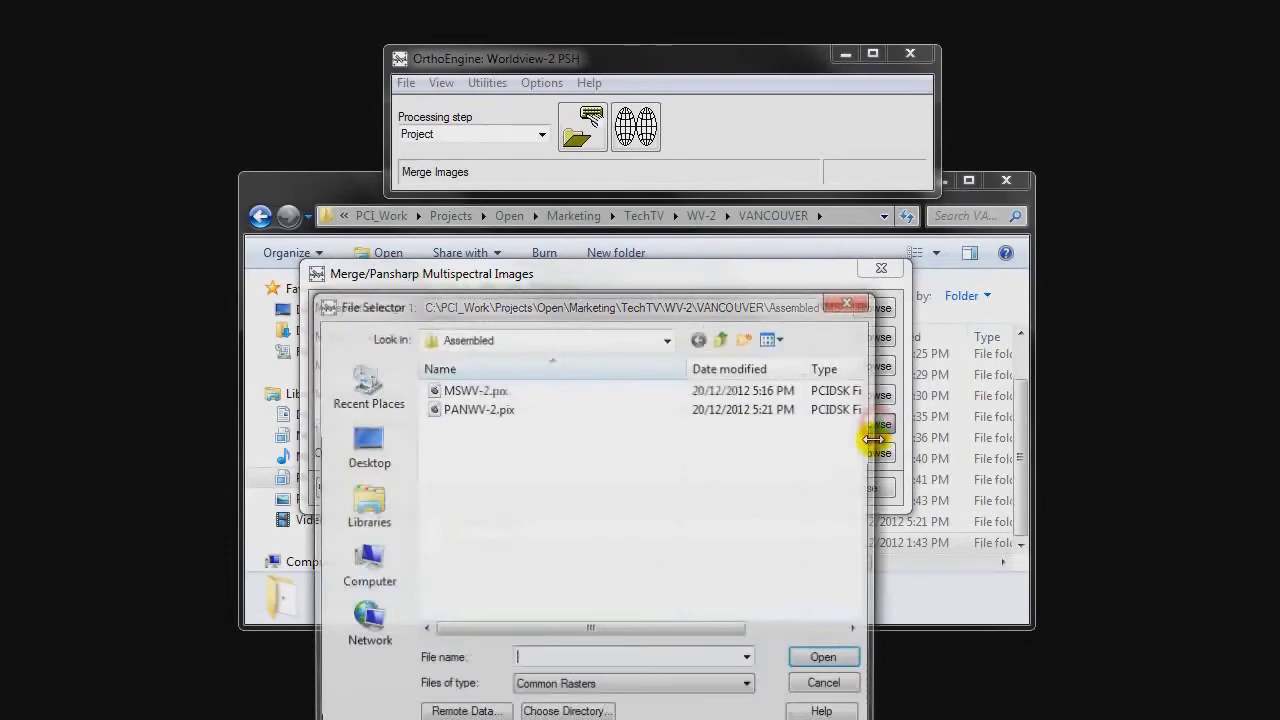
left_click(480, 409)
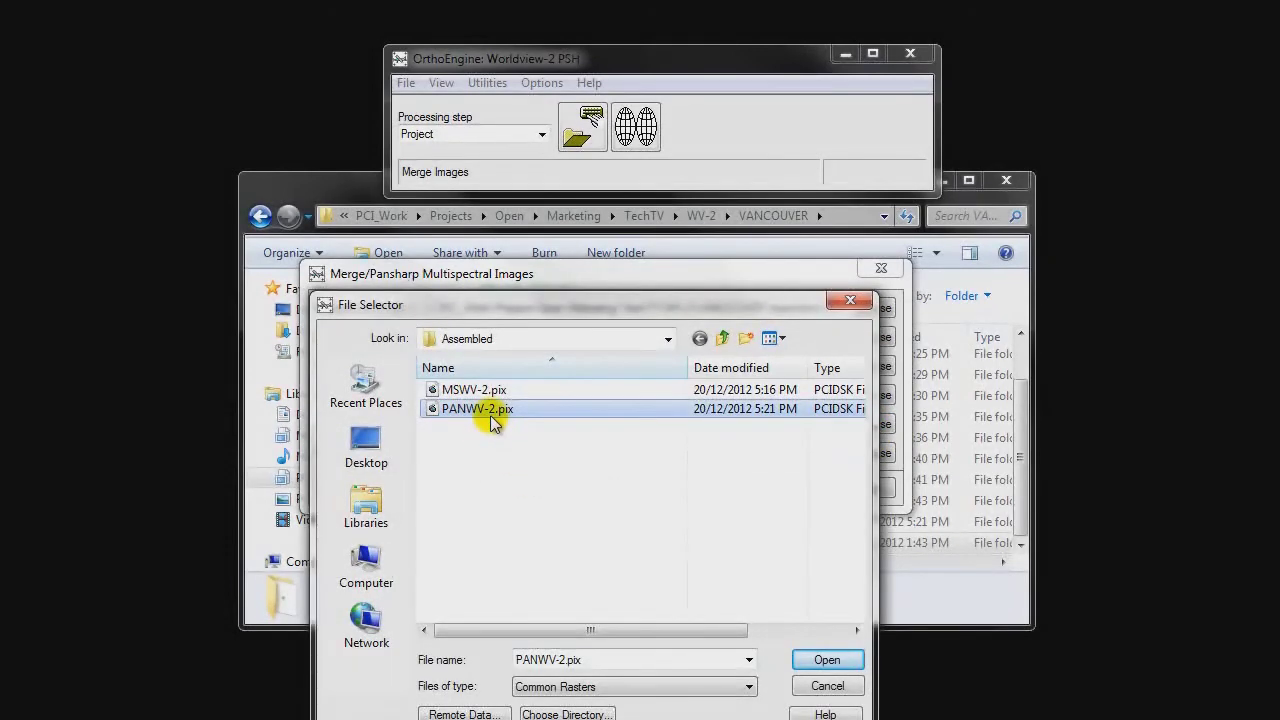
left_click(826, 660)
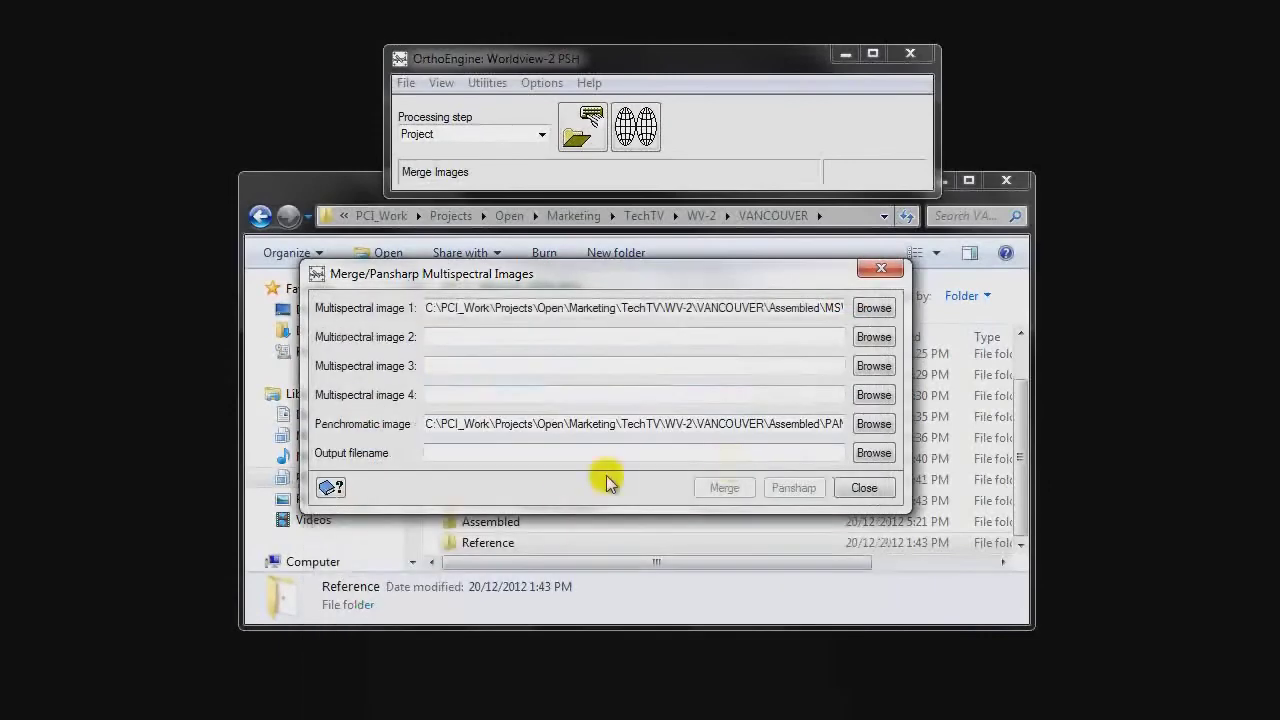
Name the output pshWV-2.pix in the Assembled folder
left_click(563, 452)
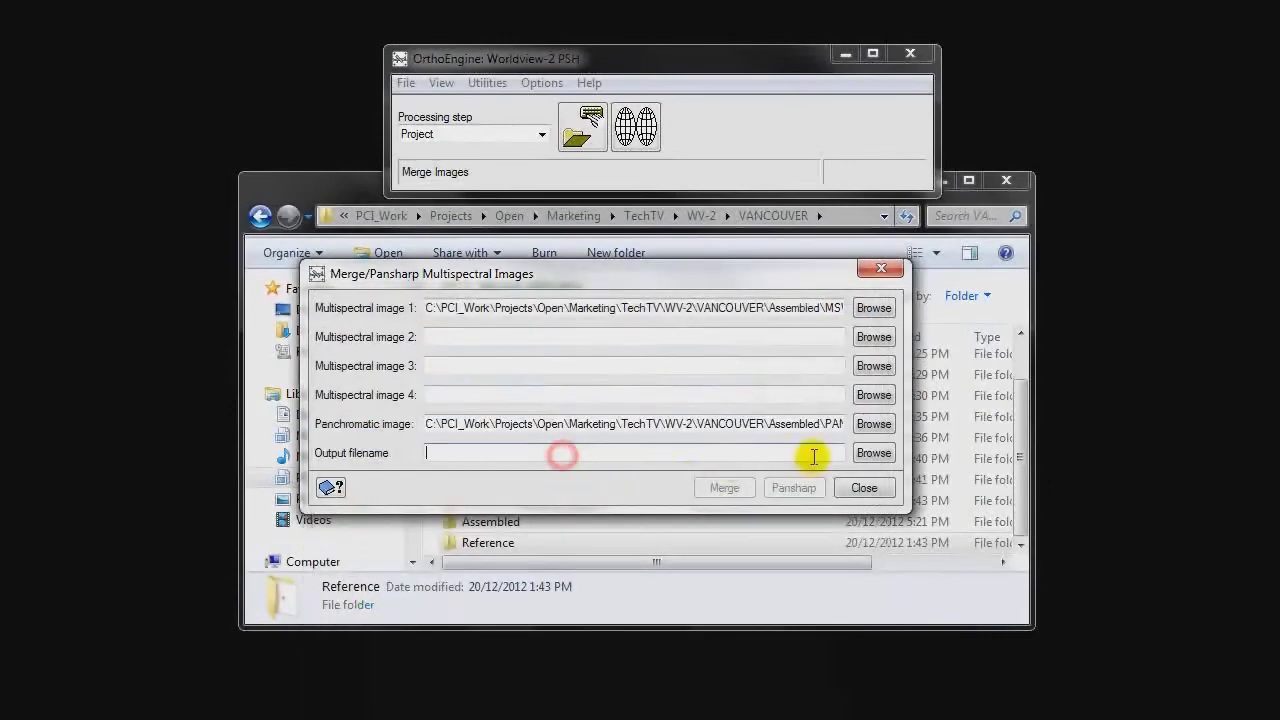
left_click(866, 454)
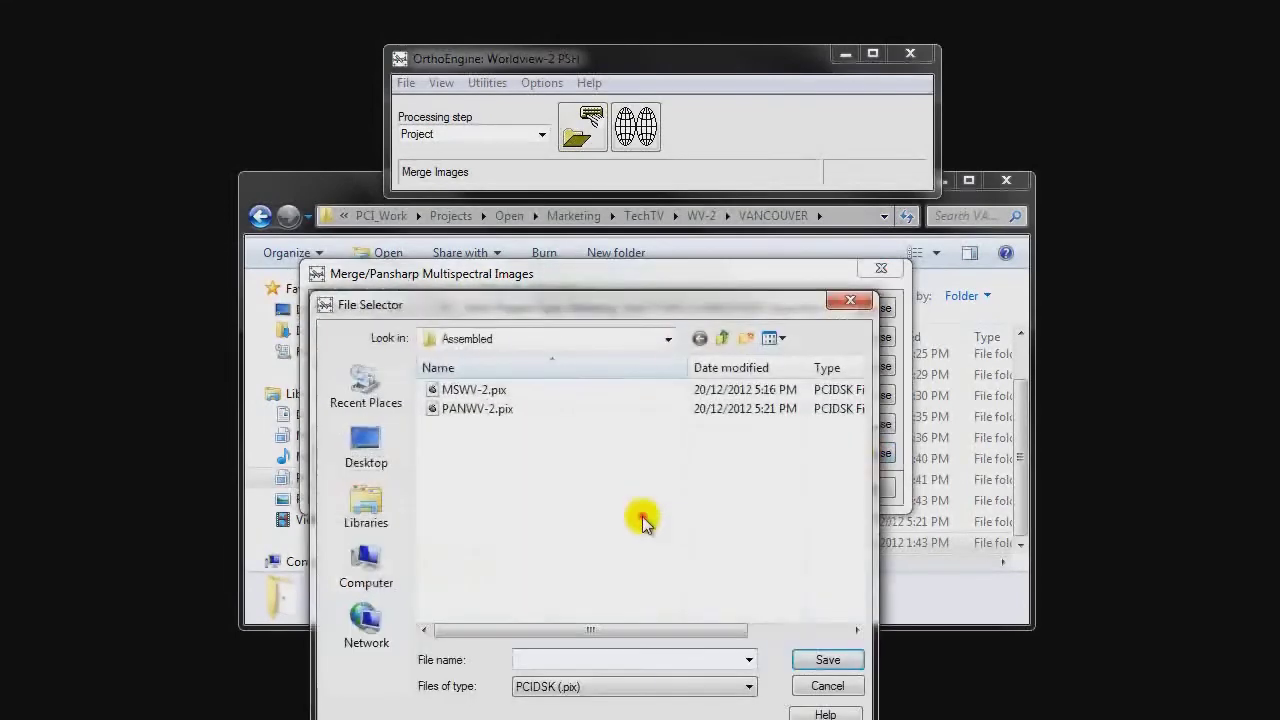
left_click(558, 659)
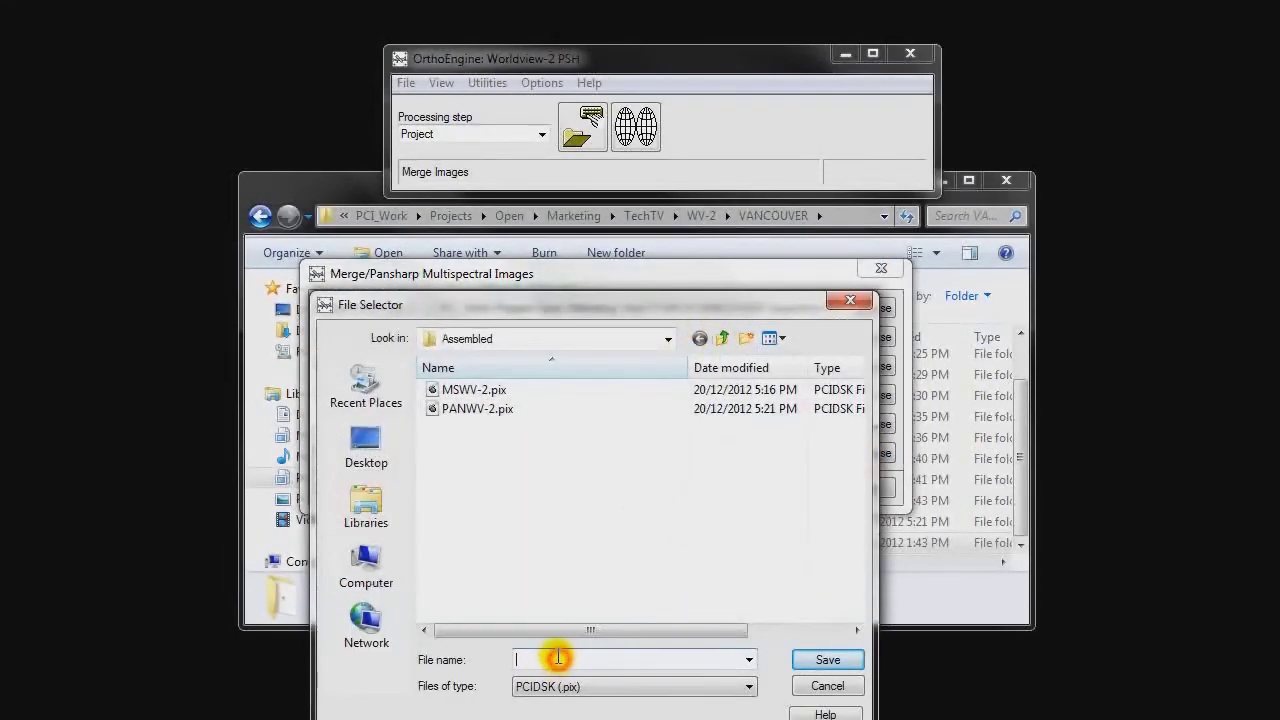
type("pshWV-2")
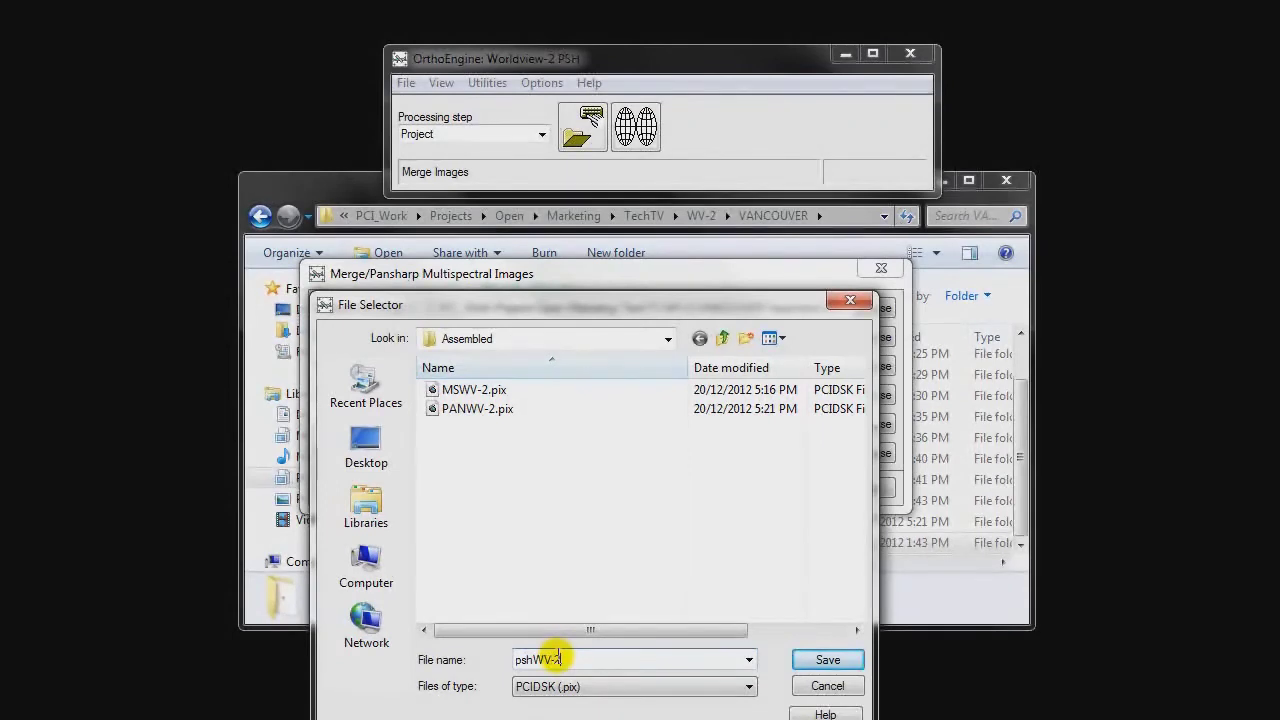
type(".pix")
left_click(836, 664)
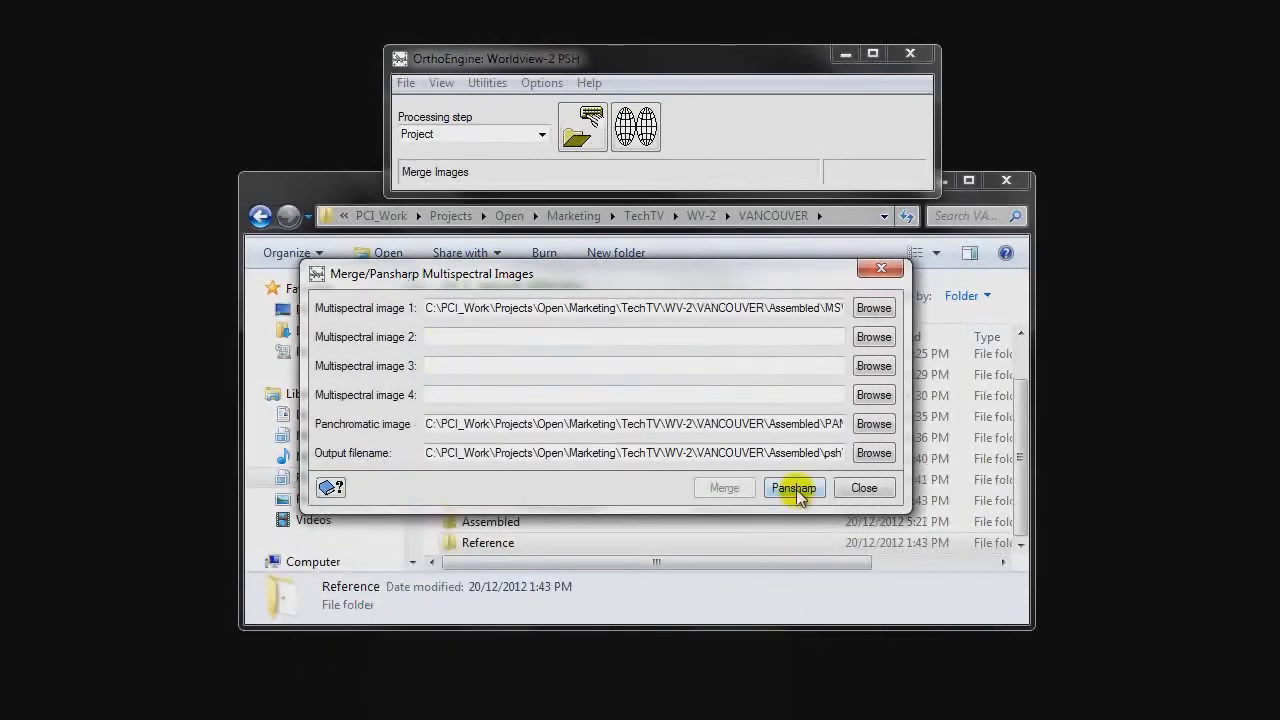
Run Pansharp to produce the pshWV-2.pix output
left_click(794, 488)
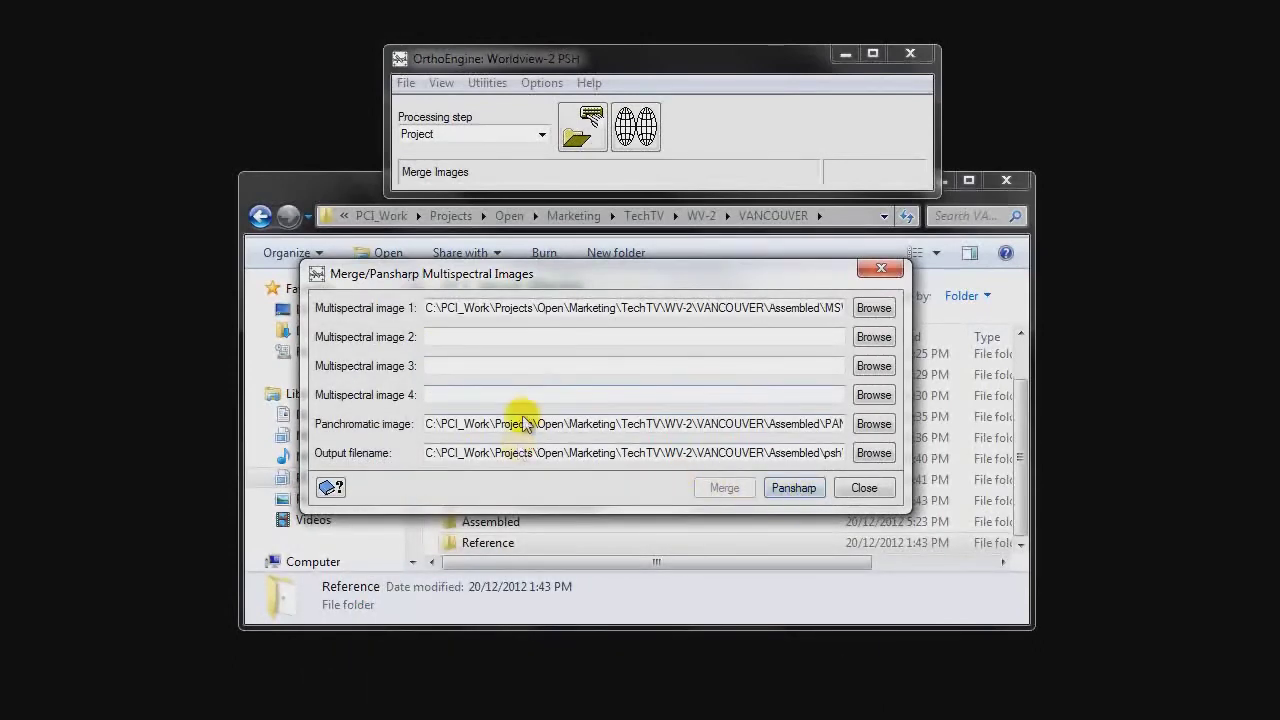
left_click(793, 488)
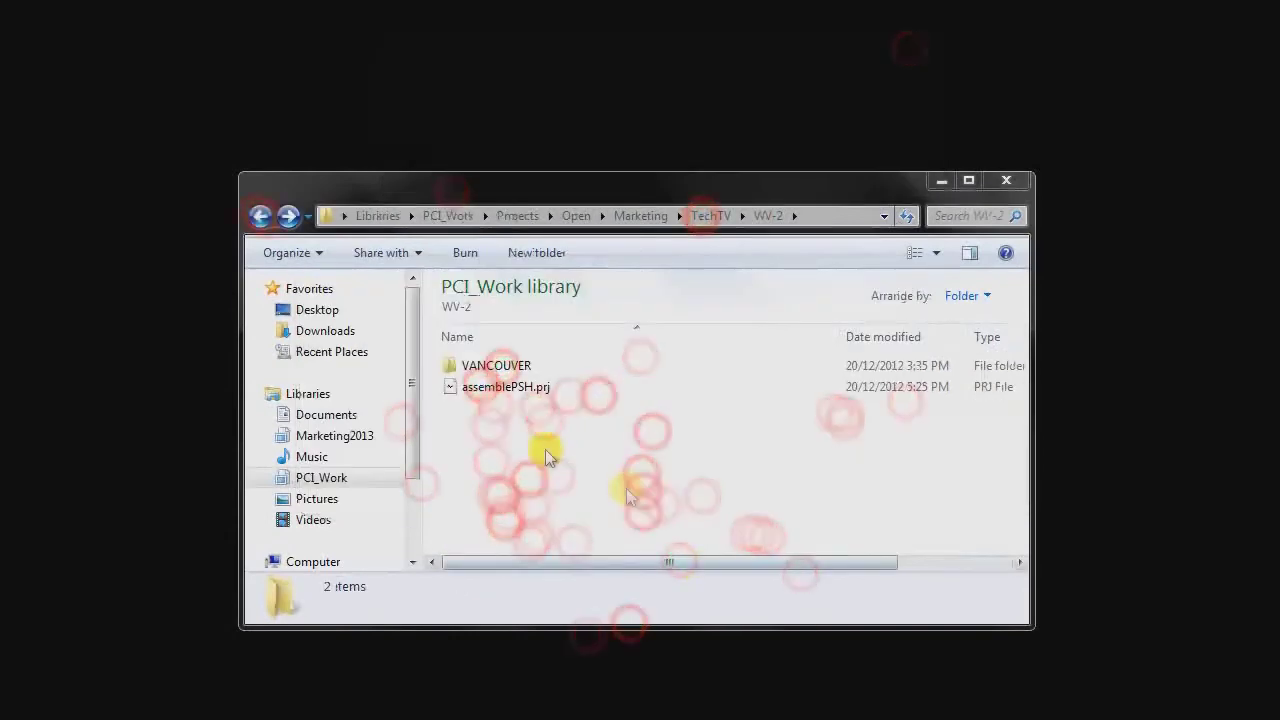
Open assemblePSH.prj, confirm Data Input lists WV2MS, pshWV2 and WV2Pan, then close OrthoEngine
left_click(491, 389)
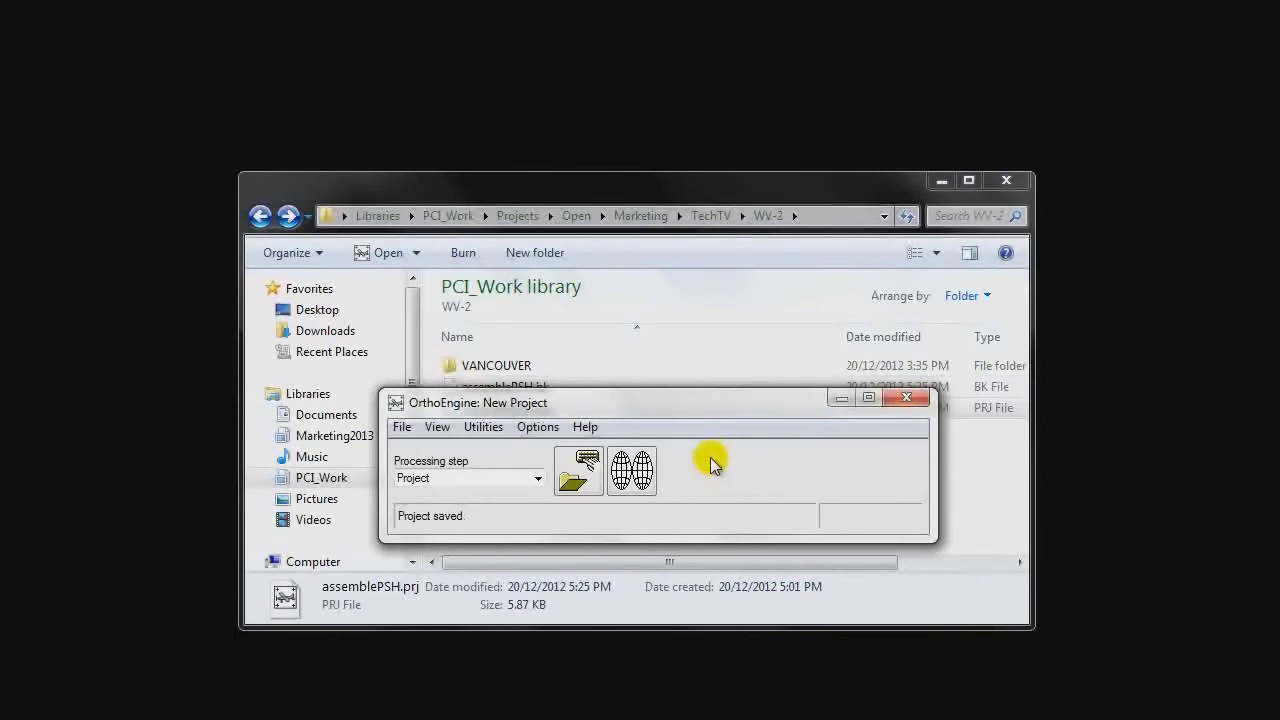
left_click(537, 478)
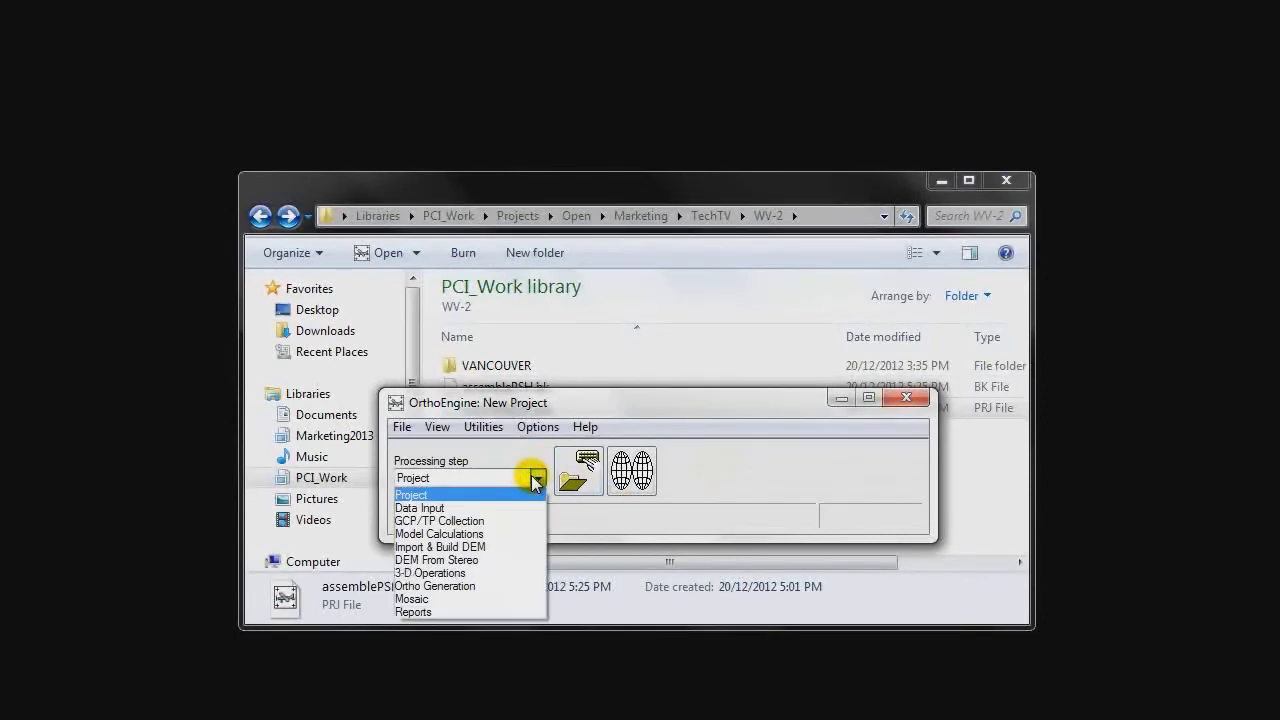
left_click(487, 508)
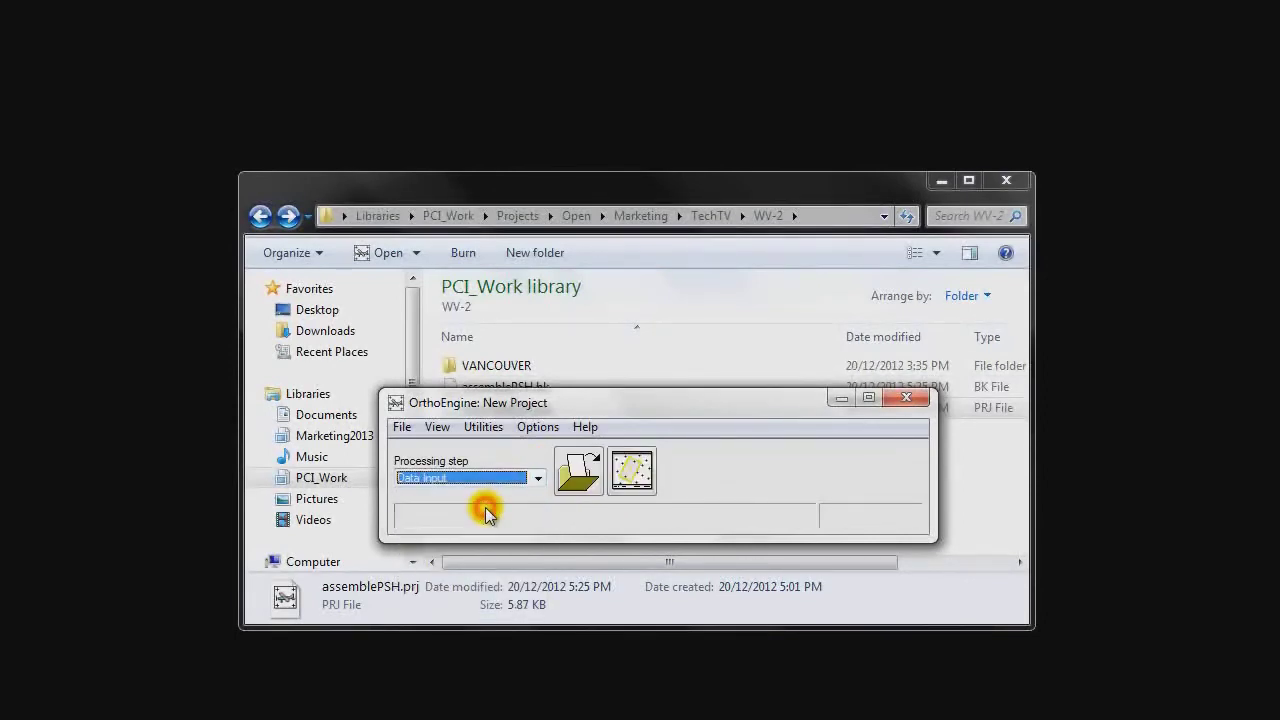
left_click(572, 485)
left_click(458, 361)
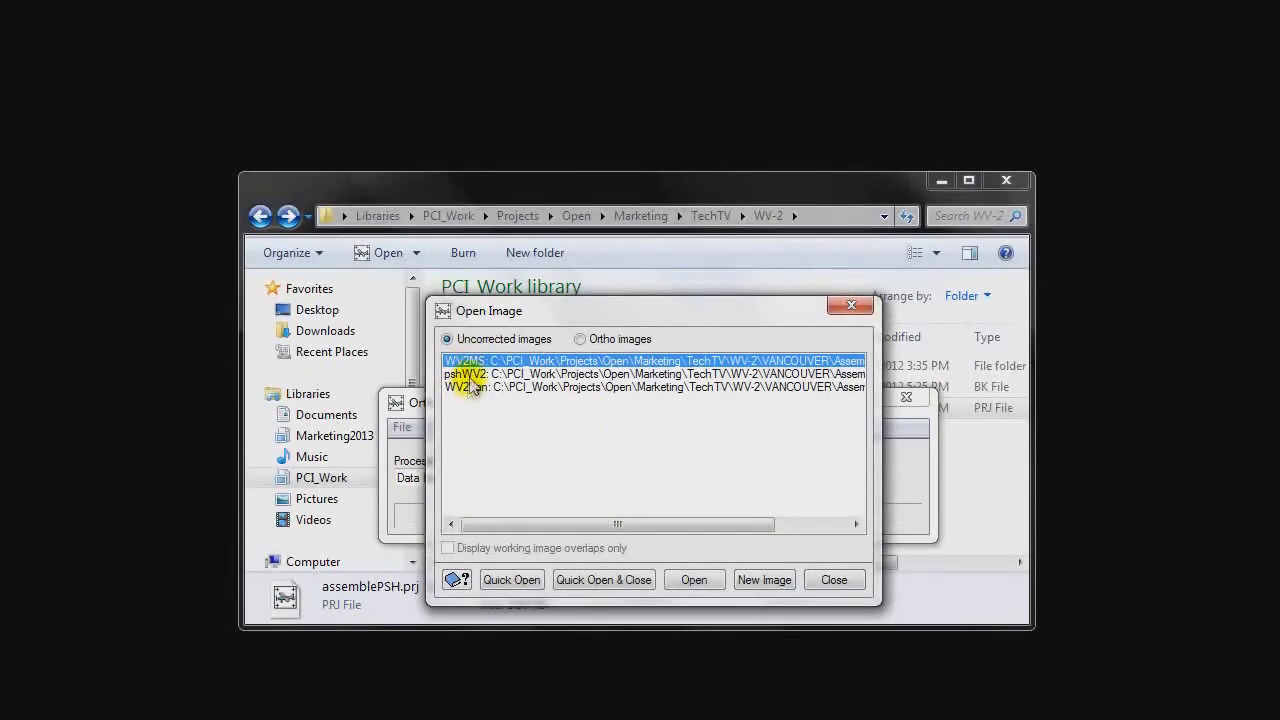
left_click(470, 374)
left_click(470, 387)
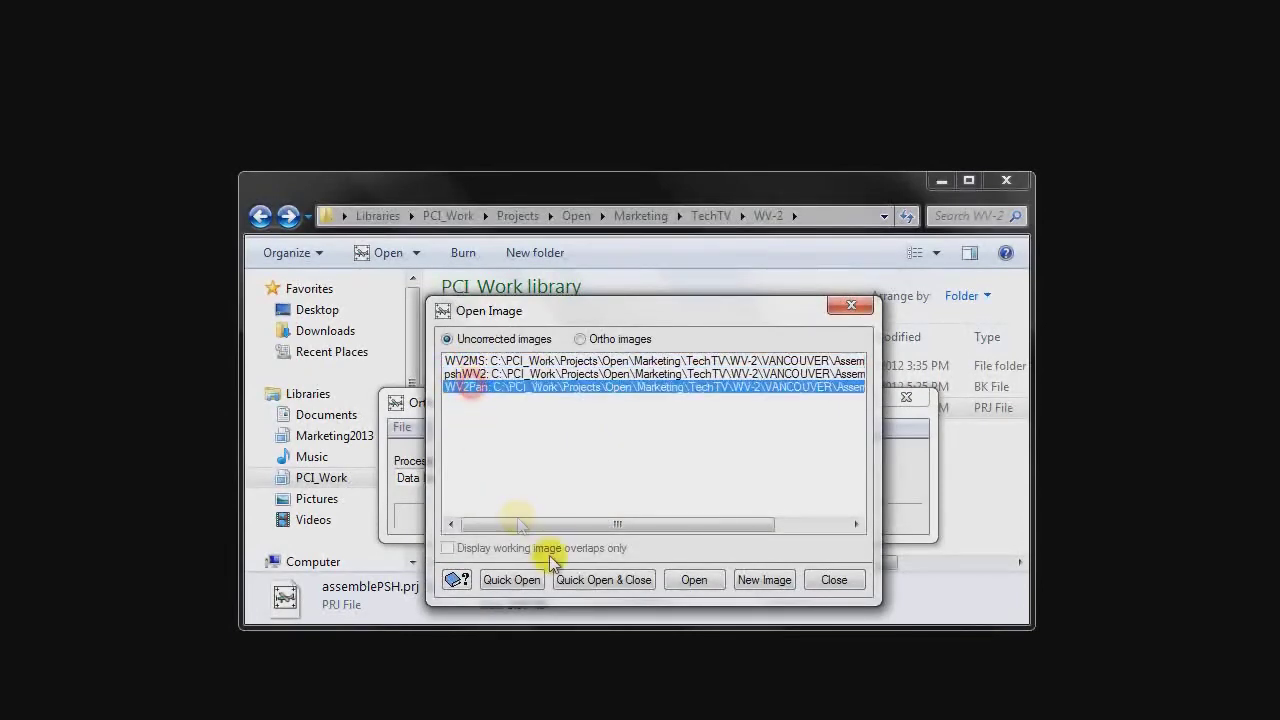
left_click_drag(510, 523, 418, 513)
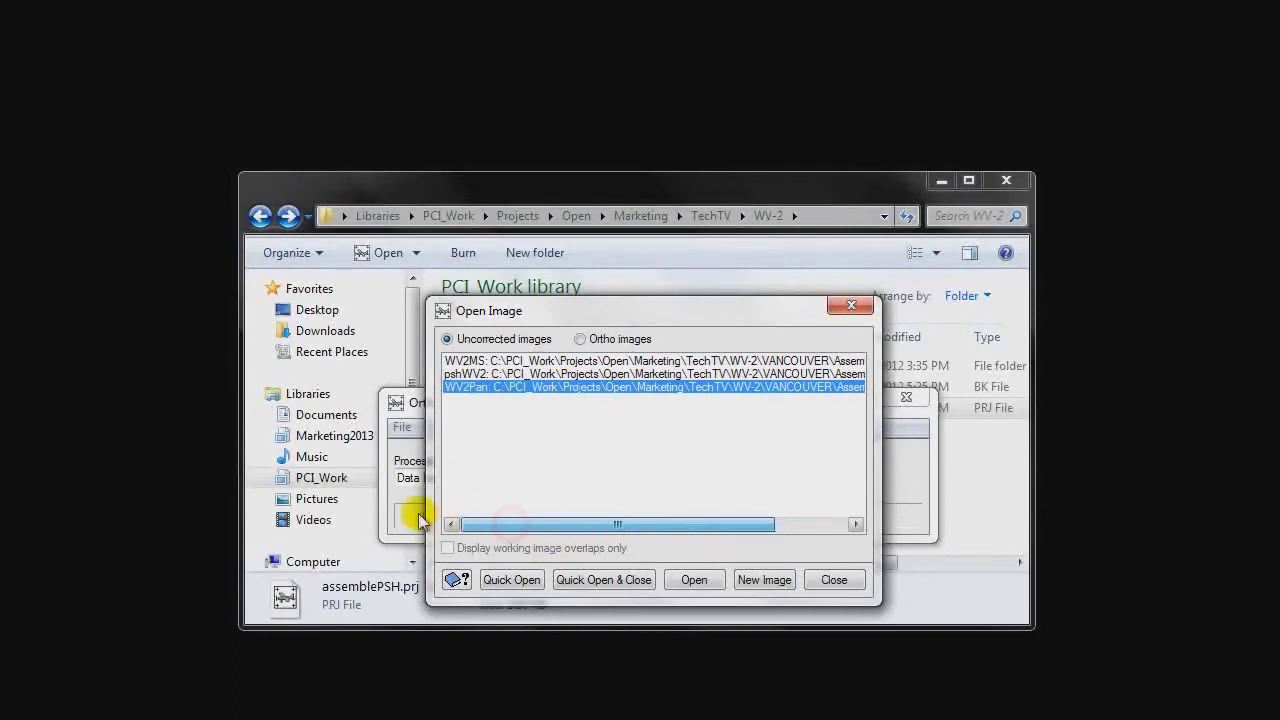
left_click(846, 580)
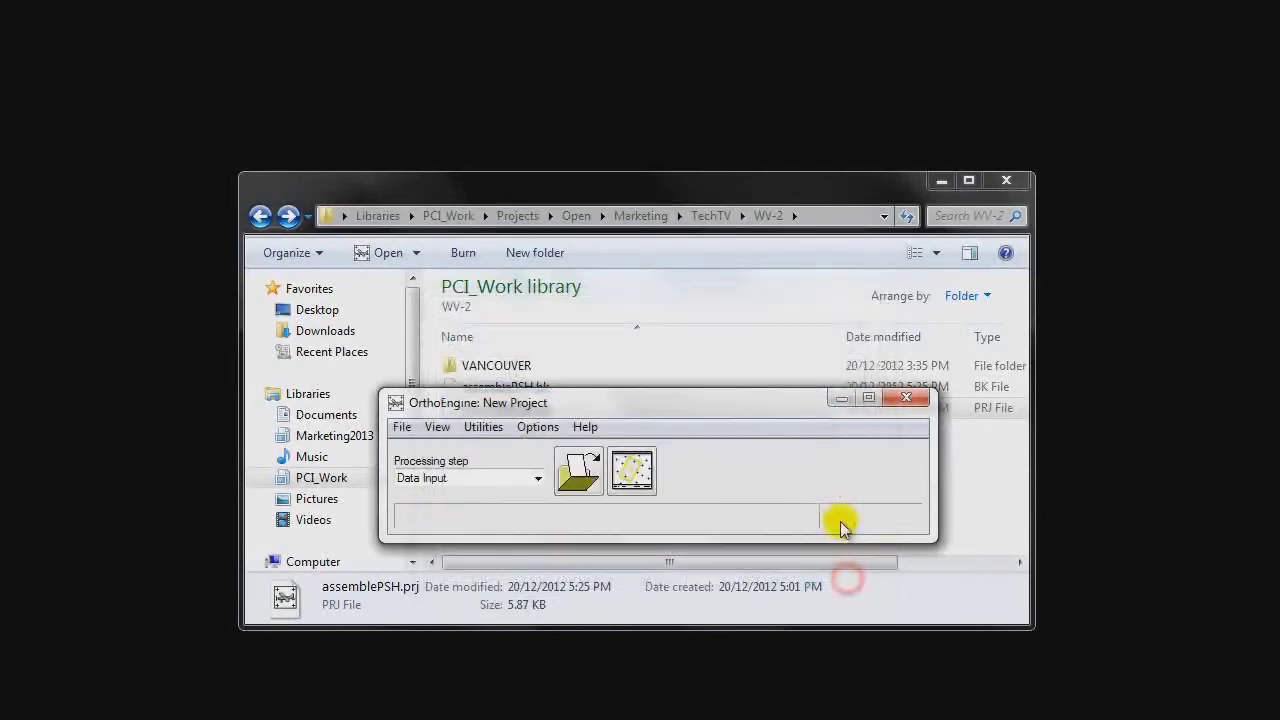
left_click(918, 402)
left_click(583, 497)
Open MSWV-2.pix from VANCOUVER\Assembled in Focus using file georeferencing
double_click(480, 366)
scroll(491, 520, "down", 1)
double_click(490, 522)
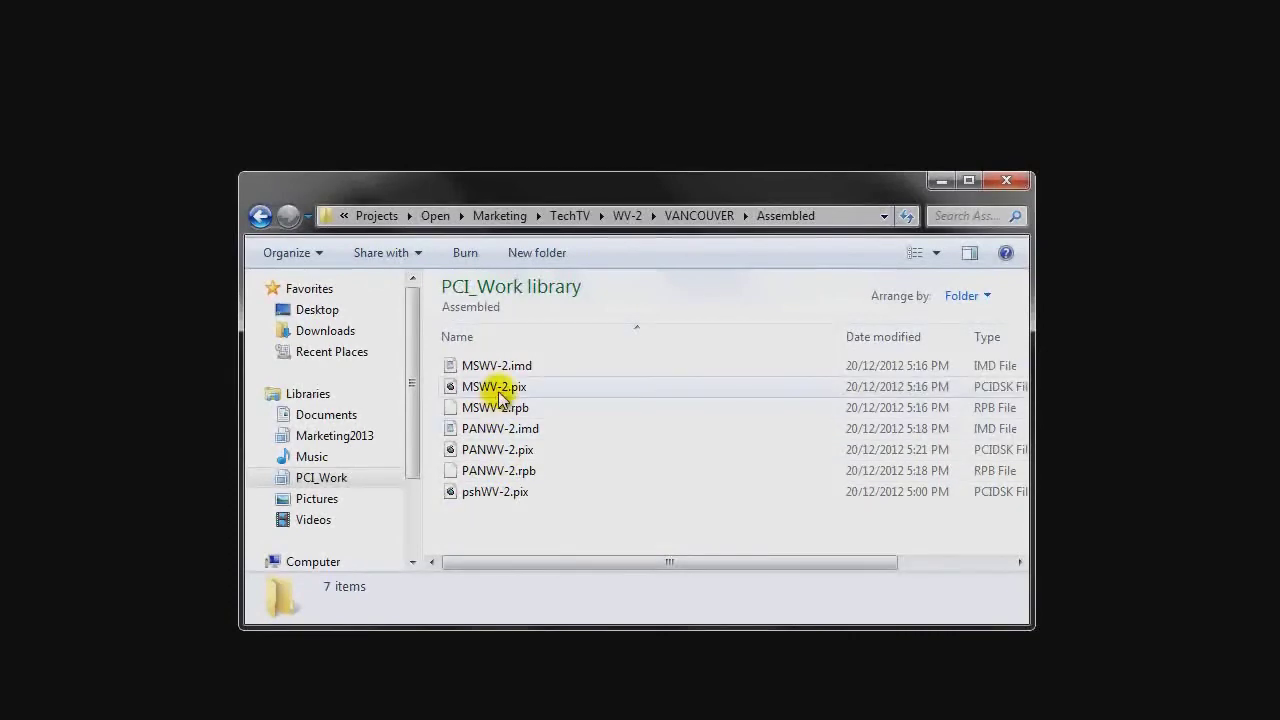
left_click(500, 390)
double_click(525, 451)
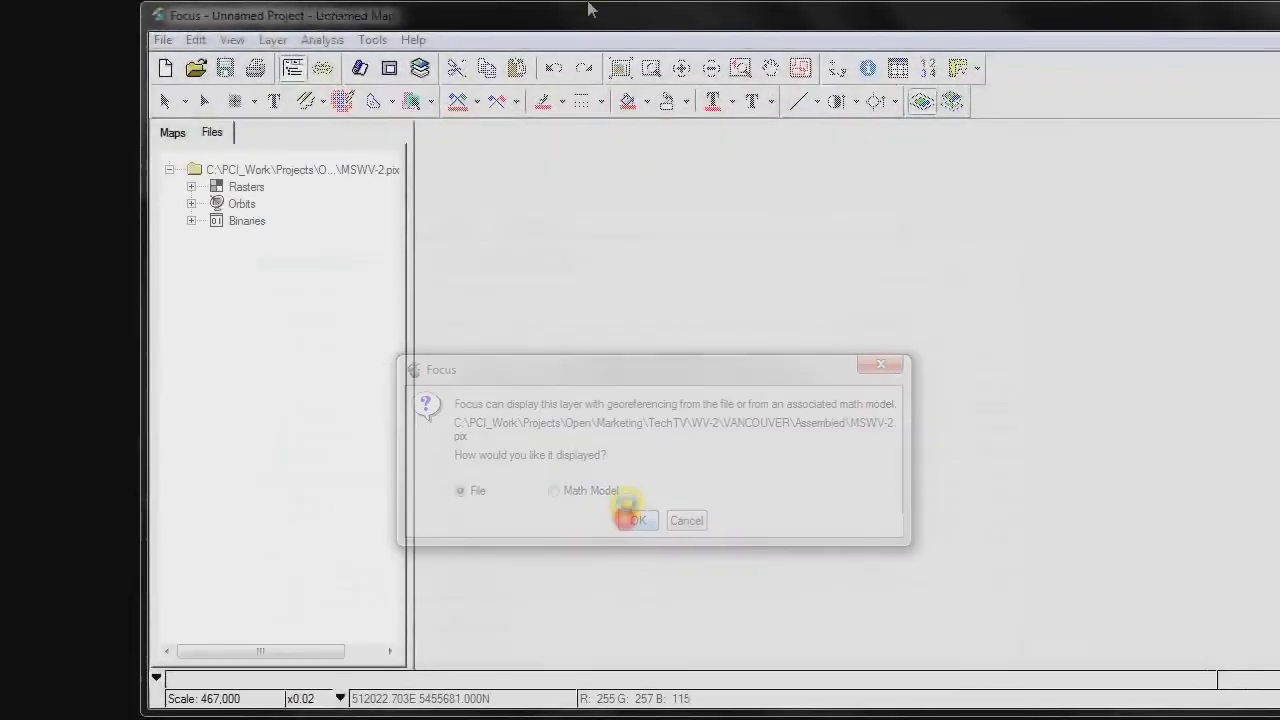
left_click(624, 516)
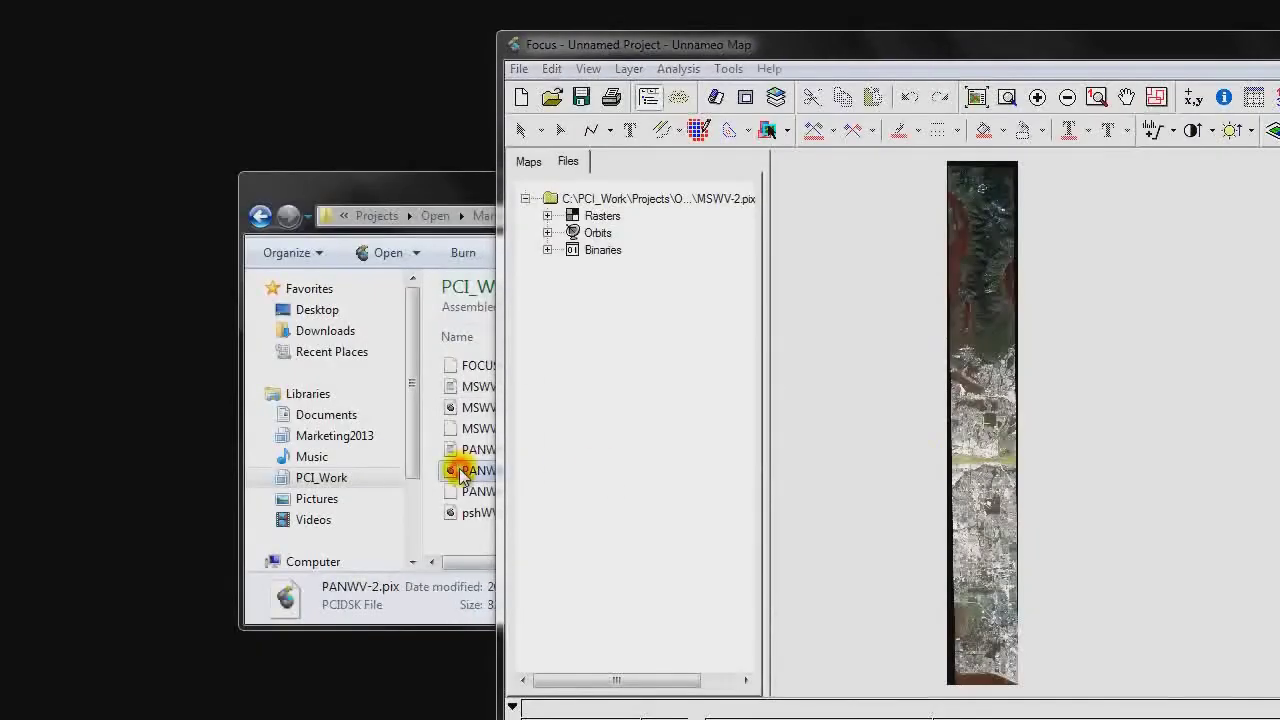
Add PANWV-2.pix and pshWV-2.pix to the map, each with file georeferencing
left_click_drag(471, 463, 986, 443)
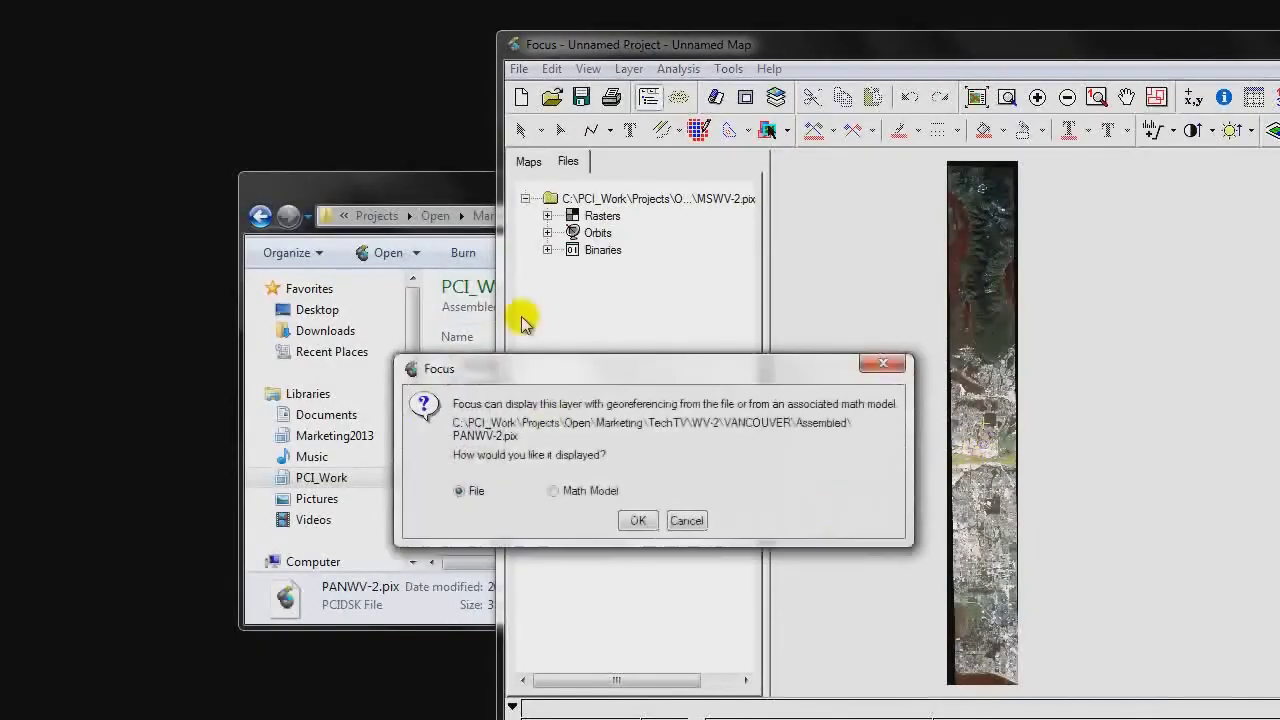
left_click(636, 520)
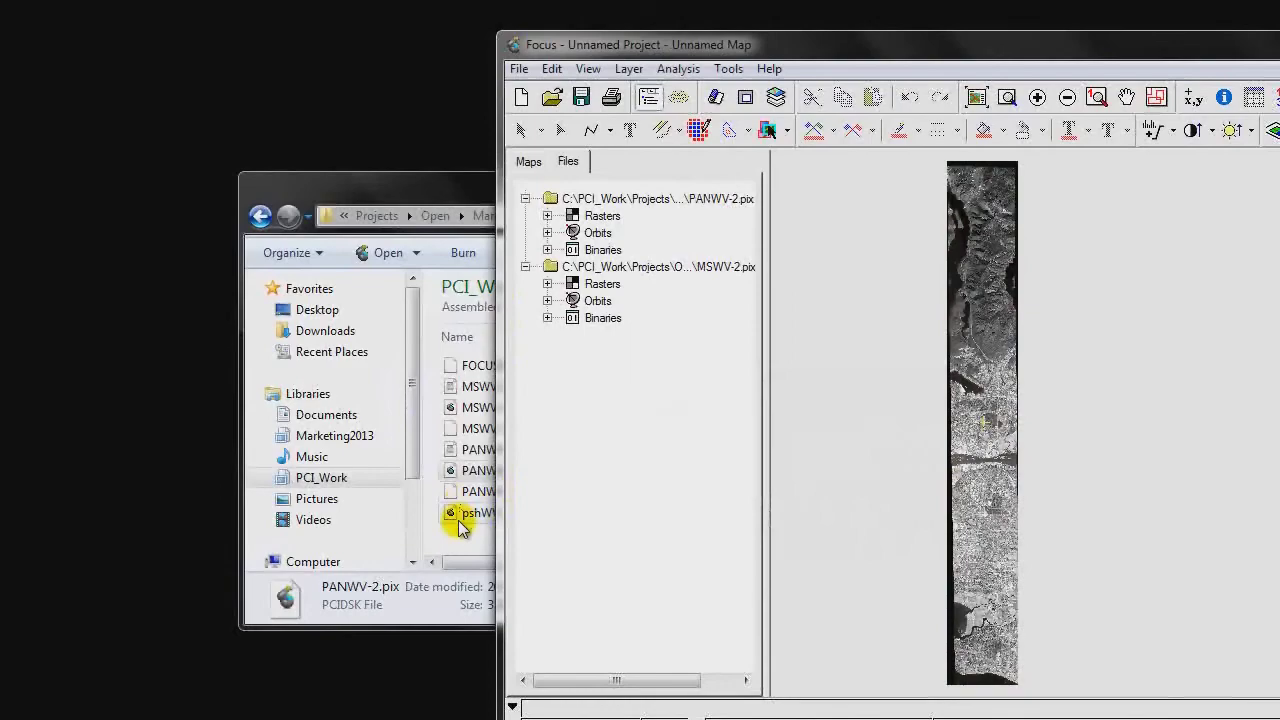
left_click_drag(458, 528, 800, 457)
left_click(640, 517)
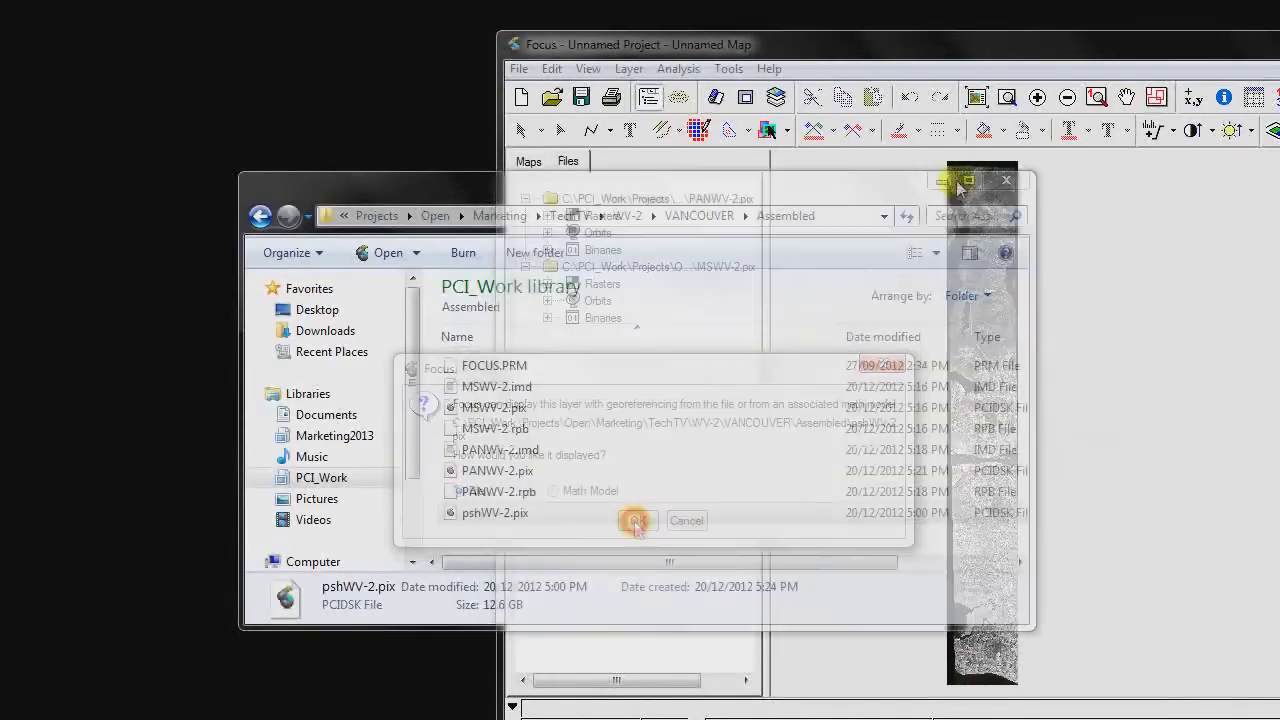
left_click(1052, 50)
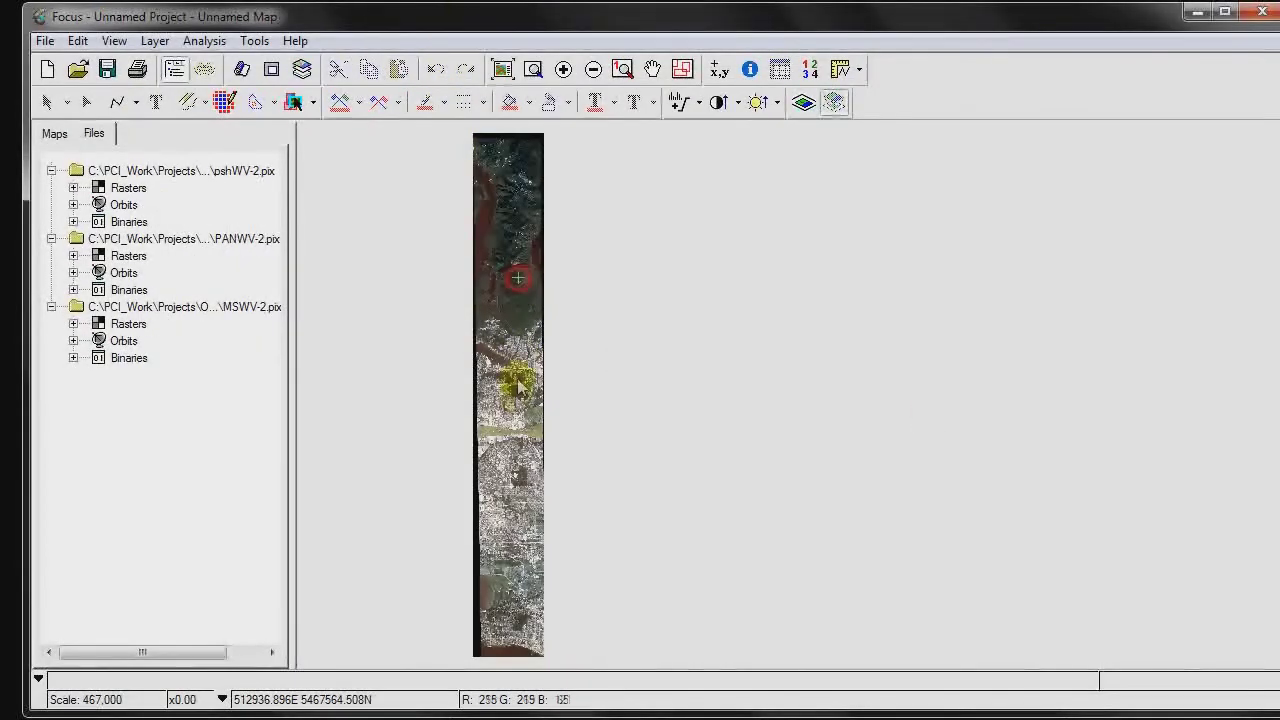
Zoom to 1:1 image resolution at a spot, then zoom out once to about 1:4,600
left_click(516, 318)
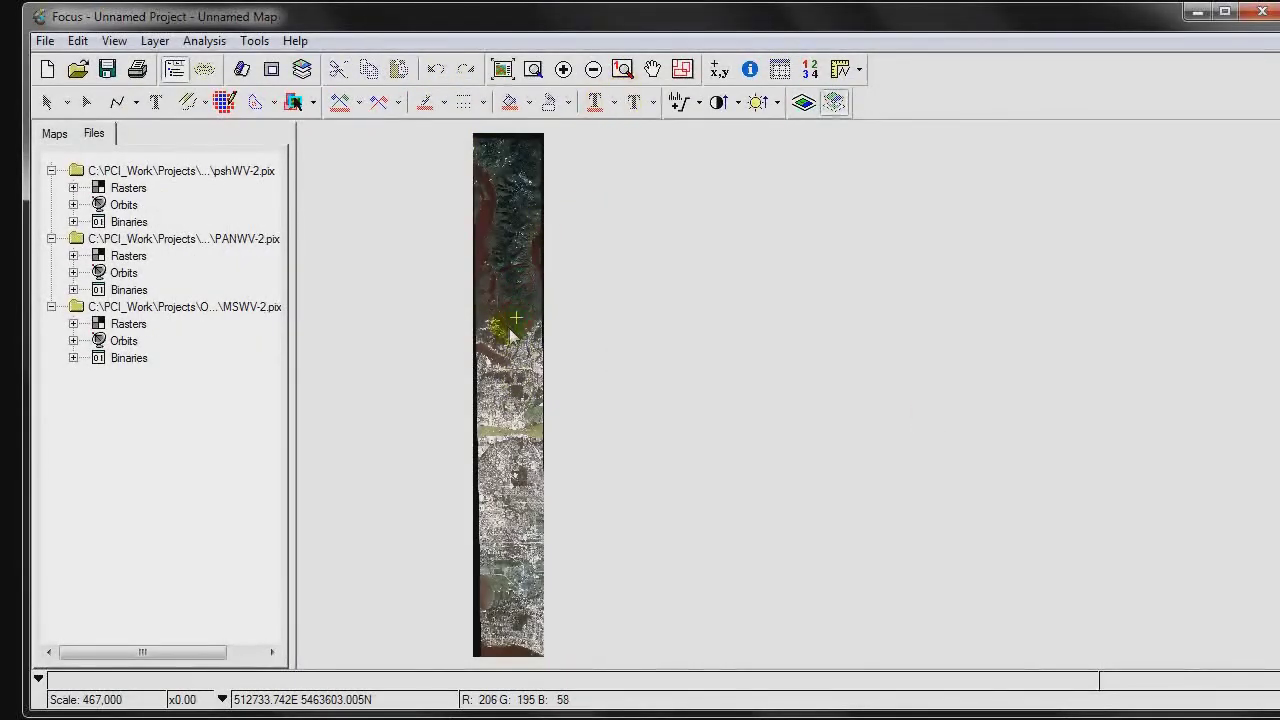
left_click(621, 72)
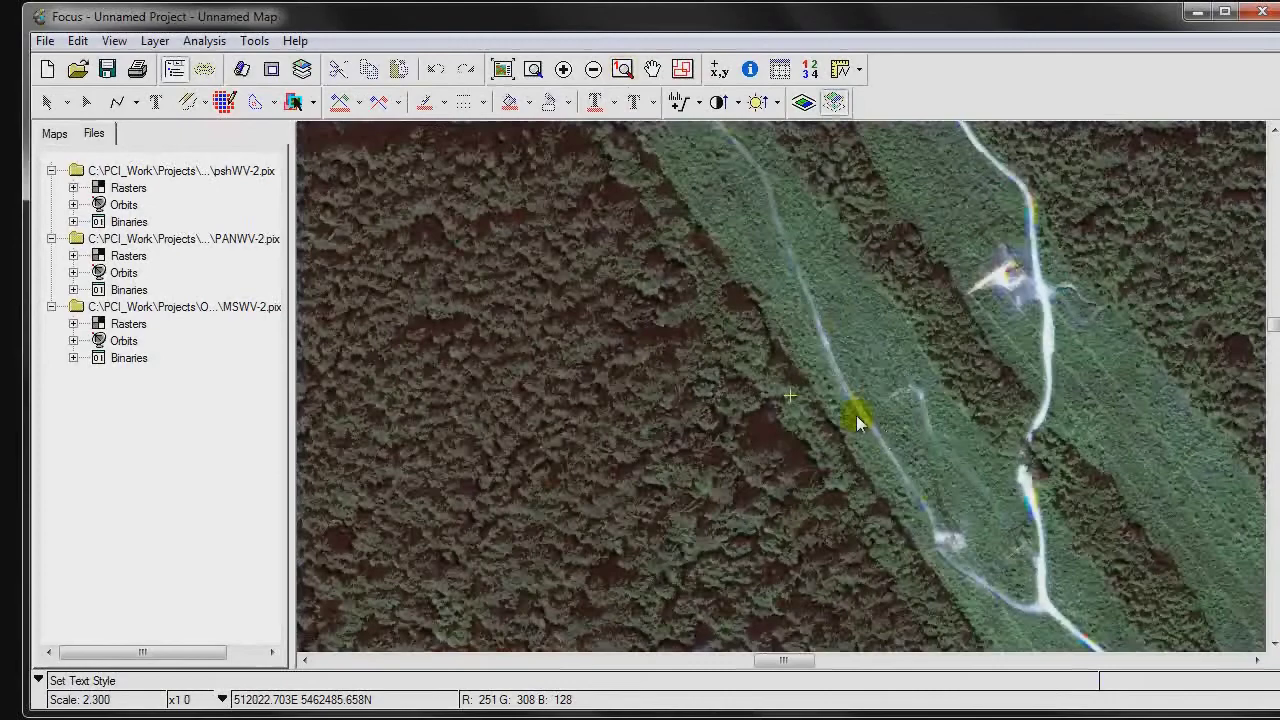
scroll(856, 415, "down", 1)
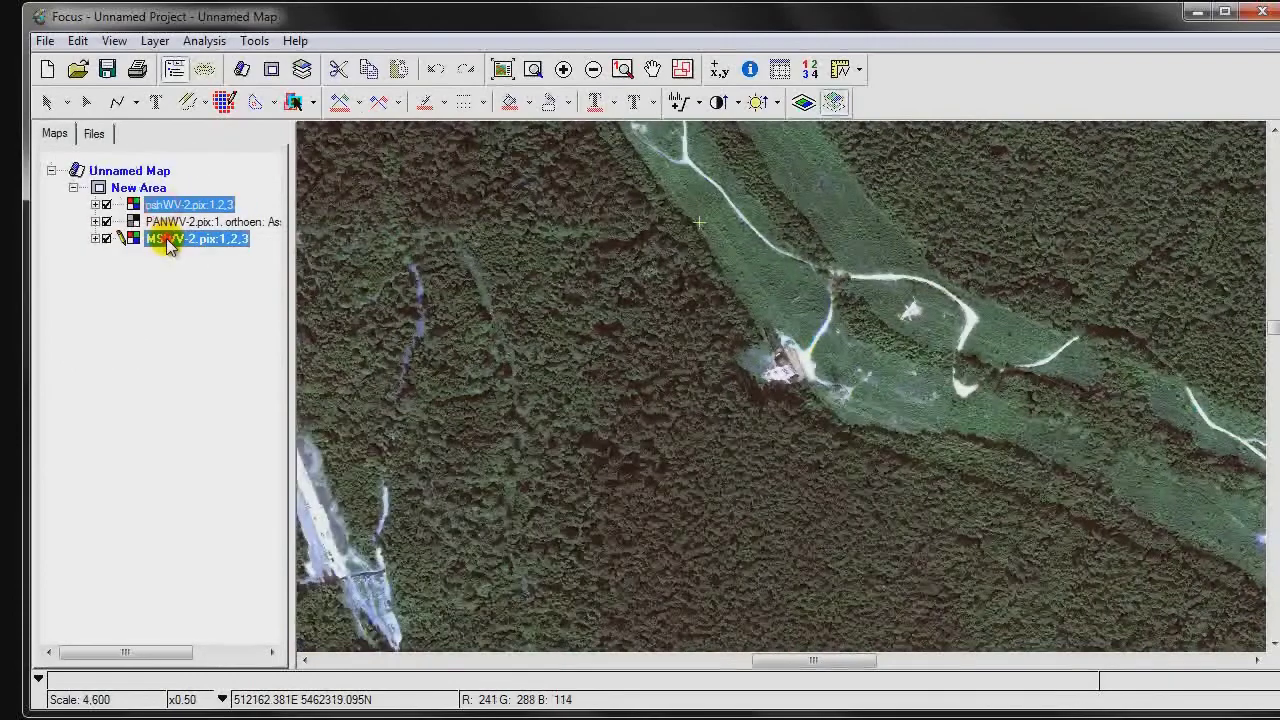
Map bands 3, 2, 1 to red, green, blue for pshWV-2 and MSWV-2, then apply an enhancement
right_click(166, 240)
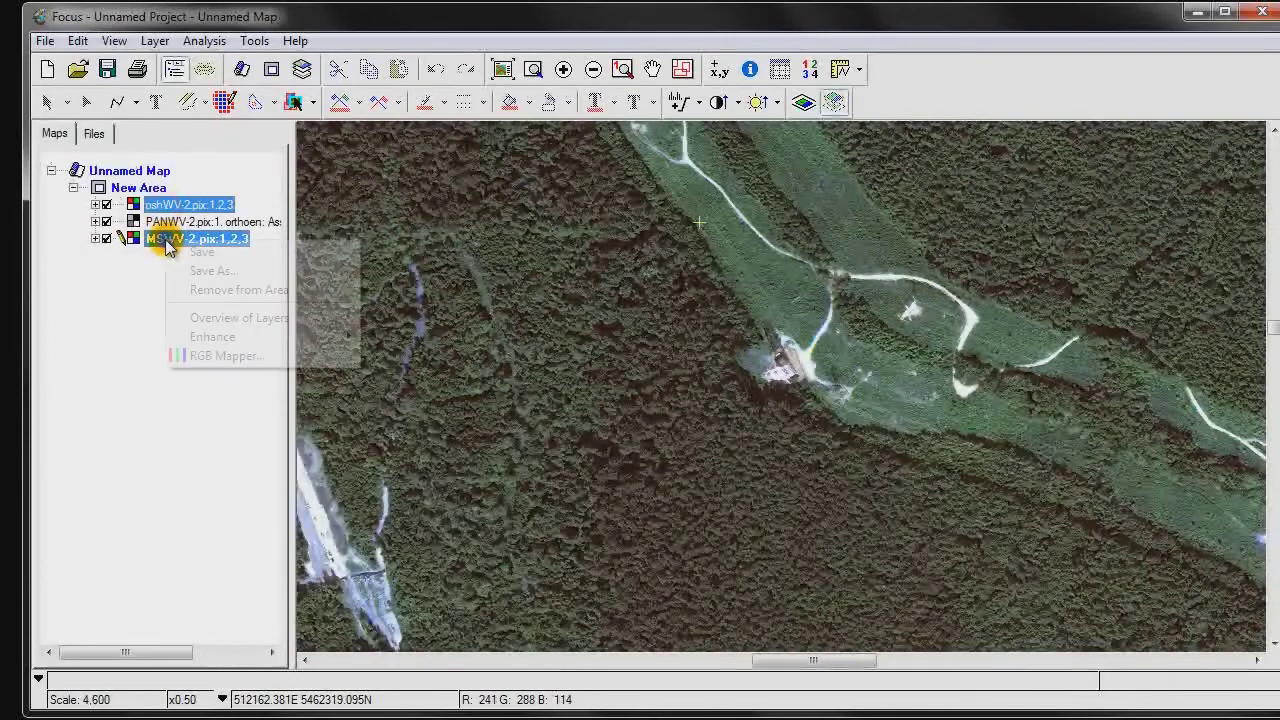
left_click(257, 356)
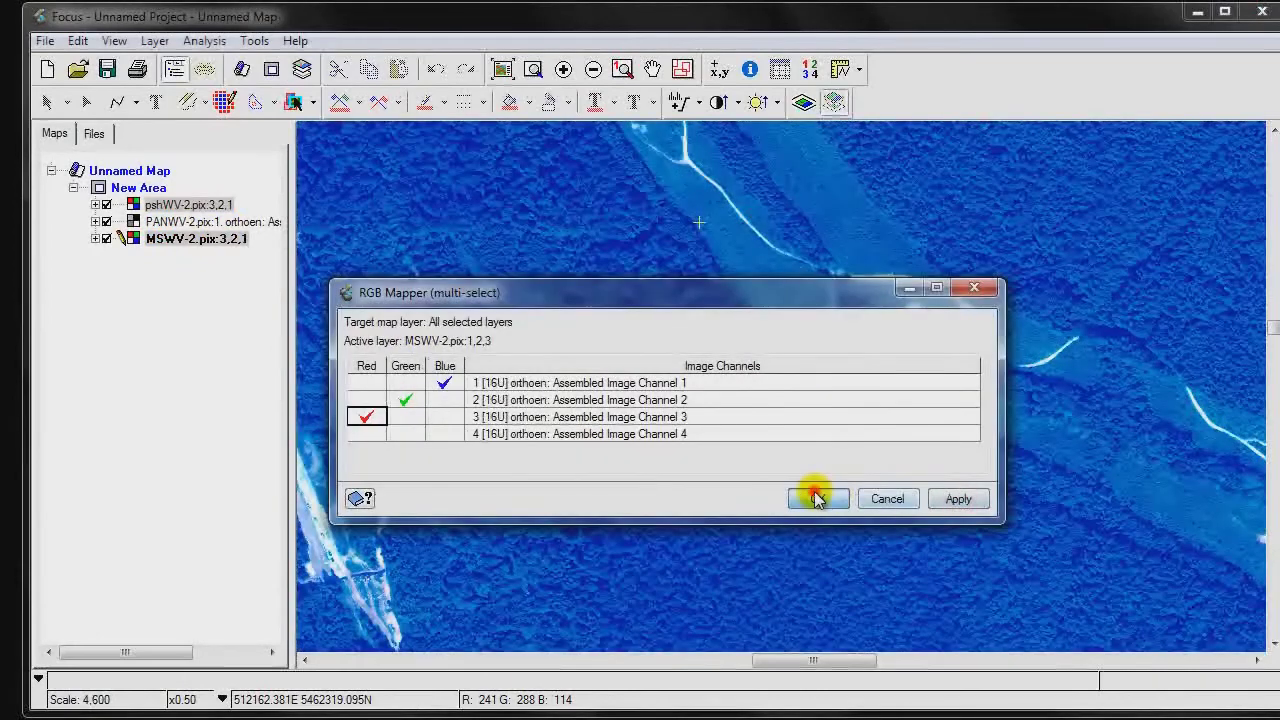
left_click(815, 497)
left_click(676, 102)
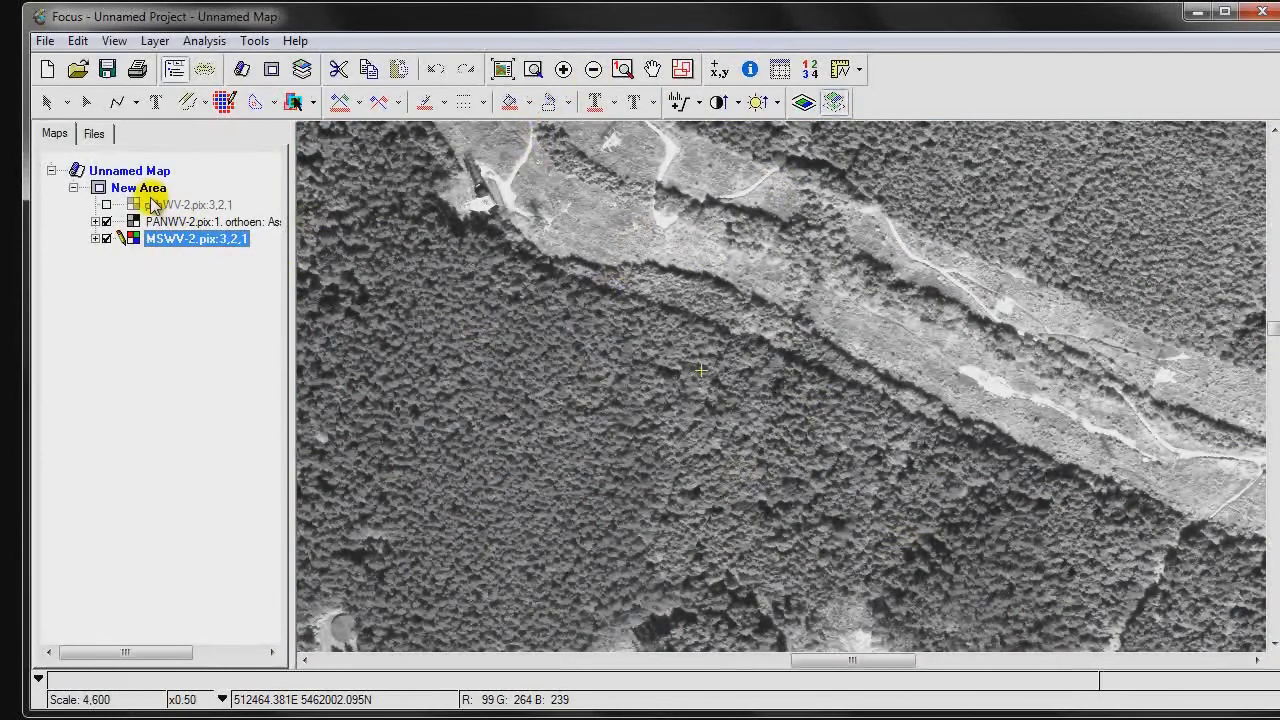
Hide pshWV-2 and PANWV-2 to view the MSWV-2 colour image without enhancement
left_click(106, 221)
left_click(797, 374)
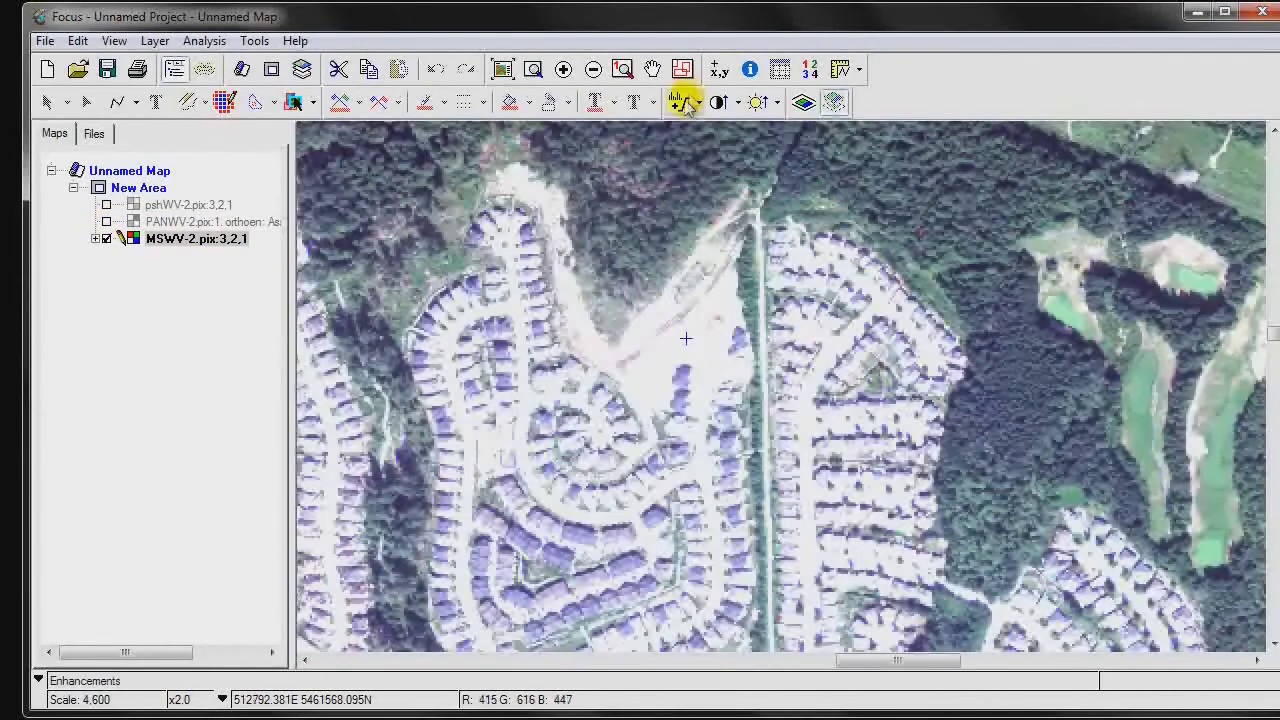
left_click(681, 102)
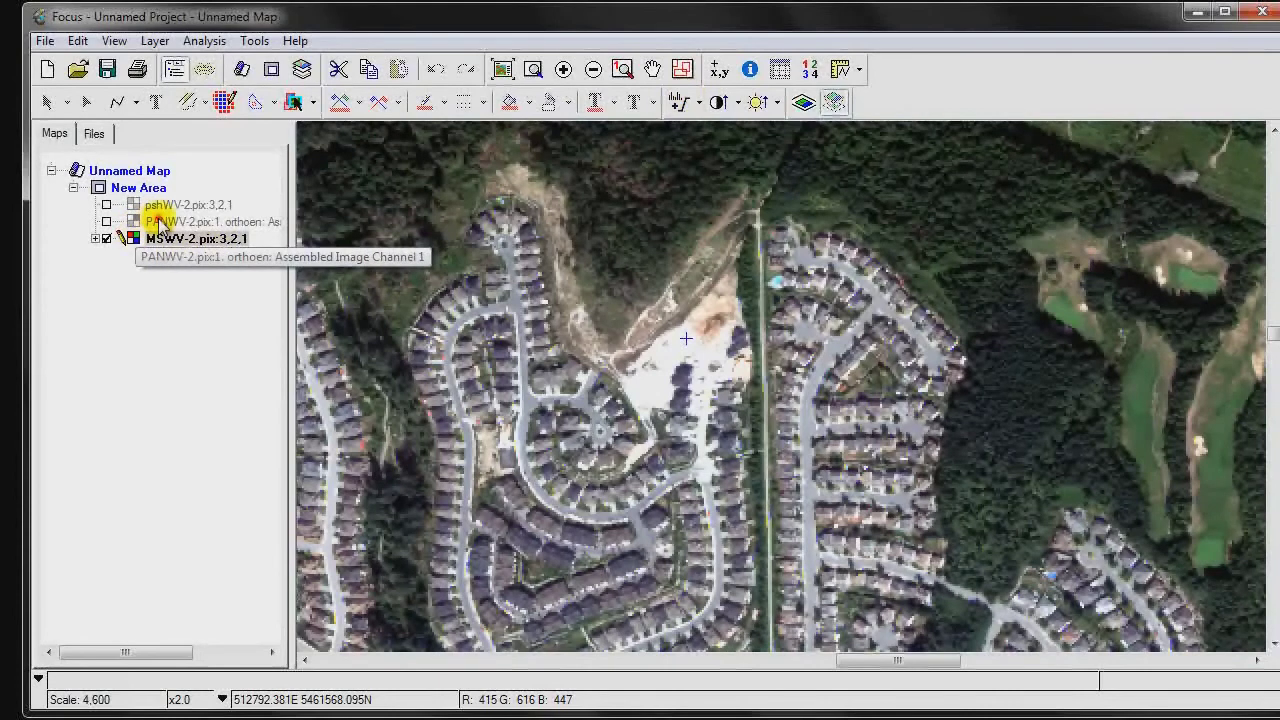
Adjust the layers' enhancement, then show PANWV-2 and pshWV-2 again in turn
left_click(188, 204)
left_click(681, 102)
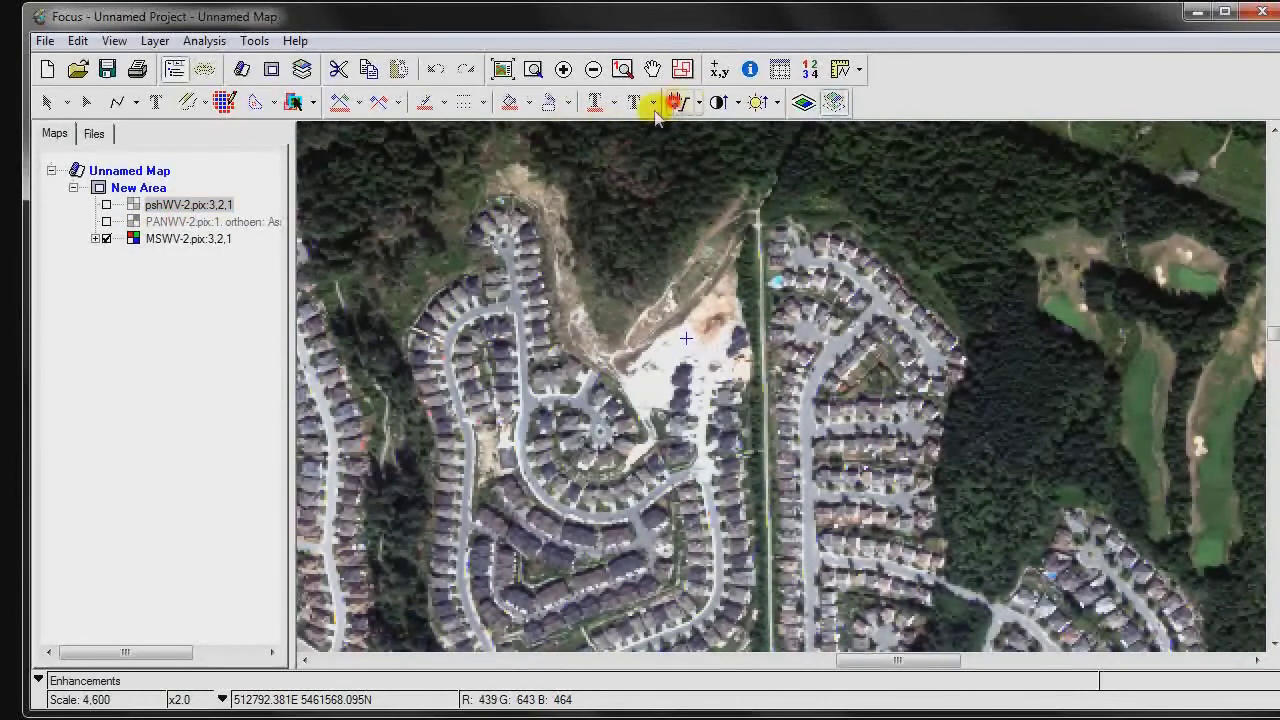
left_click(172, 240)
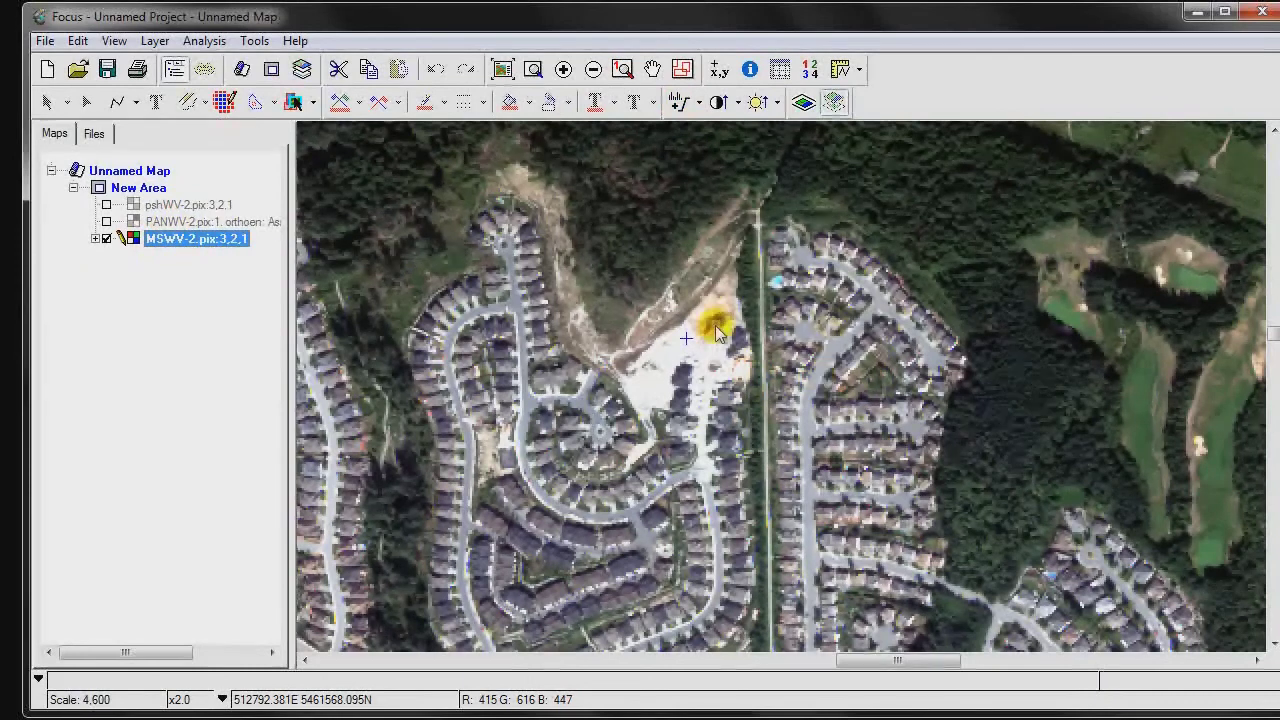
left_click(106, 221)
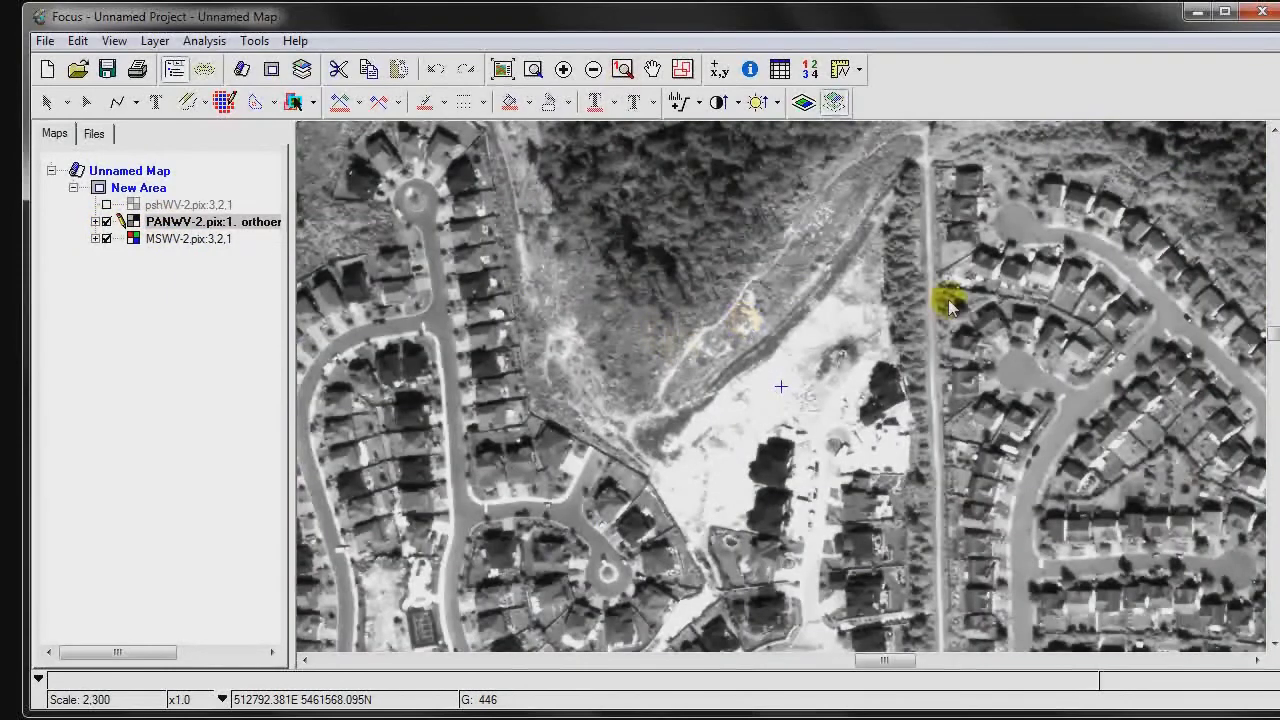
left_click(107, 222)
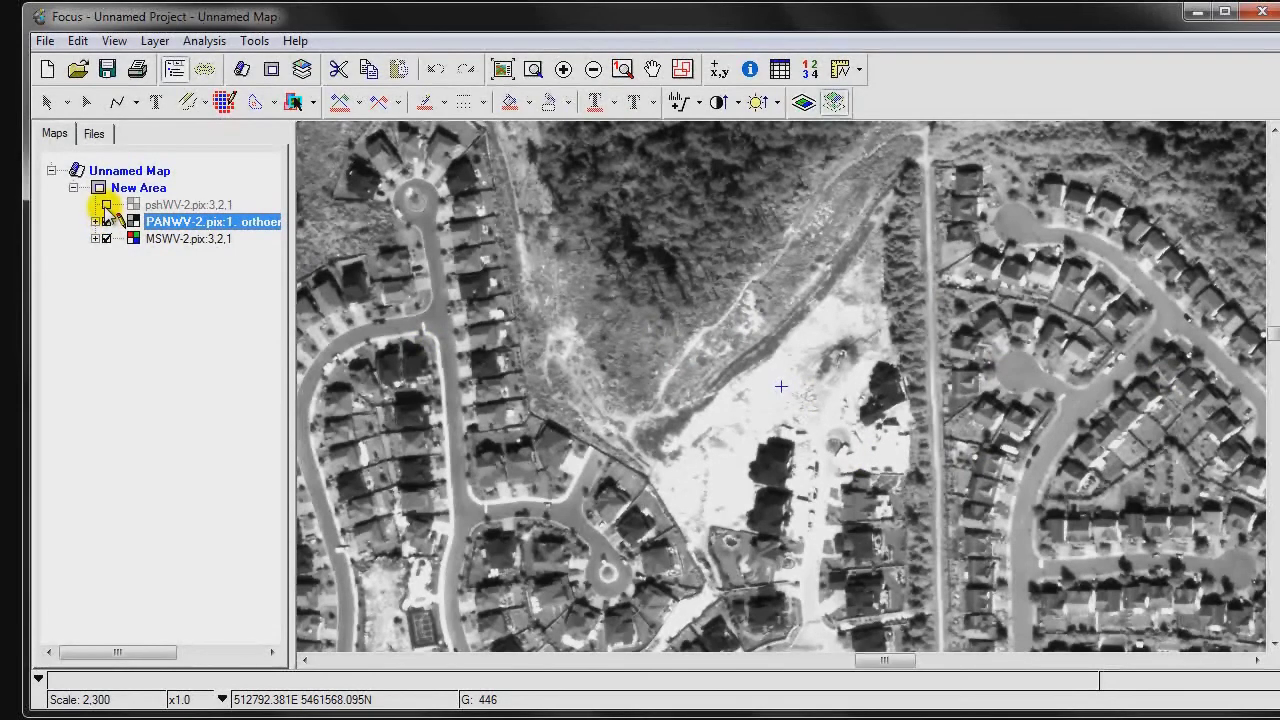
left_click(106, 205)
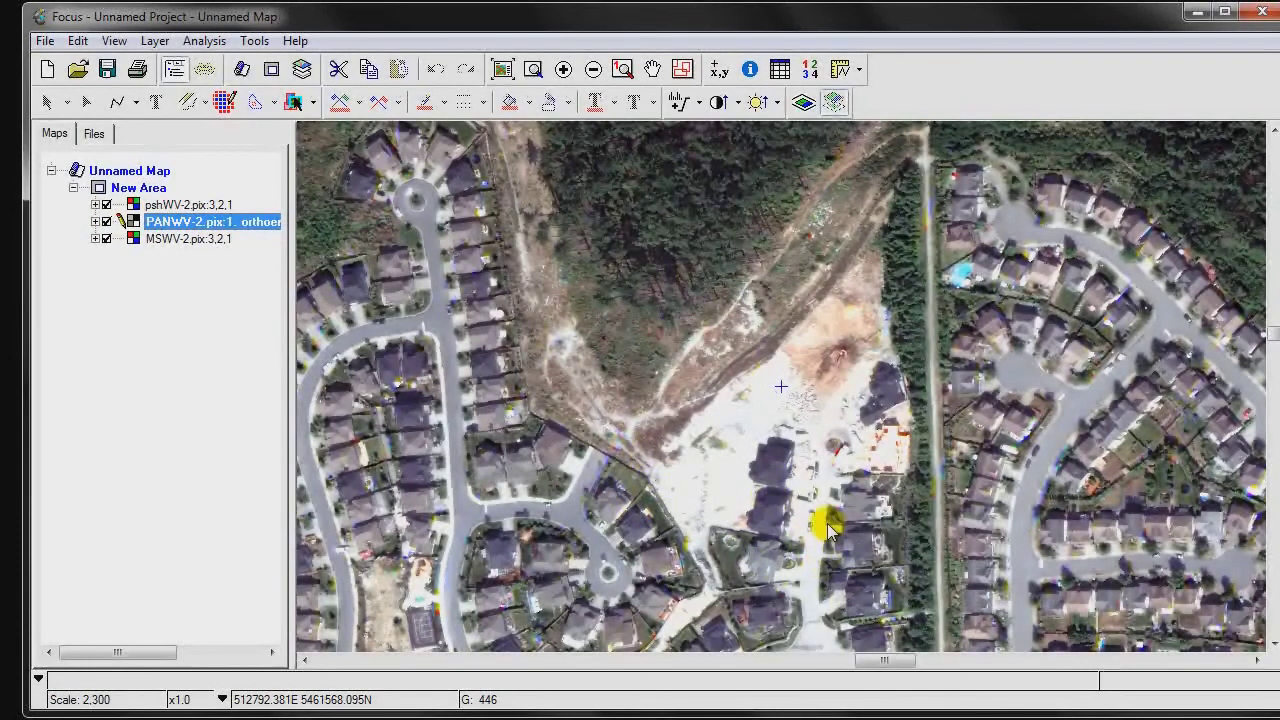
Pan the view east over the housing subdivision and forest
left_click(835, 487)
left_click_drag(835, 487, 617, 378)
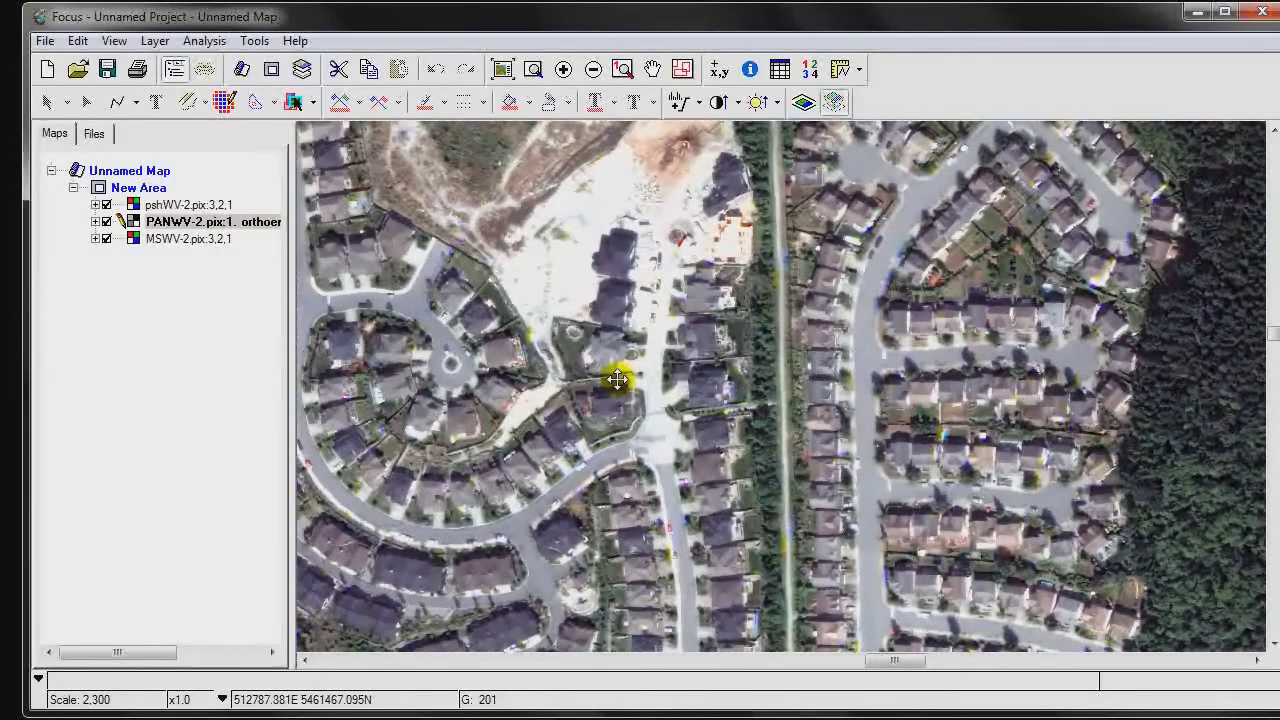
left_click_drag(617, 378, 707, 380)
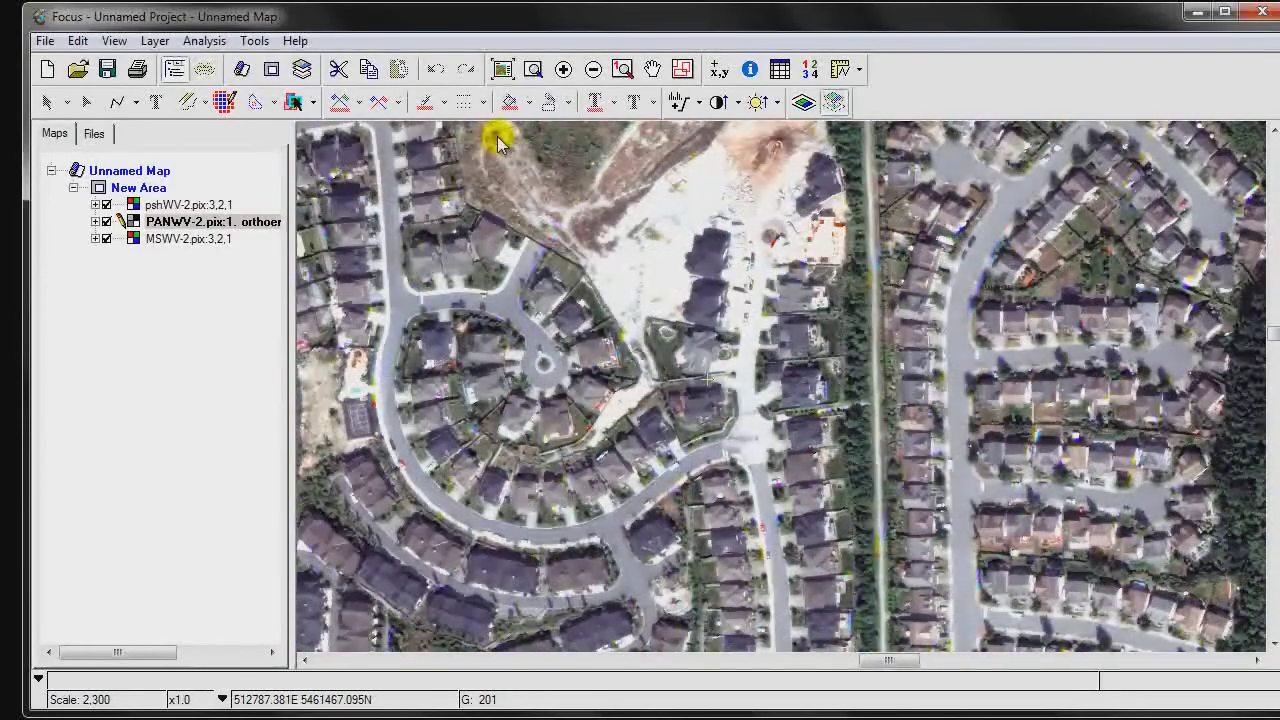